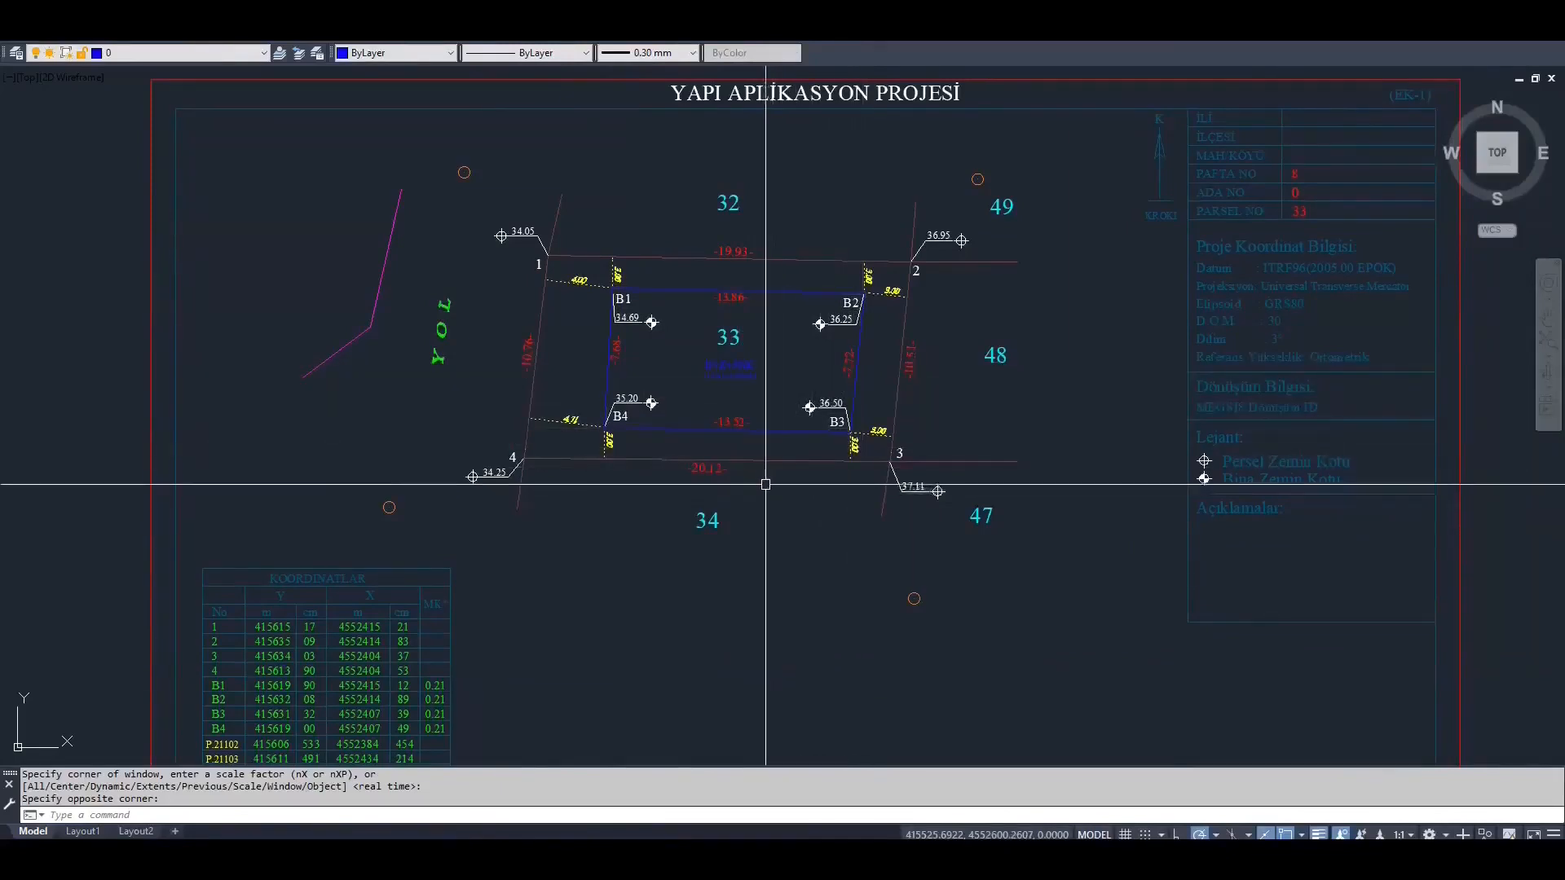
Erase the whole framed YAPI APLİKASYON PROJESİ sheet with its tables, keeping only the small separate parcel drawing
scroll(762, 457, down, 2)
mouse_move(762, 448)
middle_down()
mouse_move(805, 369)
mouse_move(945, 349)
middle_up()
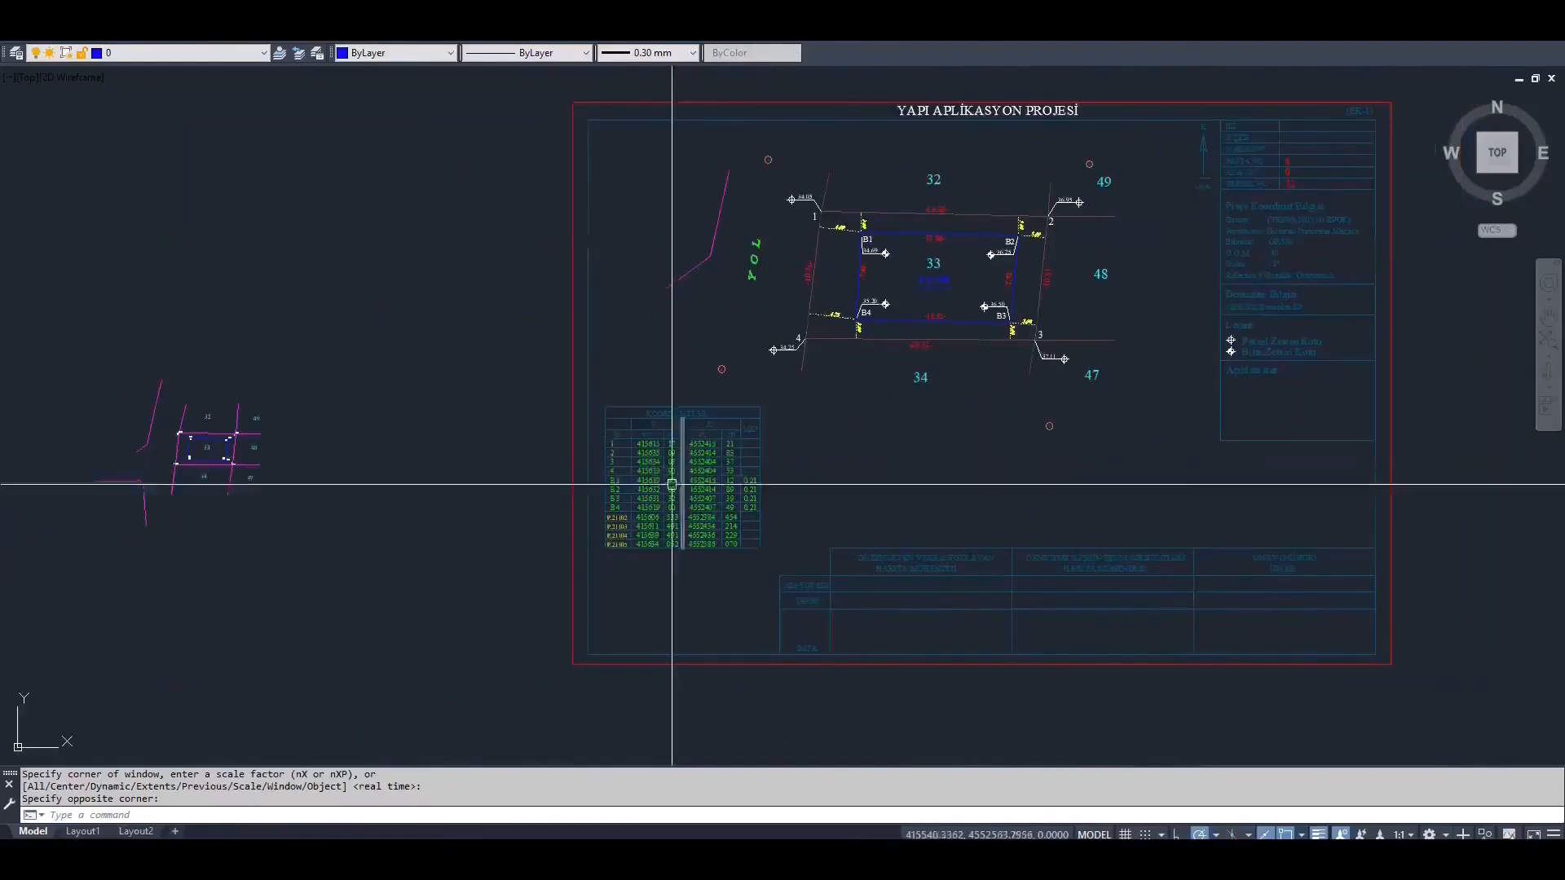
scroll(679, 489, up, 2)
middle_drag(673, 489, 691, 482)
scroll(691, 481, down, 2)
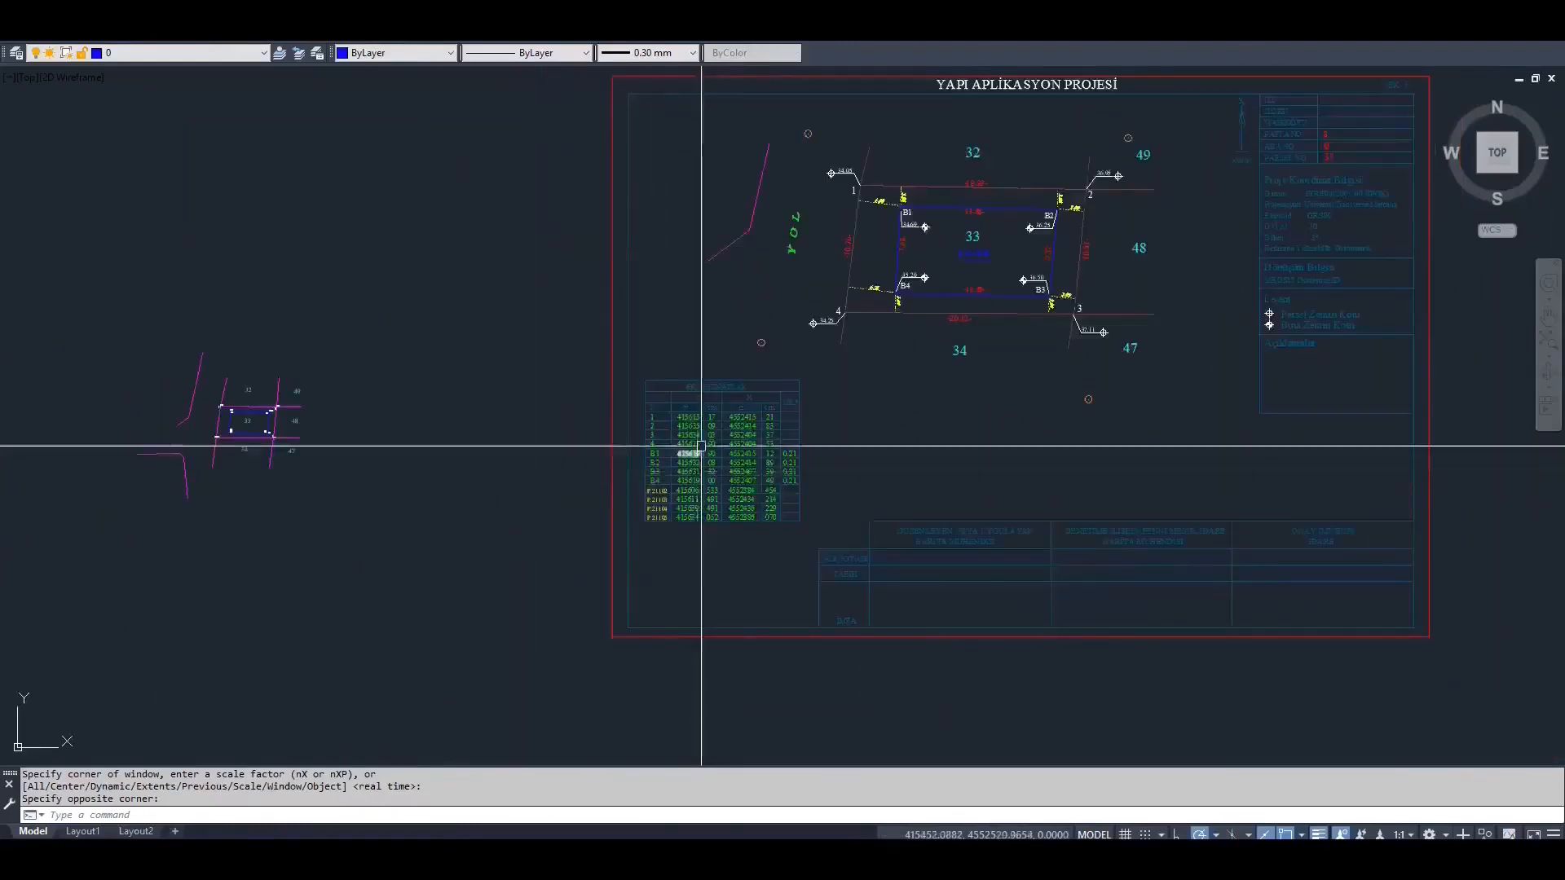
scroll(693, 444, down, 1)
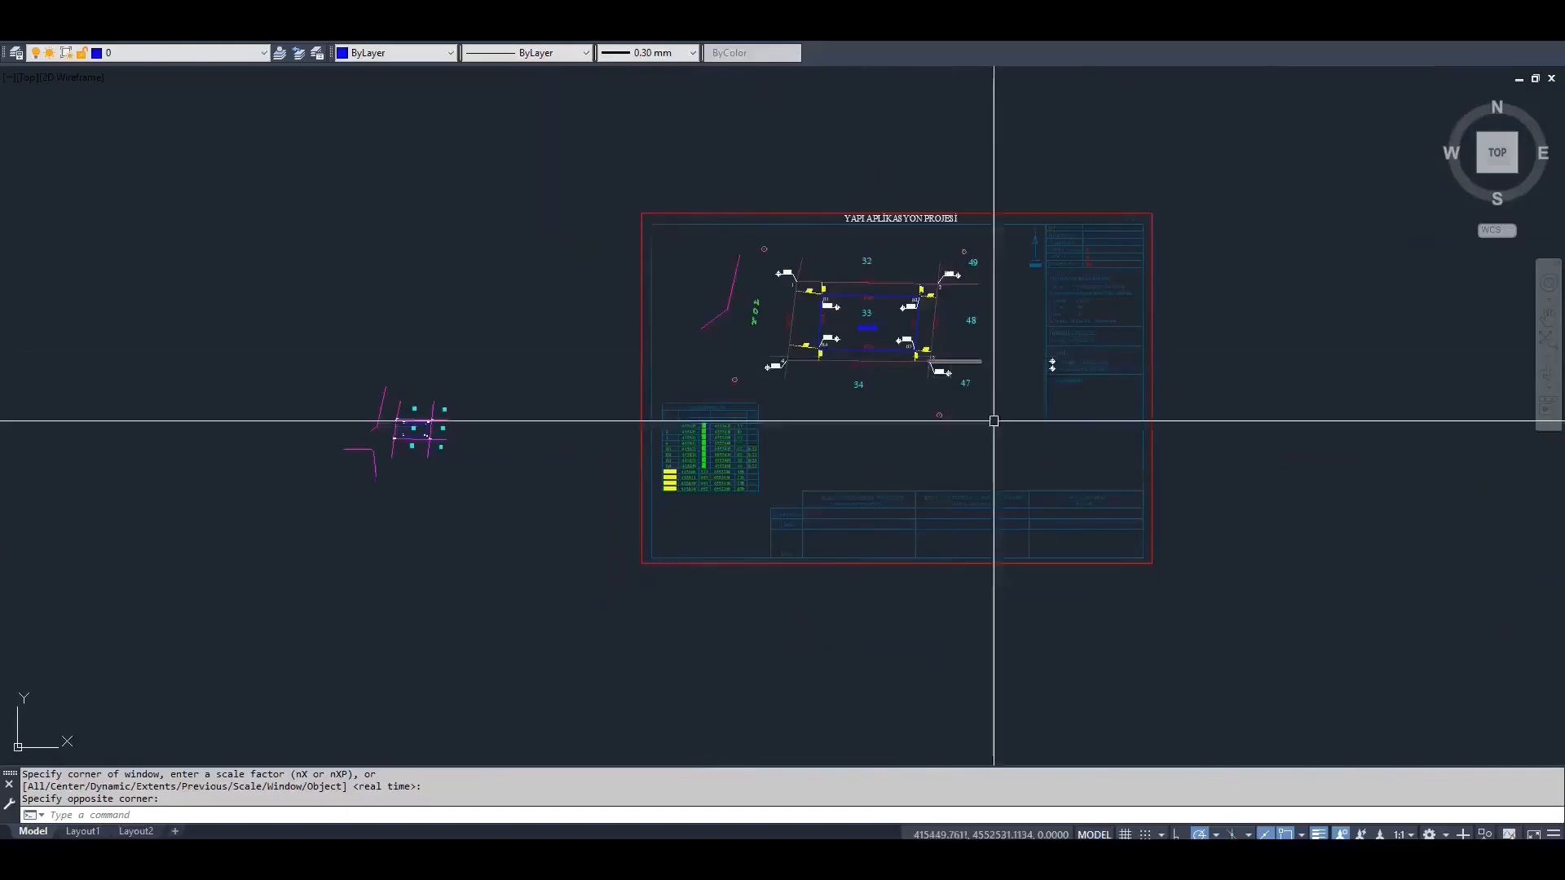
click(1264, 604)
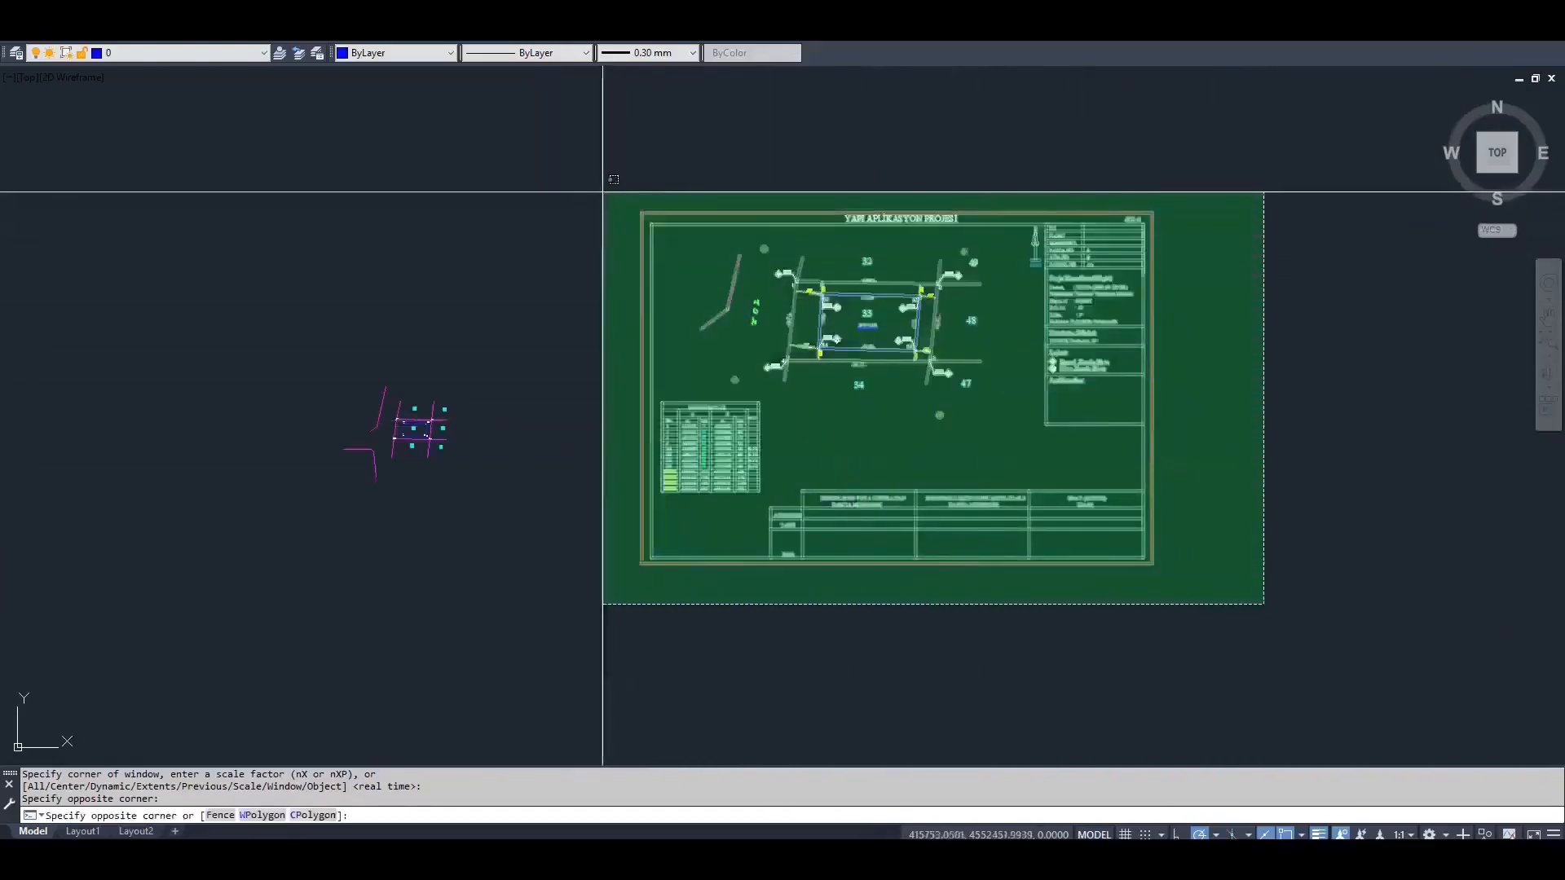
click(592, 216)
text(e)
key(Return)
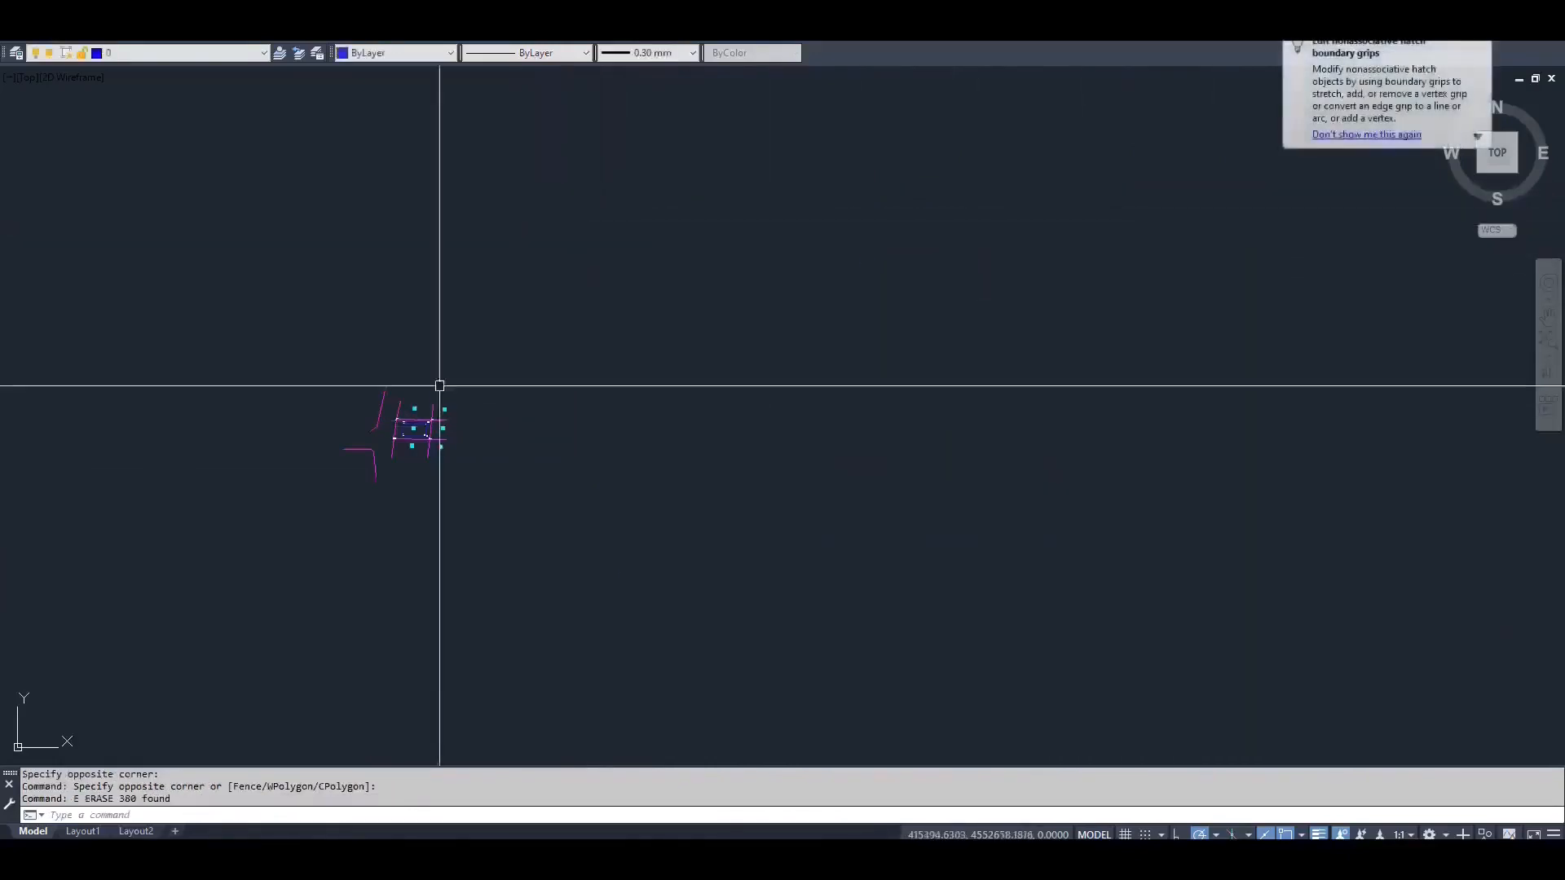
In the architectural project drawing, copy all sheets with a base point at the first sheet's lower-left frame corner
scroll(457, 376, up, 8)
middle_drag(475, 367, 541, 374)
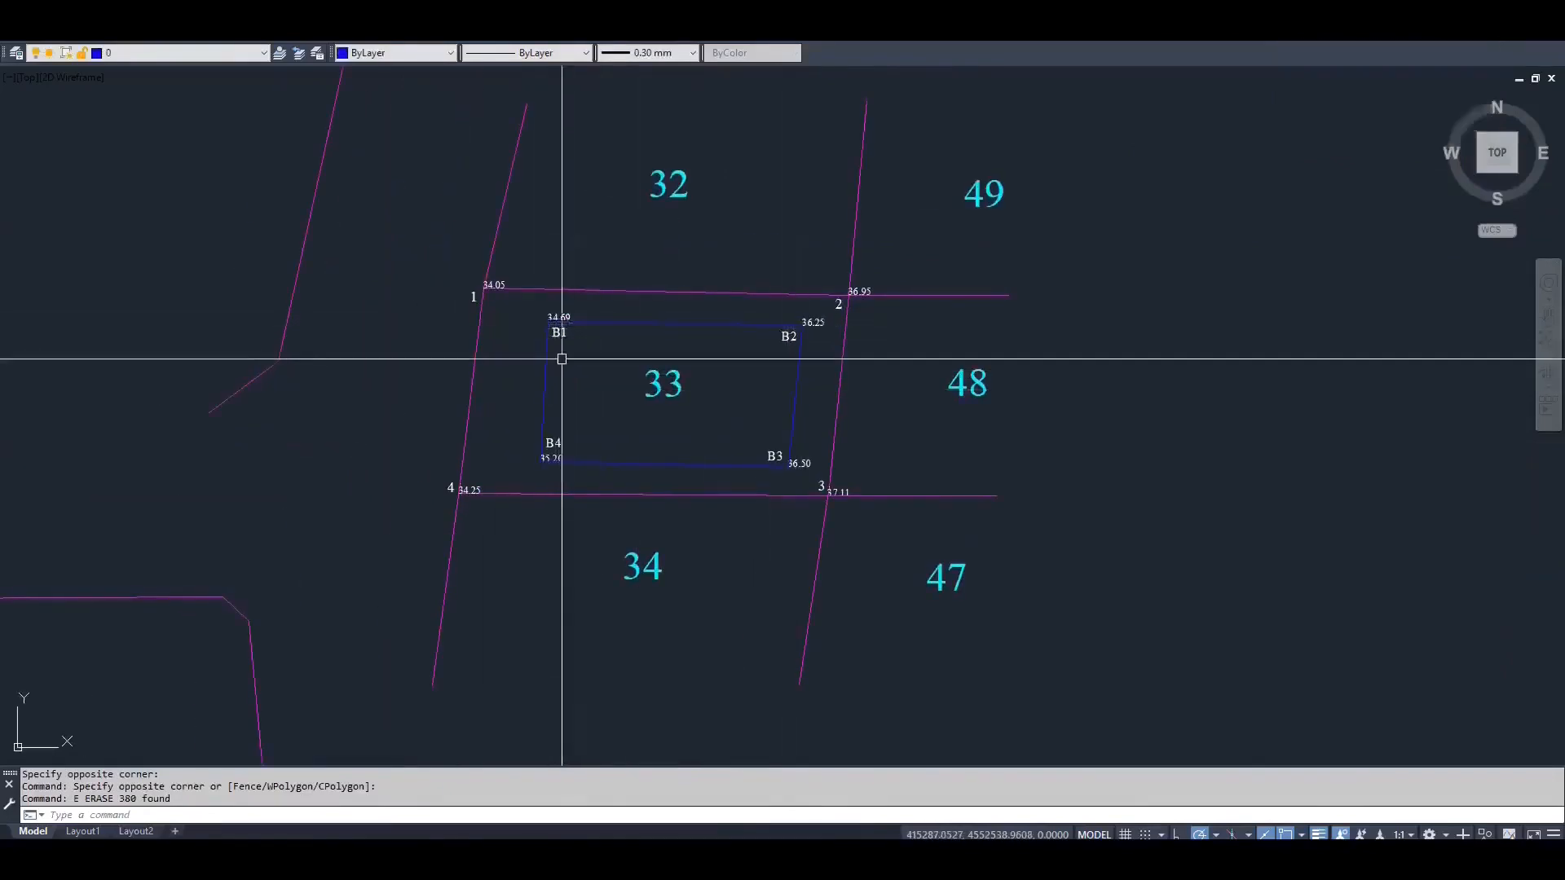
scroll(558, 357, down, 3)
middle_drag(557, 360, 412, 350)
click(273, 37)
scroll(538, 314, down, 6)
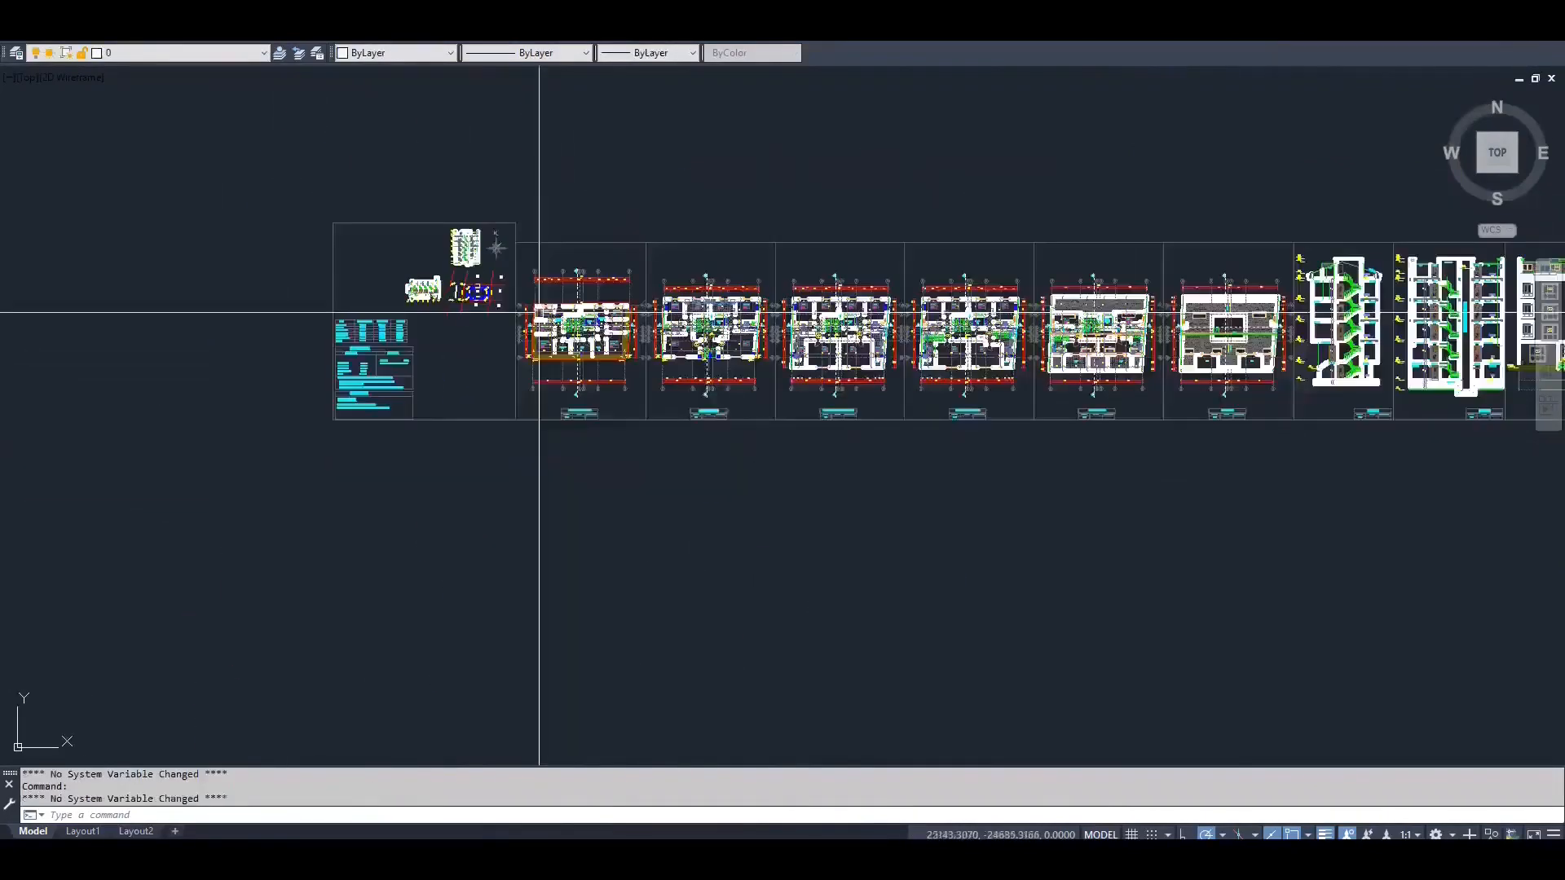
click(1262, 427)
click(402, 220)
right_click(583, 251)
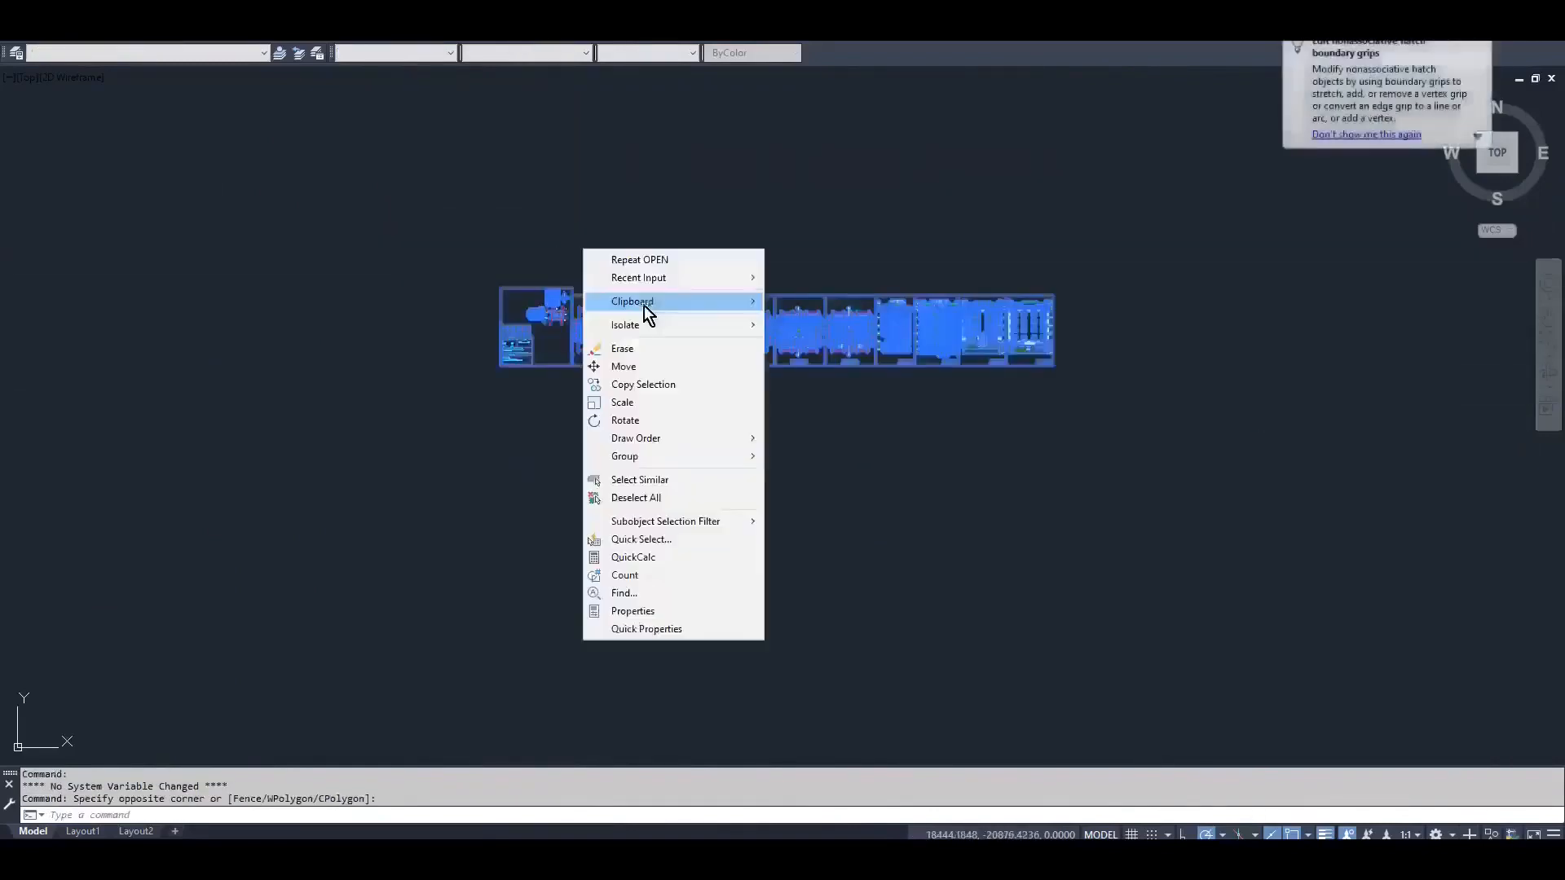
mouse_move(646, 302)
click(834, 337)
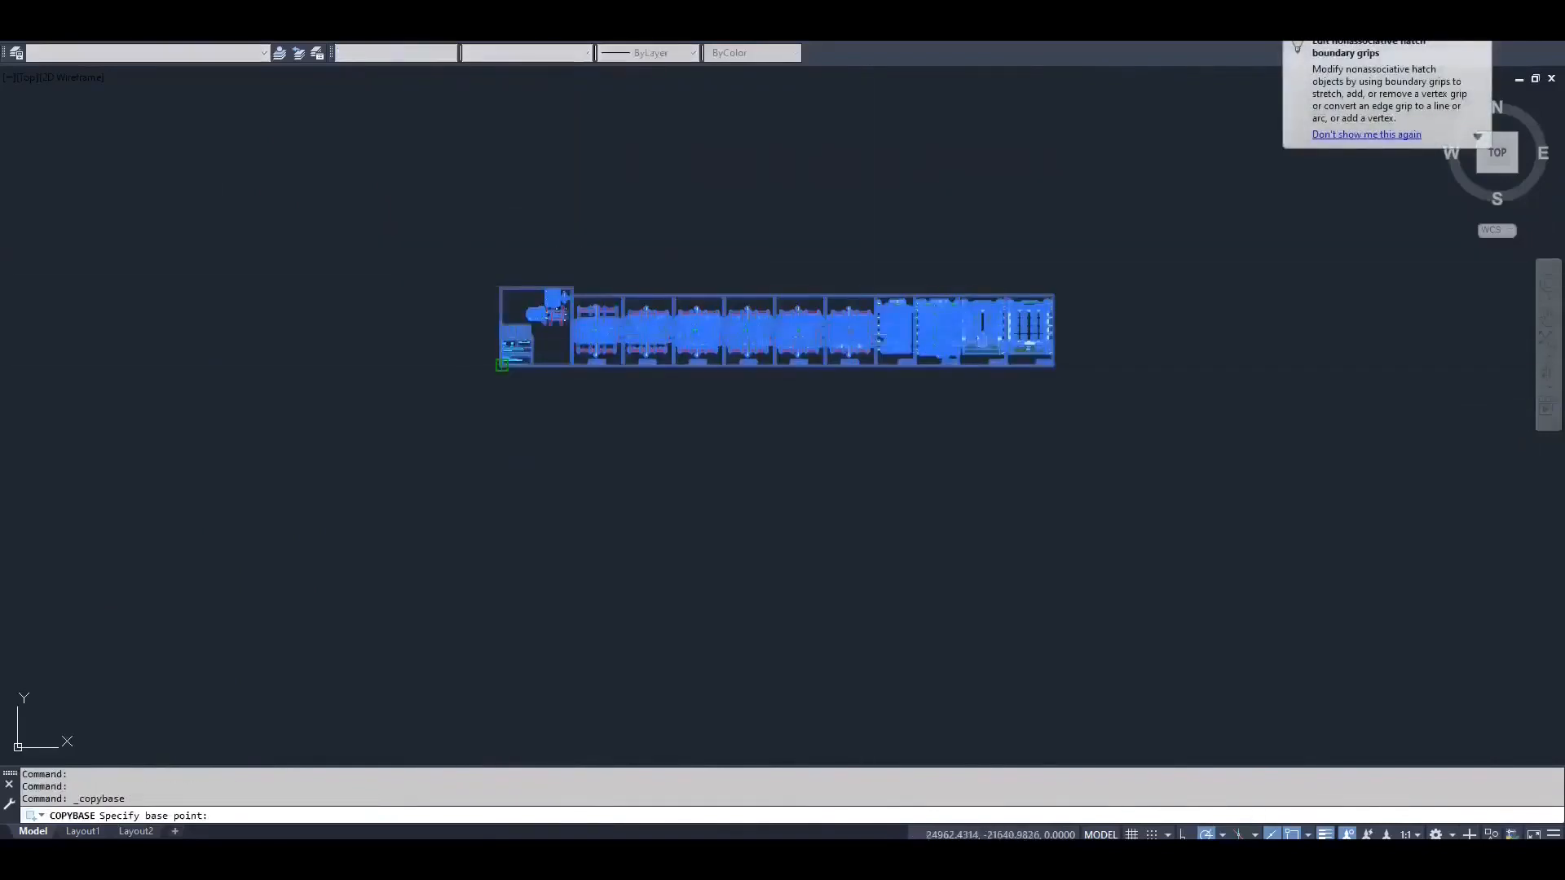
Return to the parcel drawing and paste the copied architectural sheets into the empty area east of parcel 33
click(147, 37)
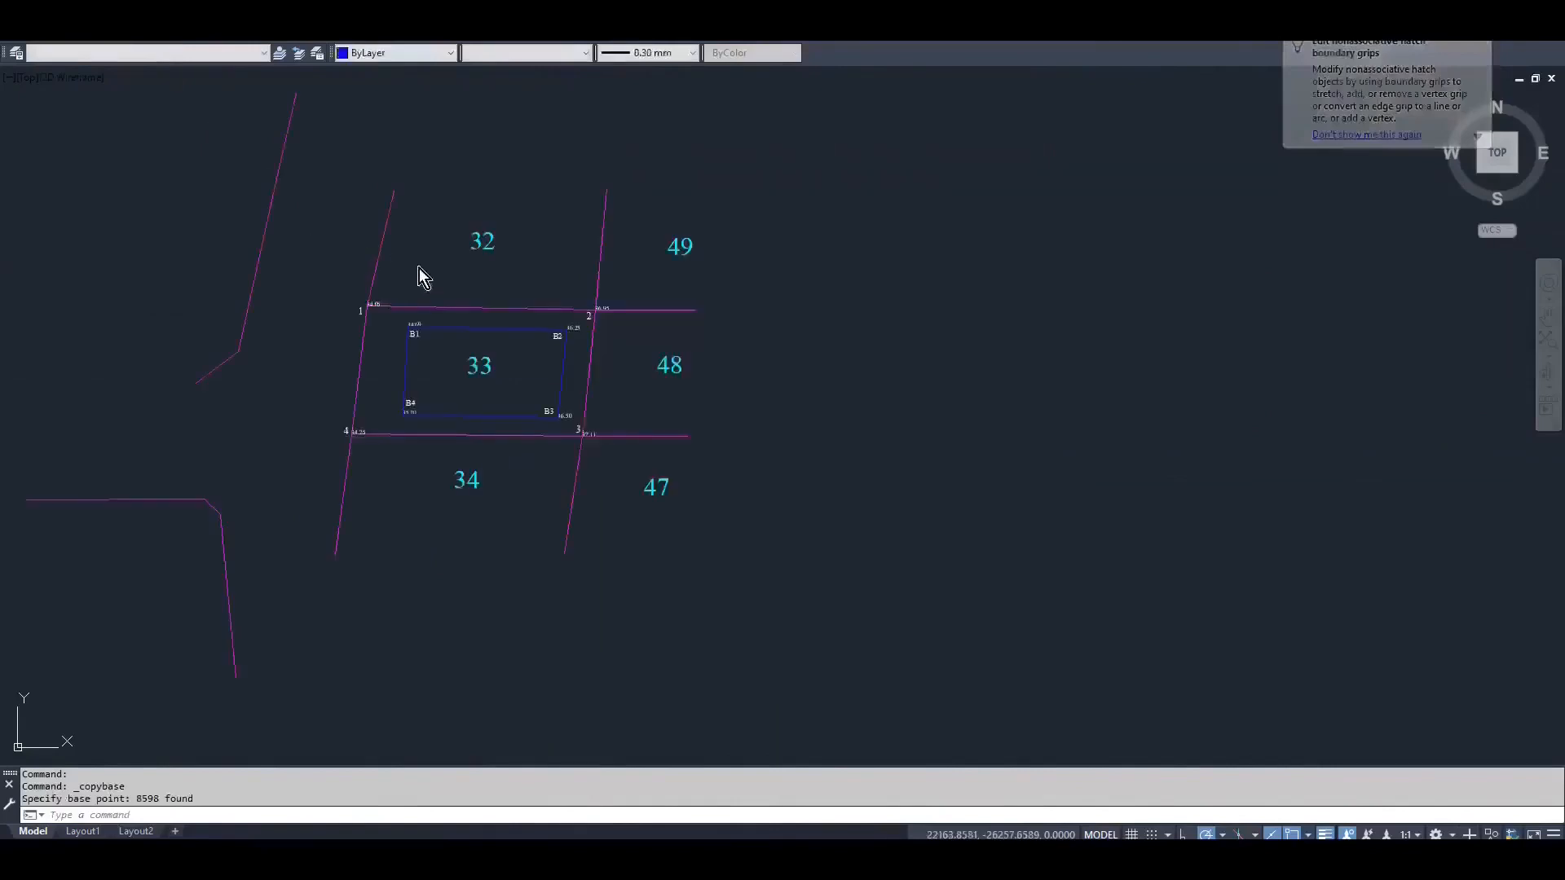
scroll(510, 316, down, 2)
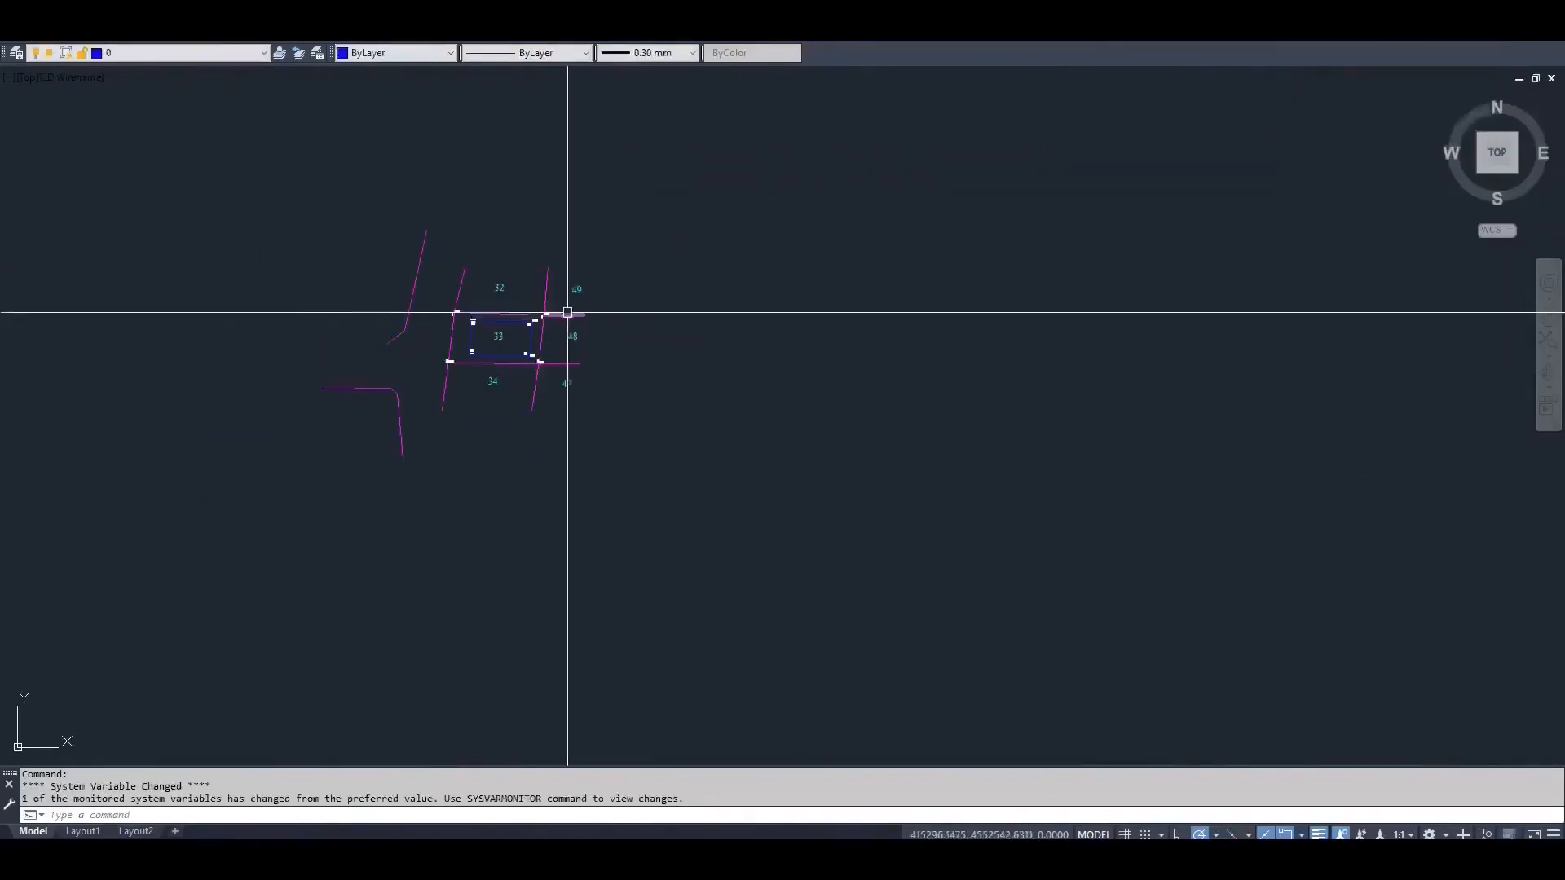
middle_drag(951, 225, 659, 285)
right_click(659, 284)
mouse_move(725, 346)
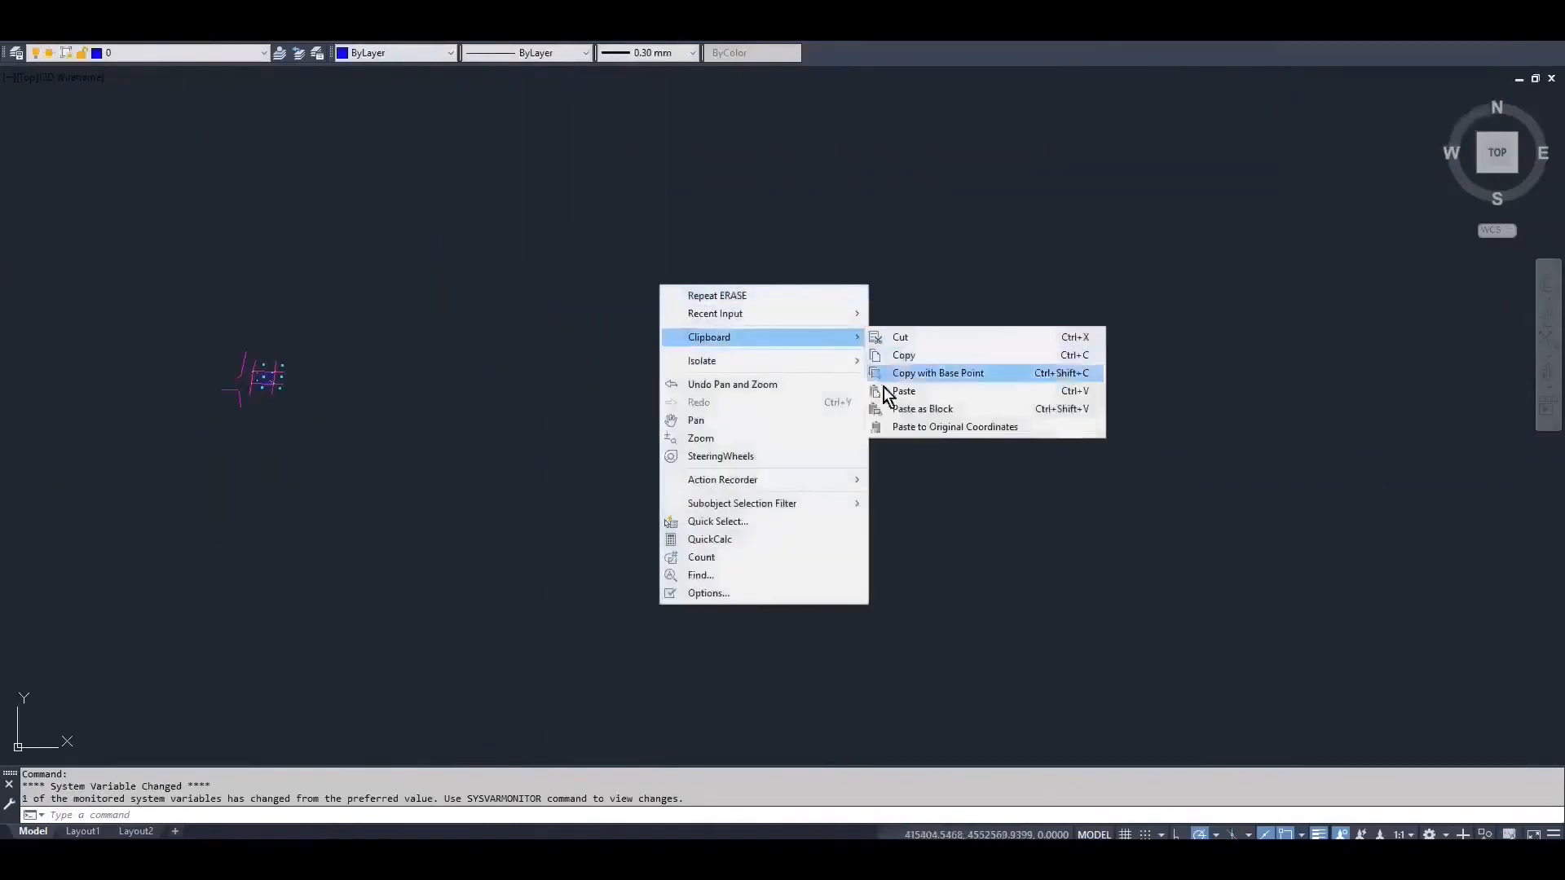
click(871, 396)
click(874, 545)
scroll(874, 545, down, 4)
middle_drag(874, 546, 435, 415)
scroll(435, 414, down, 8)
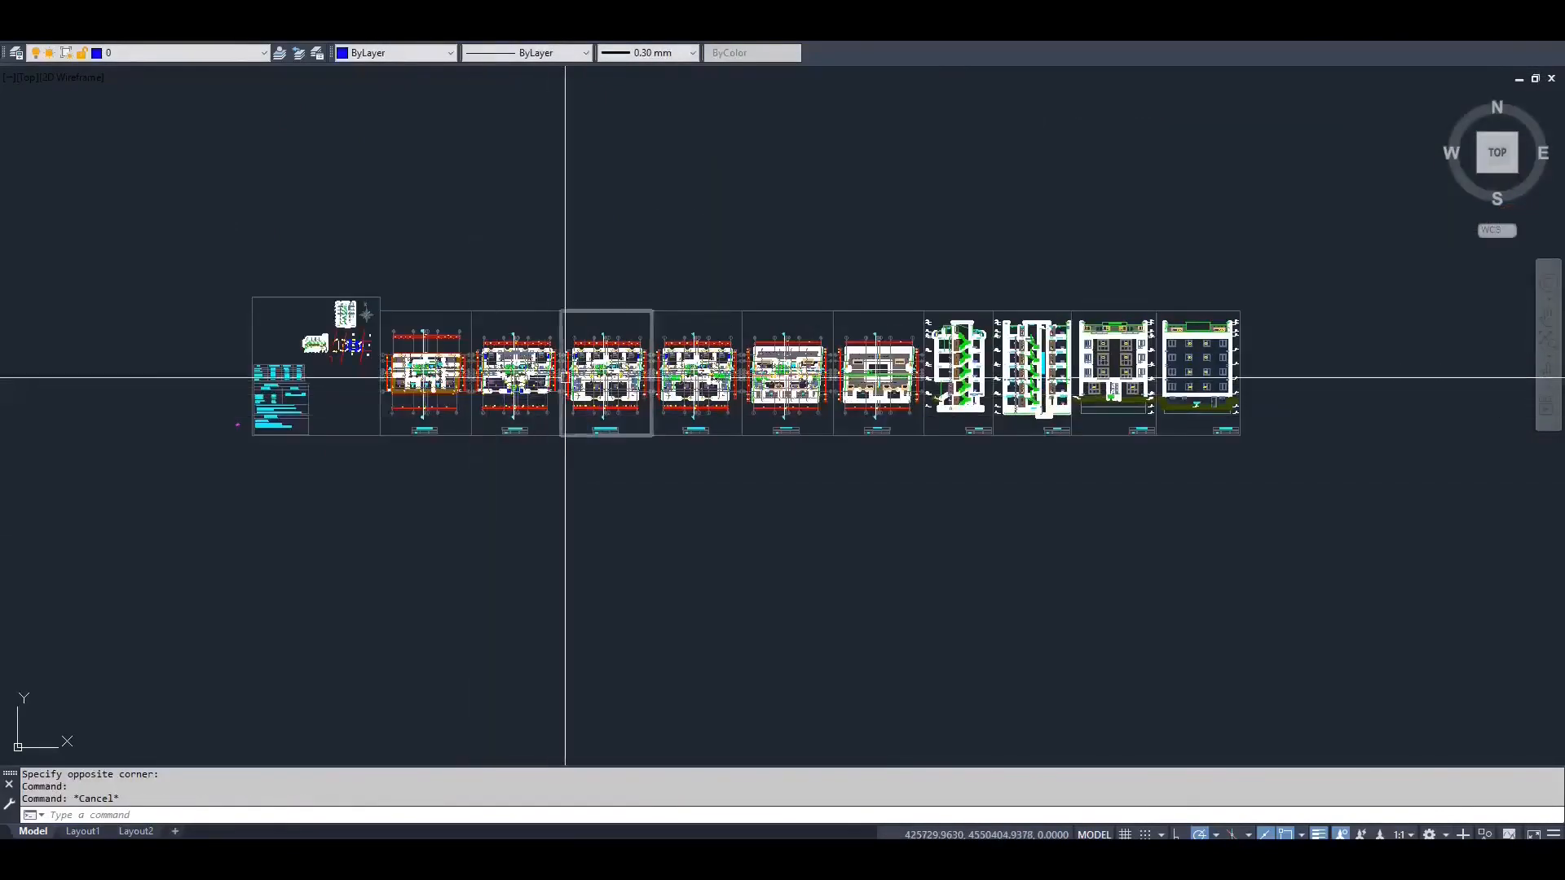
Erase the counter edge line beside the sink in the 7.80 m² MUTFAK of the normal floor plan
scroll(575, 377, up, 3)
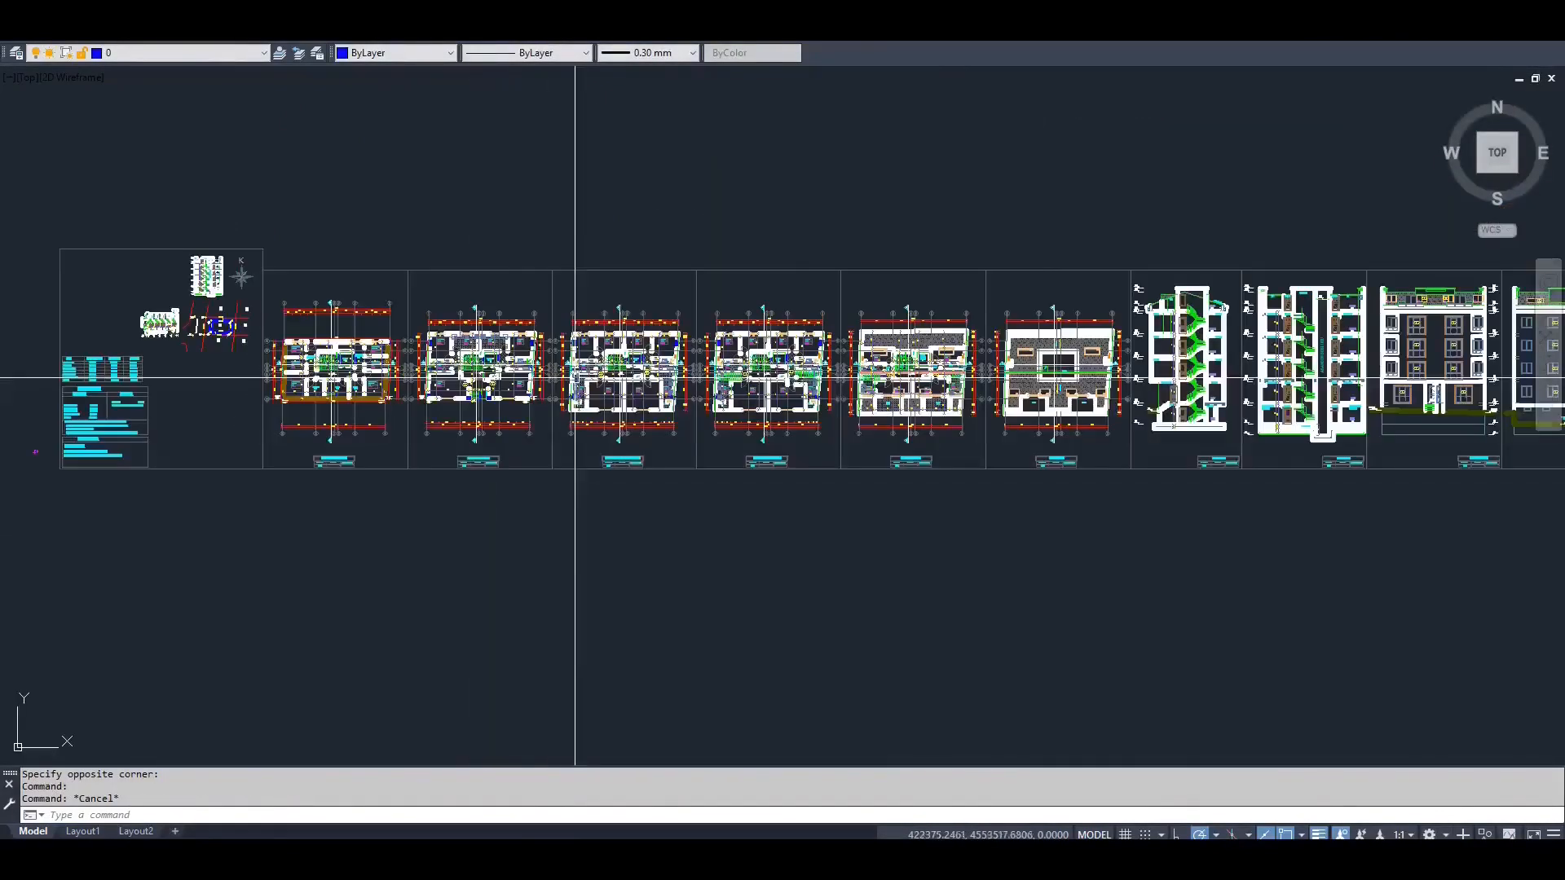
scroll(578, 383, up, 5)
scroll(582, 391, up, 6)
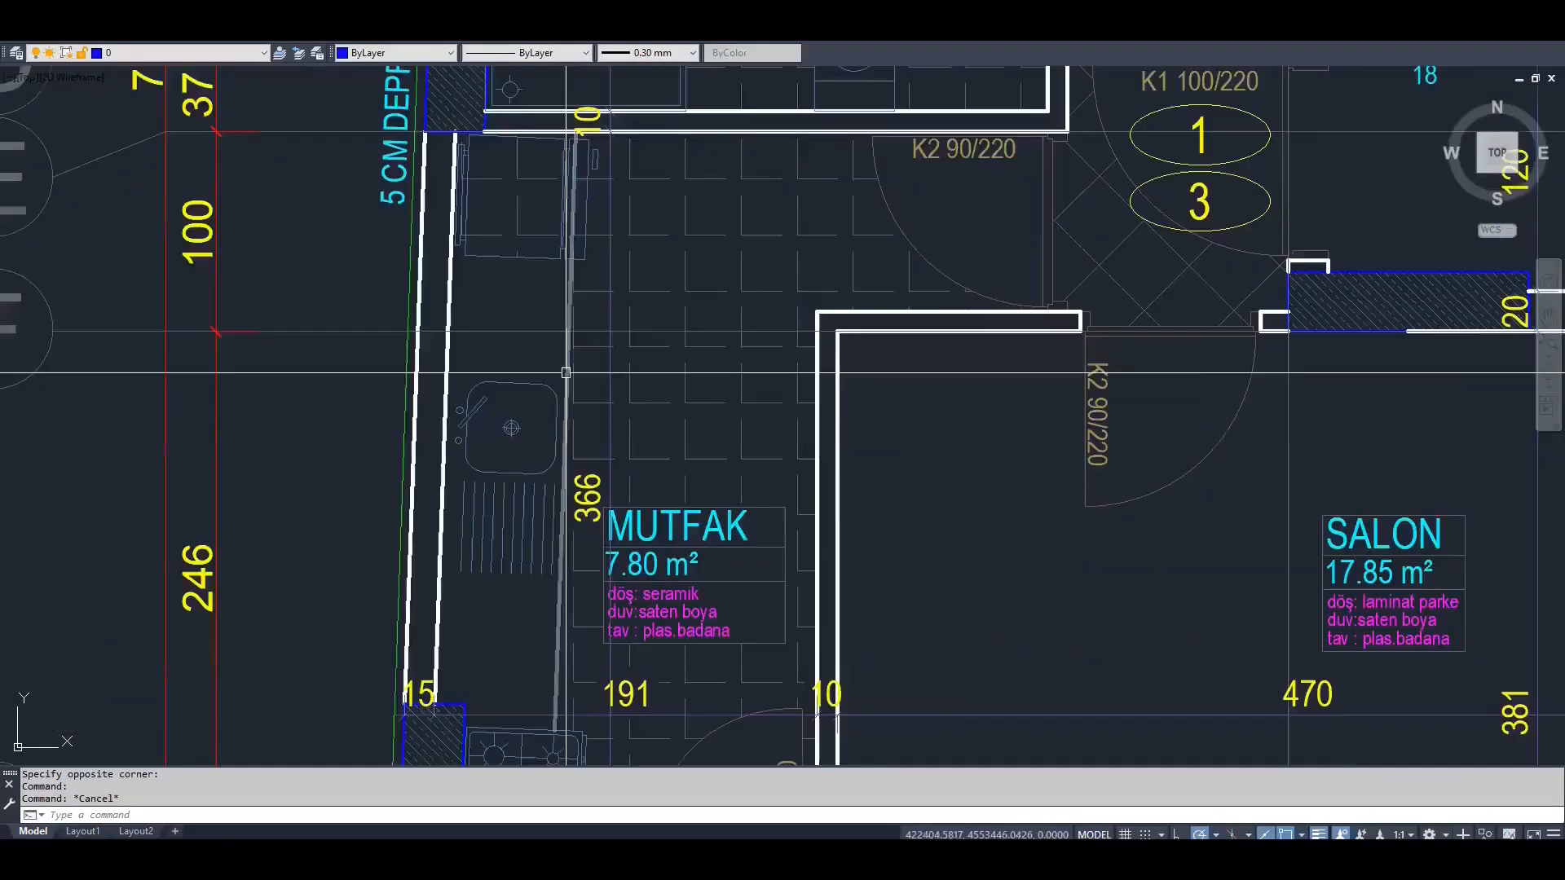
click(565, 412)
scroll(566, 414, down, 2)
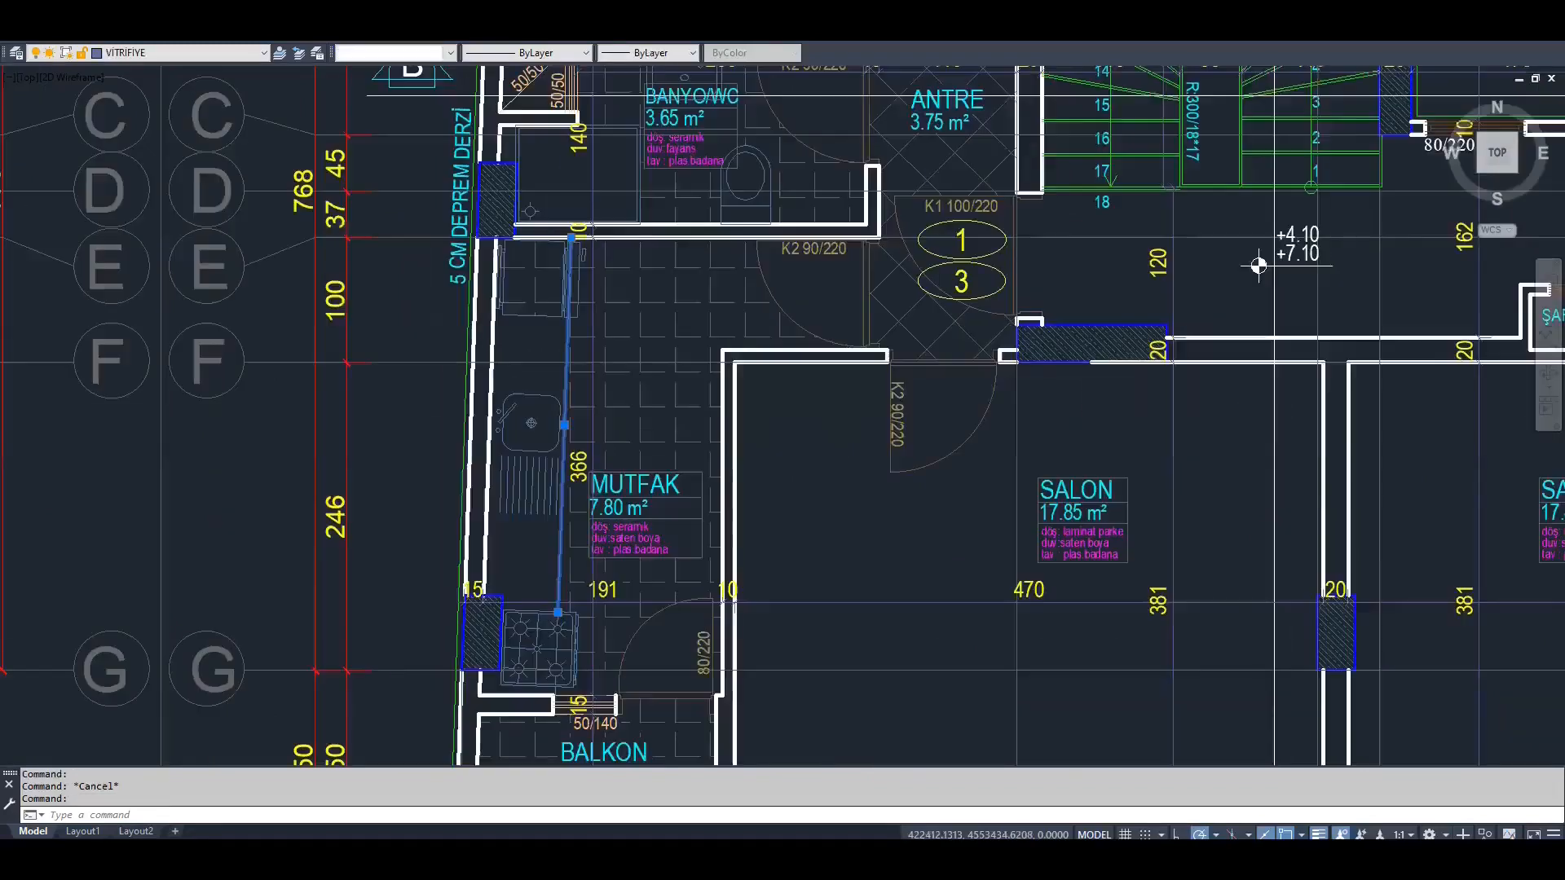
scroll(1259, 265, down, 2)
middle_drag(1258, 265, 998, 321)
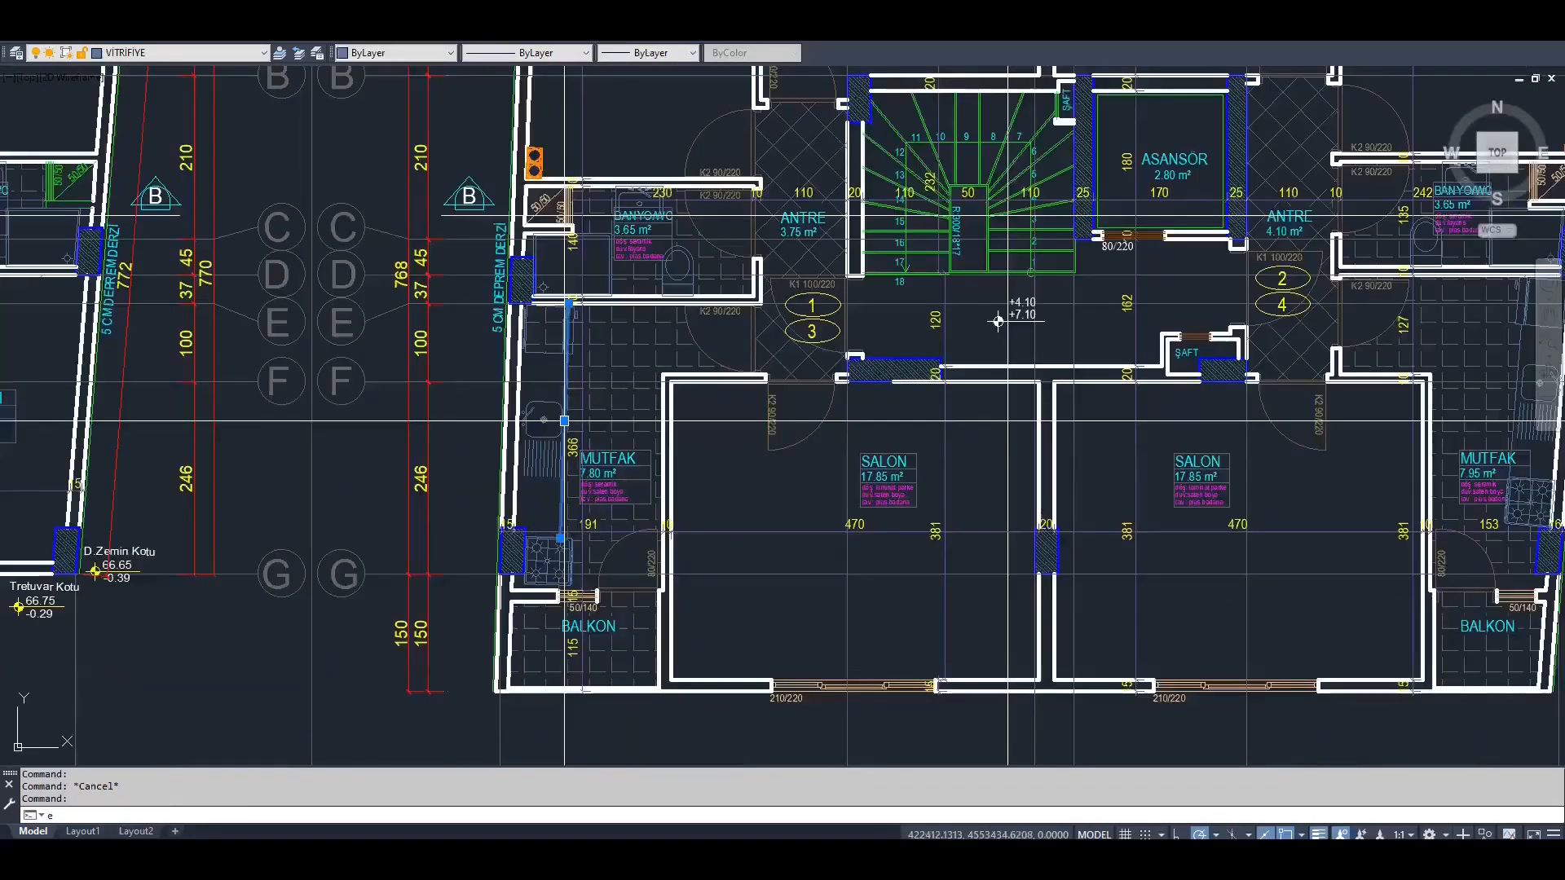
key(Return)
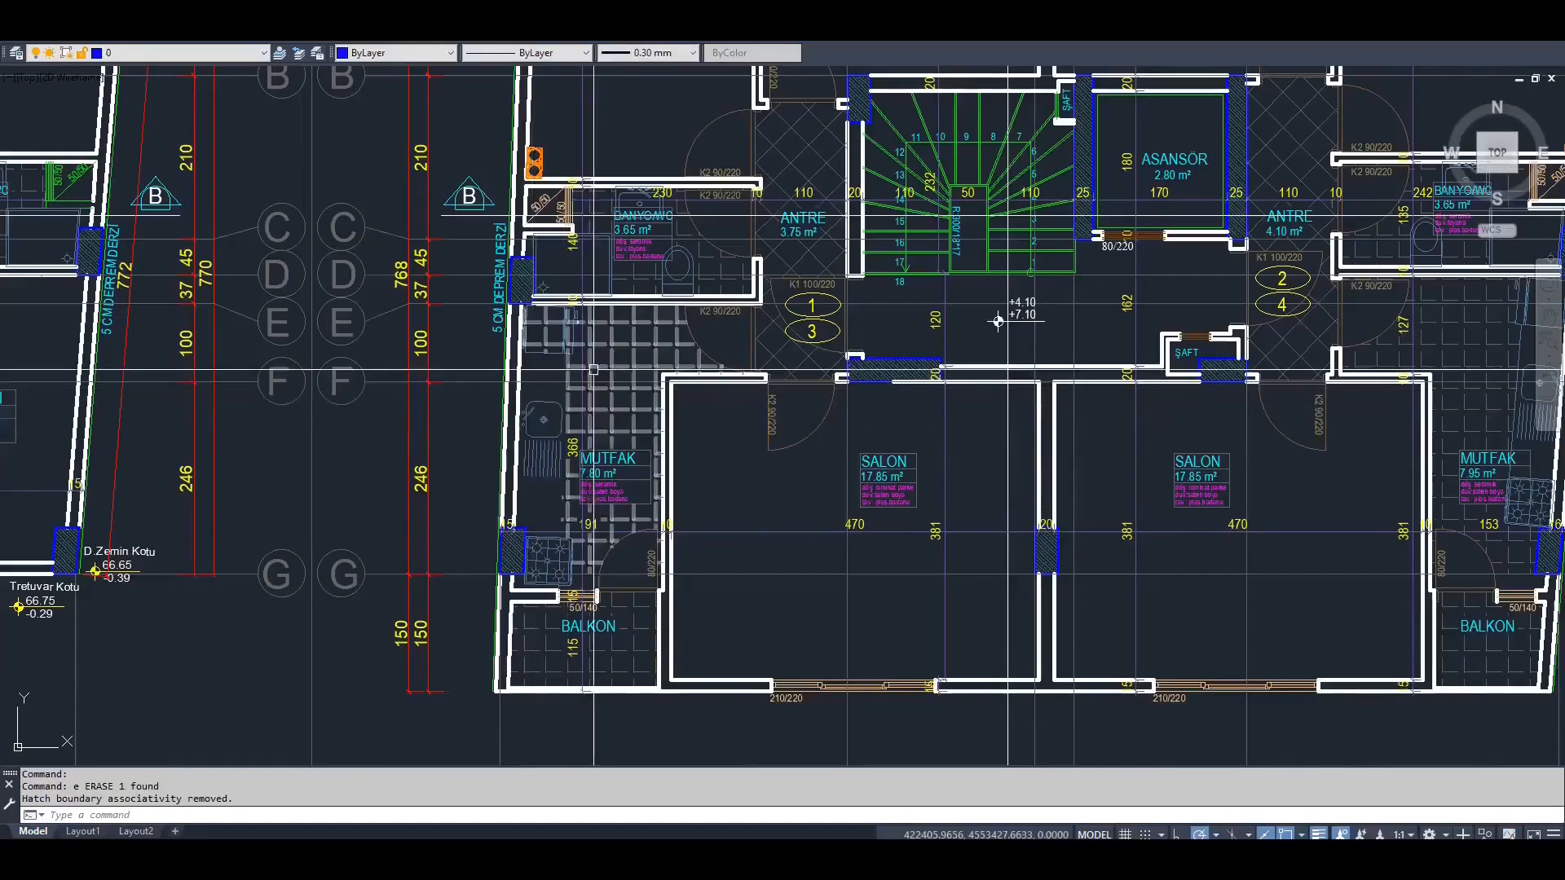
Create a new layer named GML_REF with color 3
scroll(847, 339, down, 2)
scroll(847, 339, down, 9)
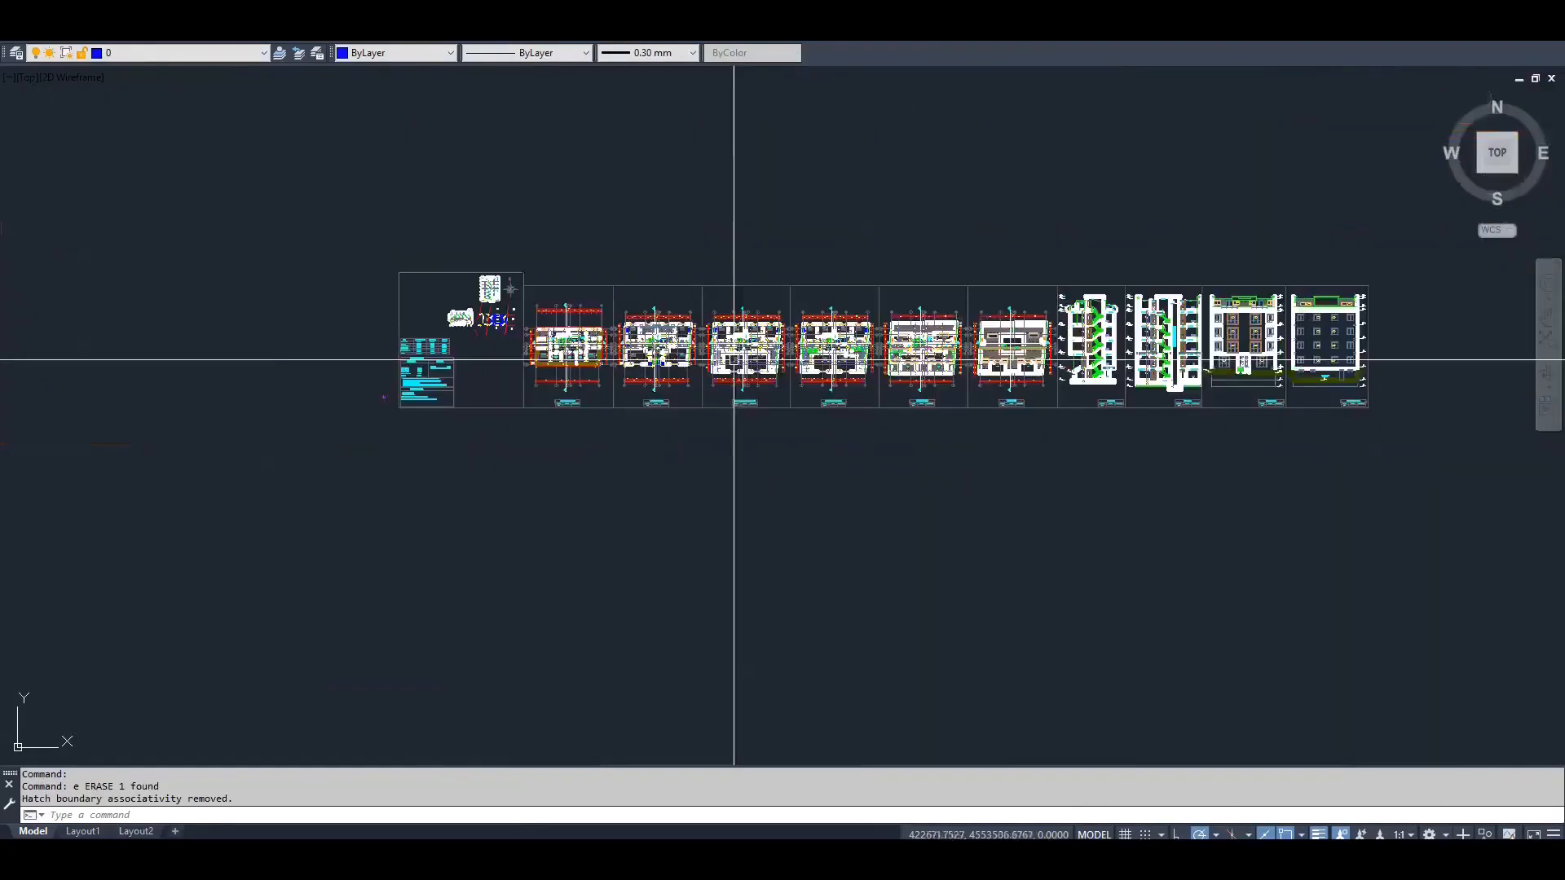
key(Return)
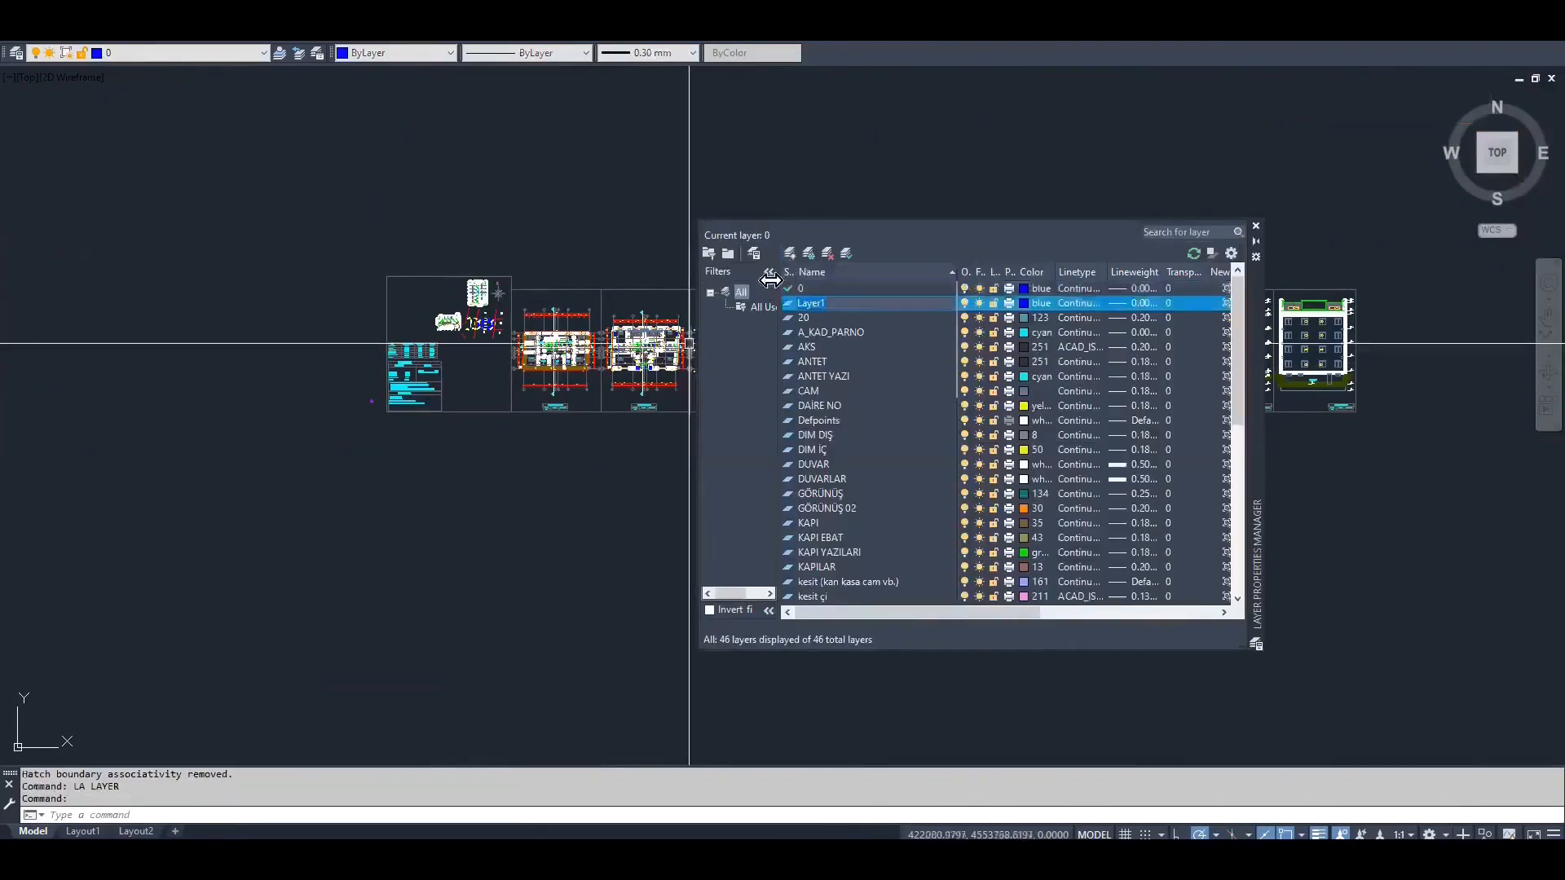
click(789, 253)
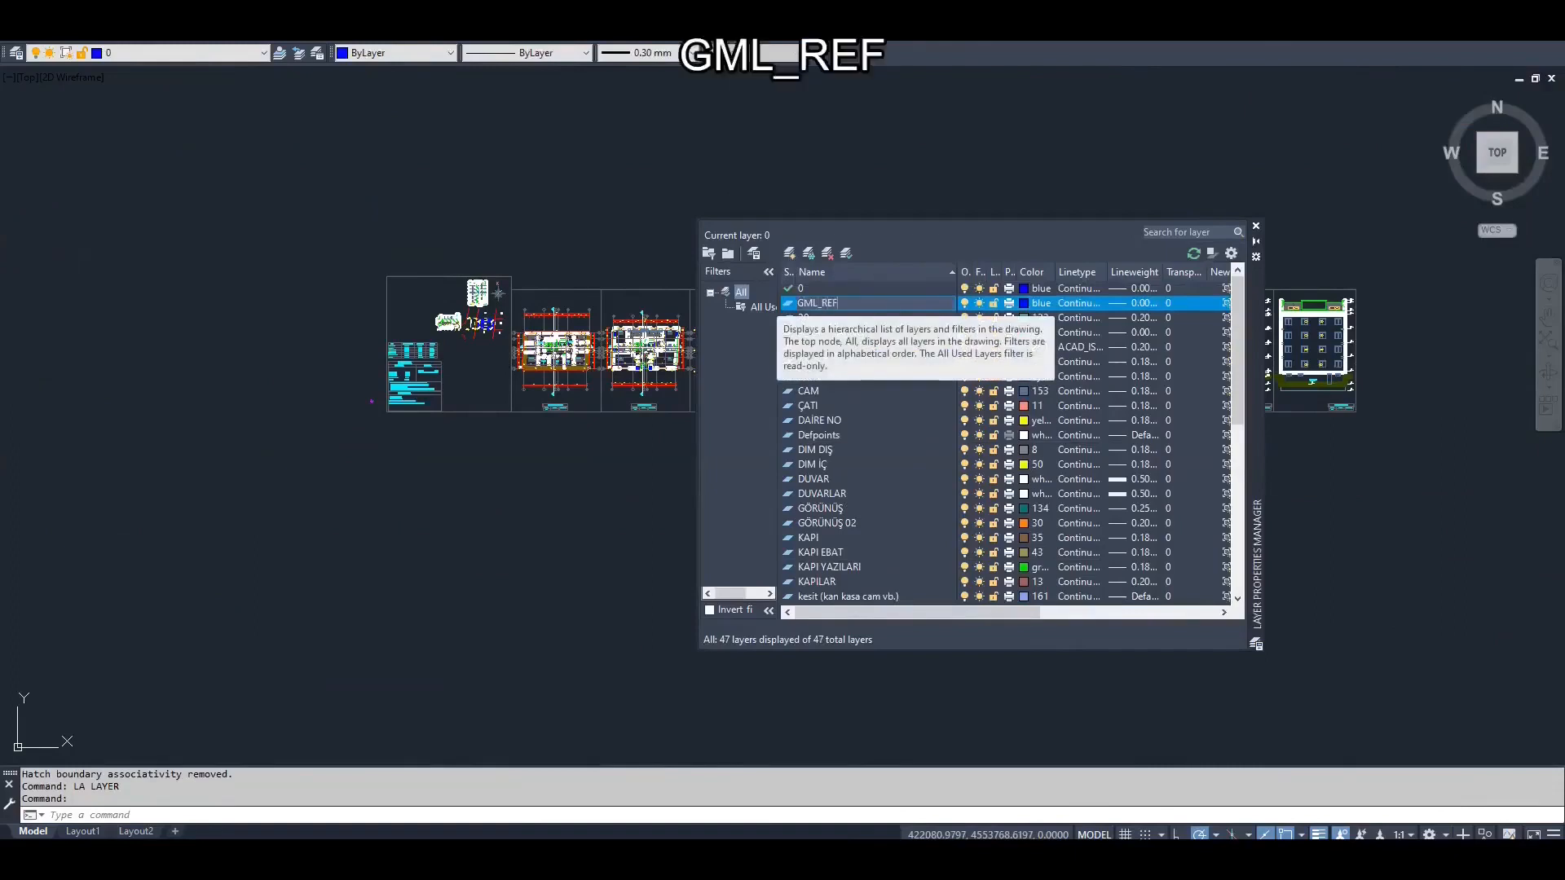
click(1024, 303)
text(3)
key(Return)
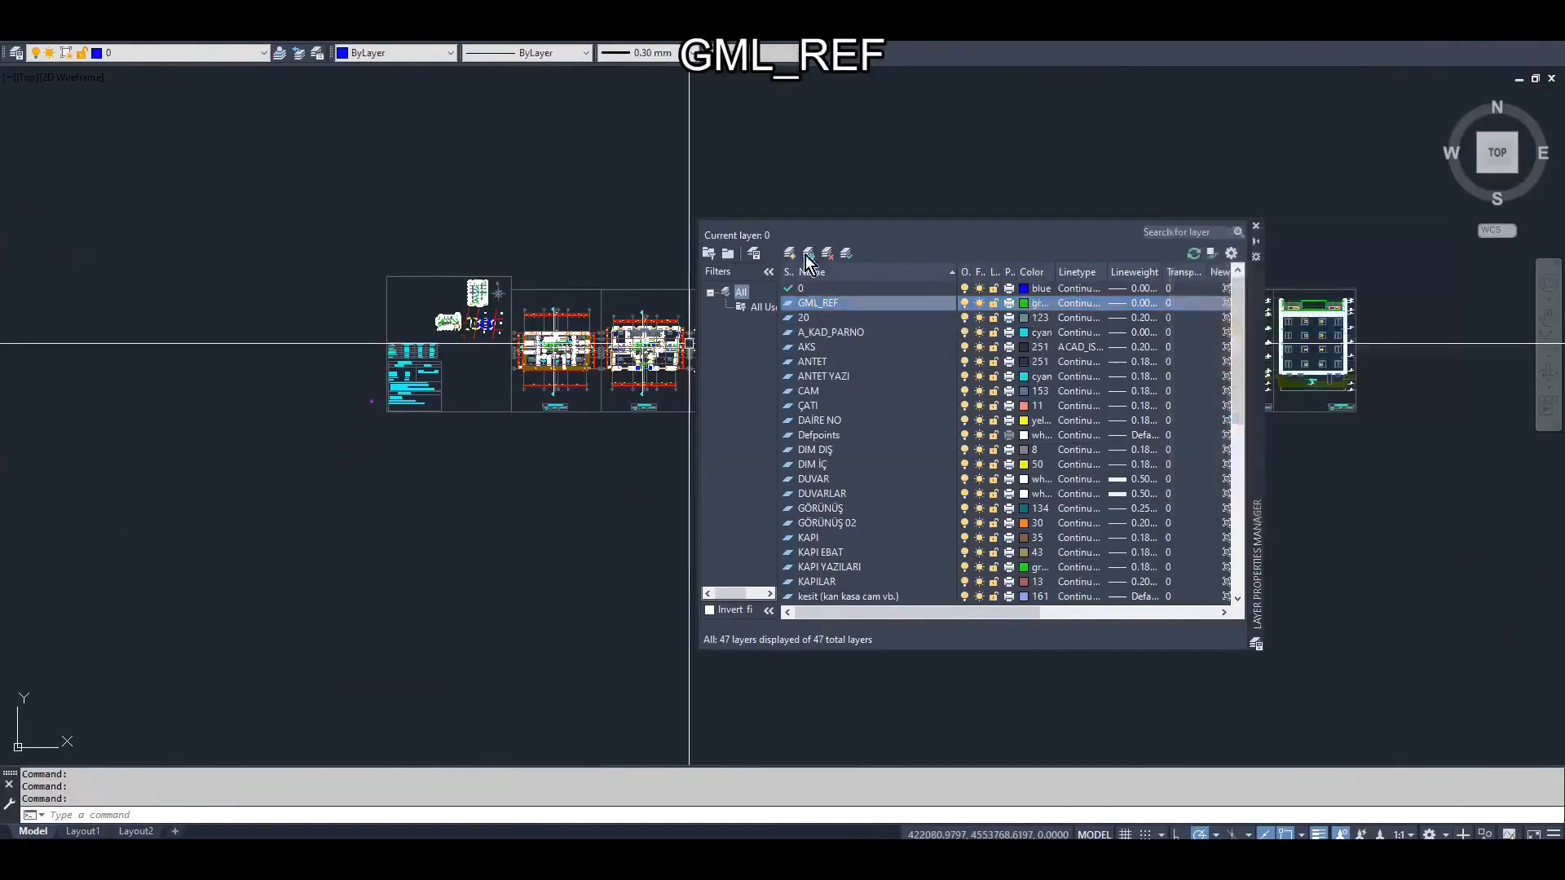
Create a new layer named GML_KP with color 5
click(790, 256)
text(GML_KP)
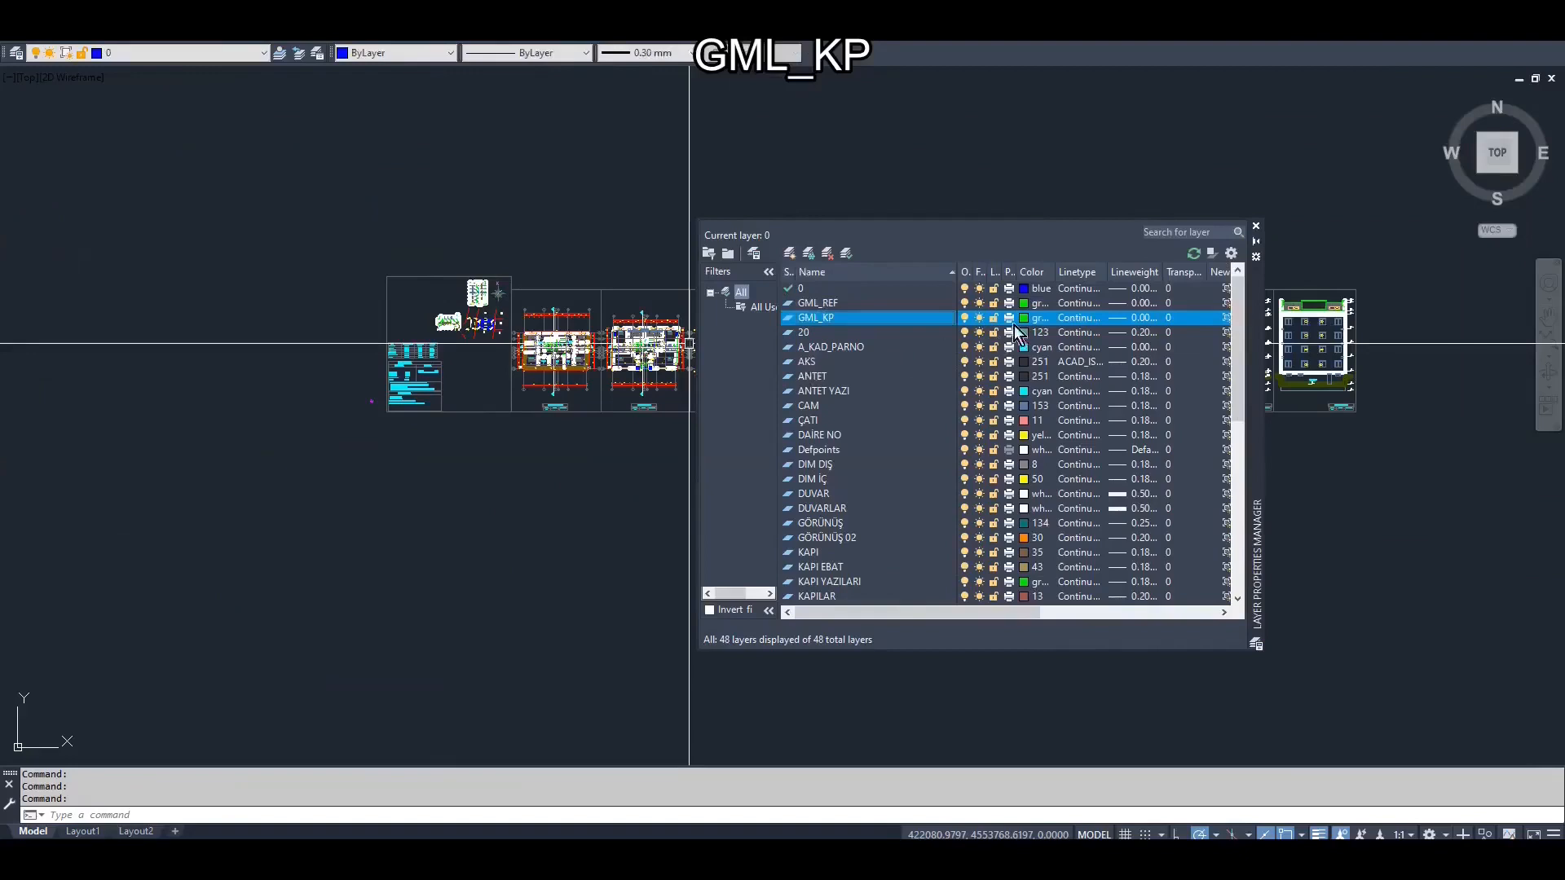
click(1024, 317)
text(5)
key(Return)
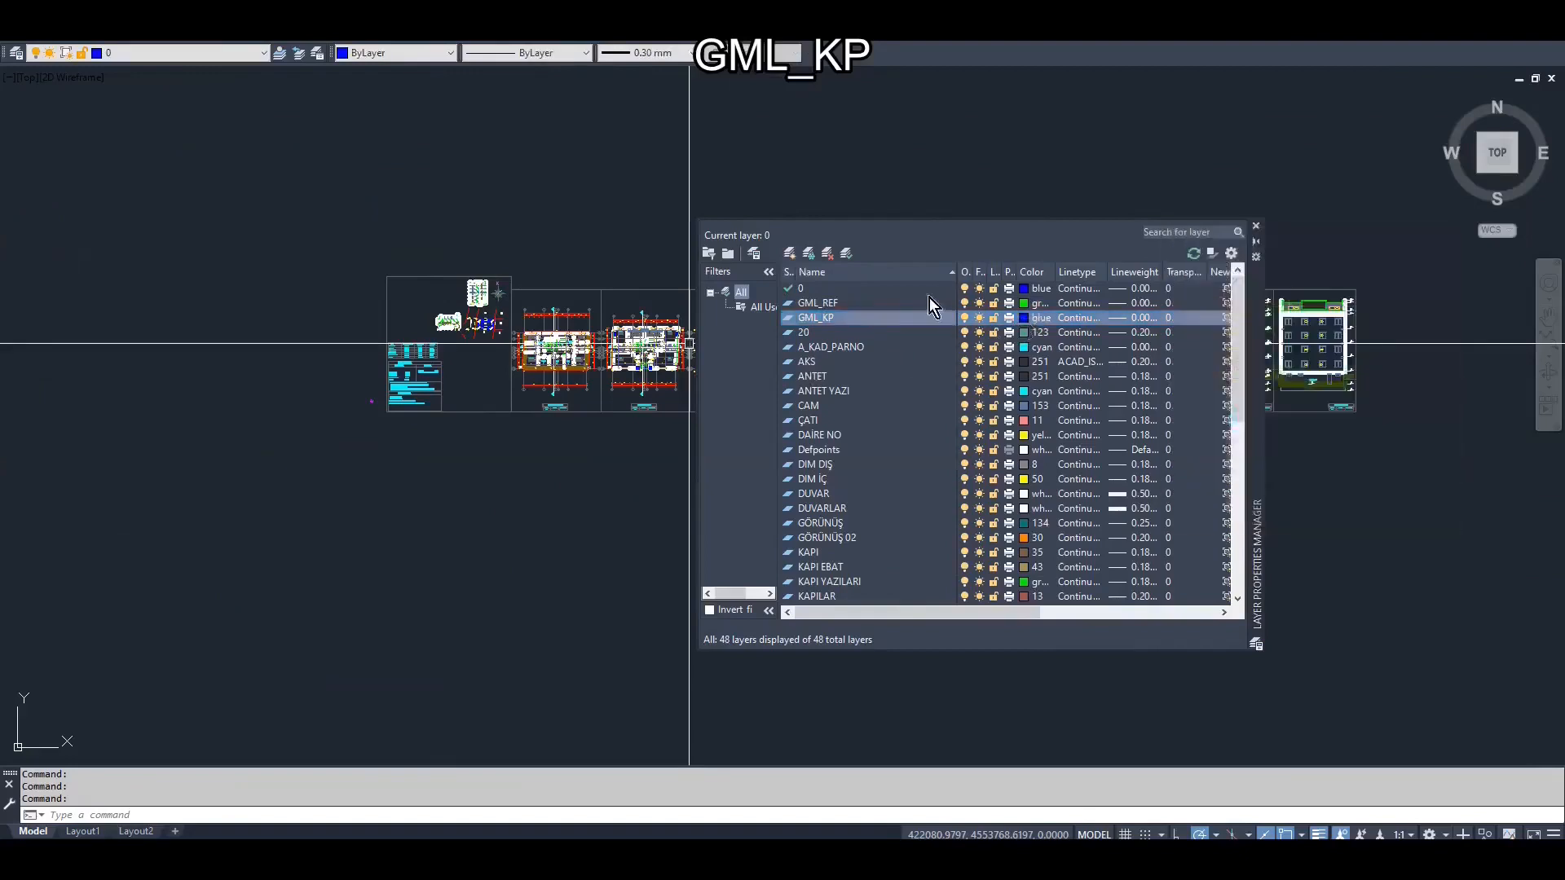
Create a layer named GML_MAHYA with color 11, and make GML_REF the current layer
click(790, 255)
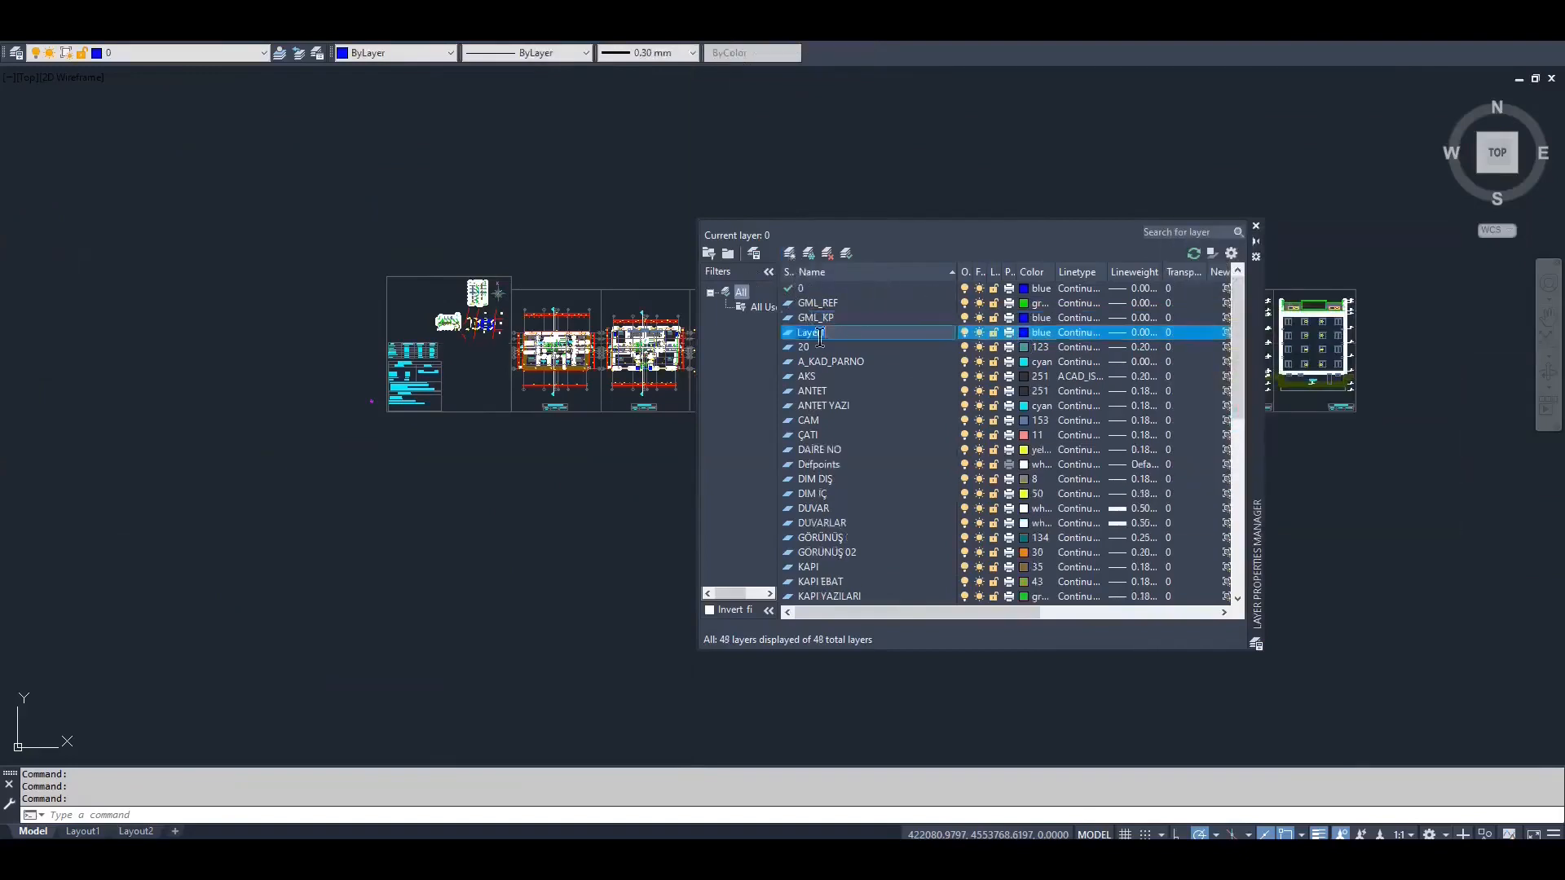
click(1023, 335)
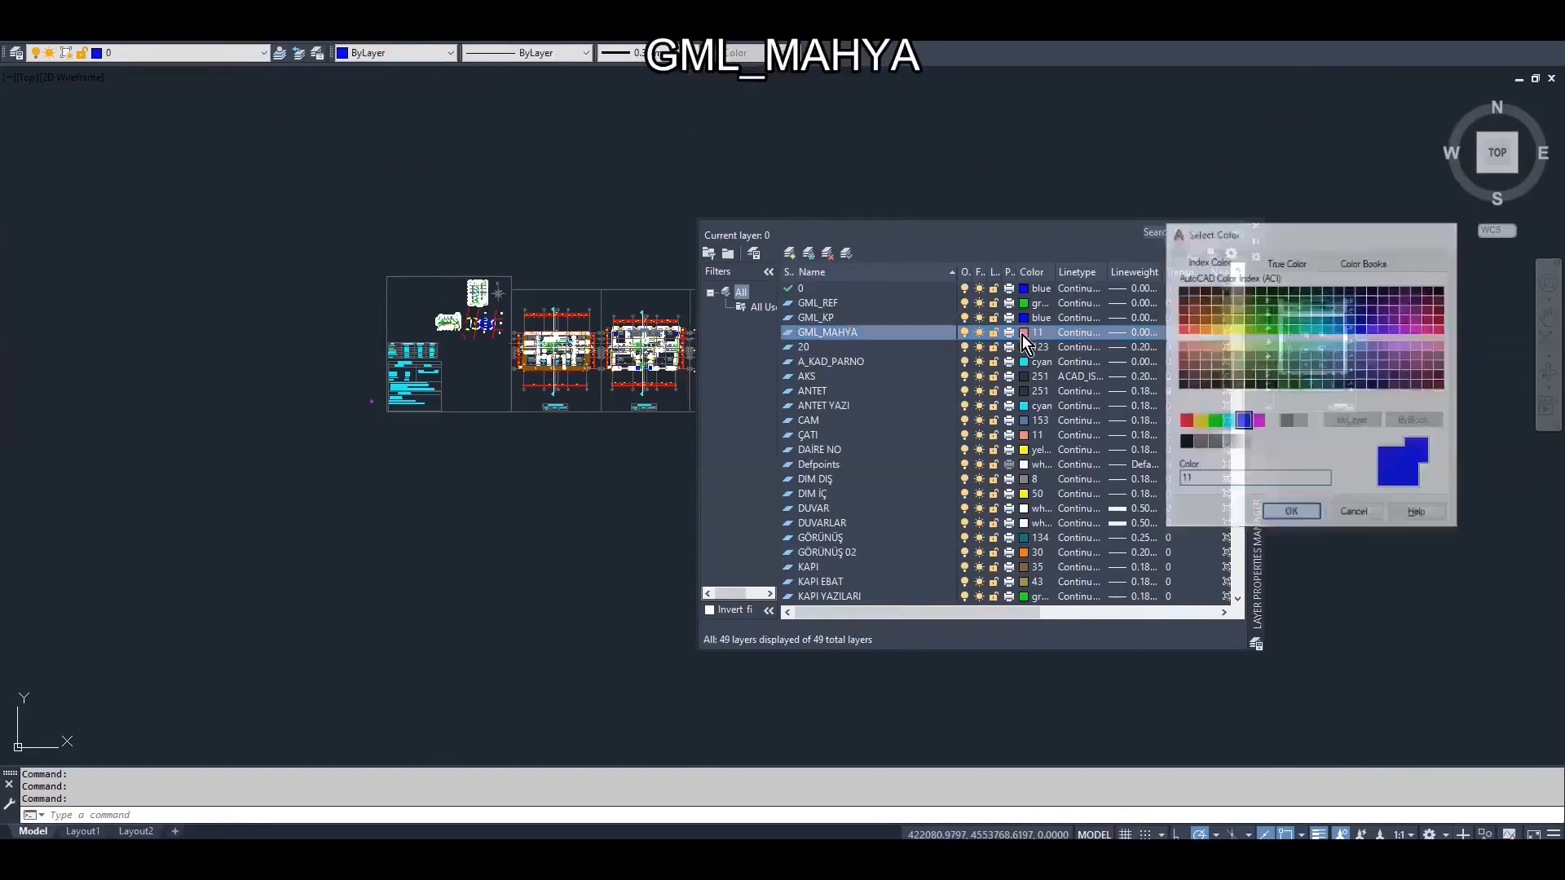
click(885, 308)
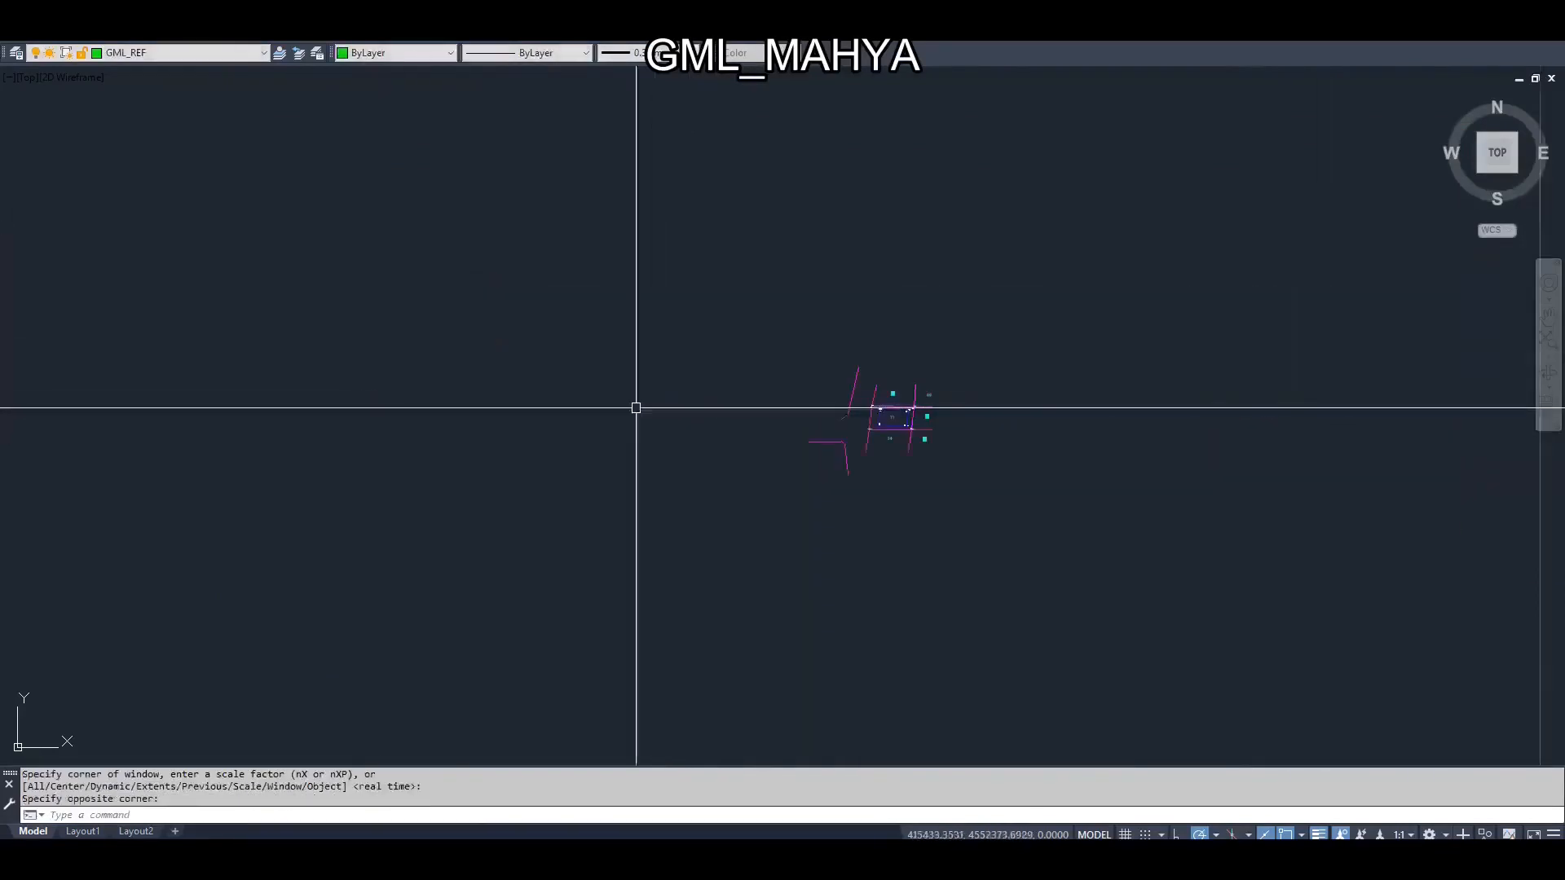
Filter the corner elevation points of parcel 33 and its building with Quick Select by layer, and move them to GML_REF
click(176, 228)
click(781, 573)
text(qselect)
key(Return)
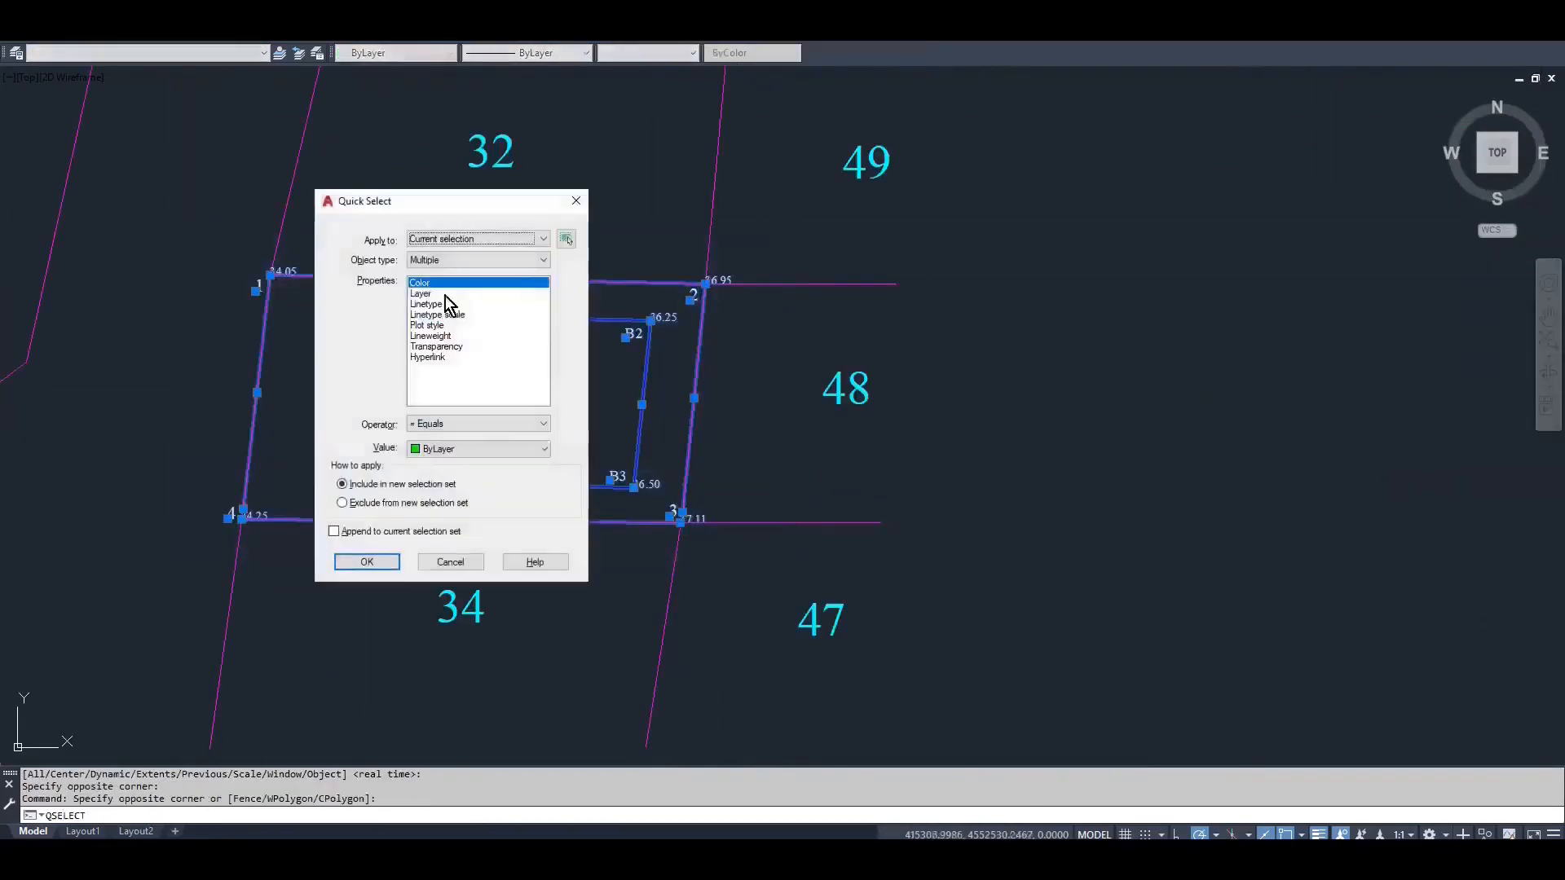
click(444, 295)
click(458, 449)
click(444, 596)
click(386, 561)
click(173, 53)
scroll(140, 90, up, 2)
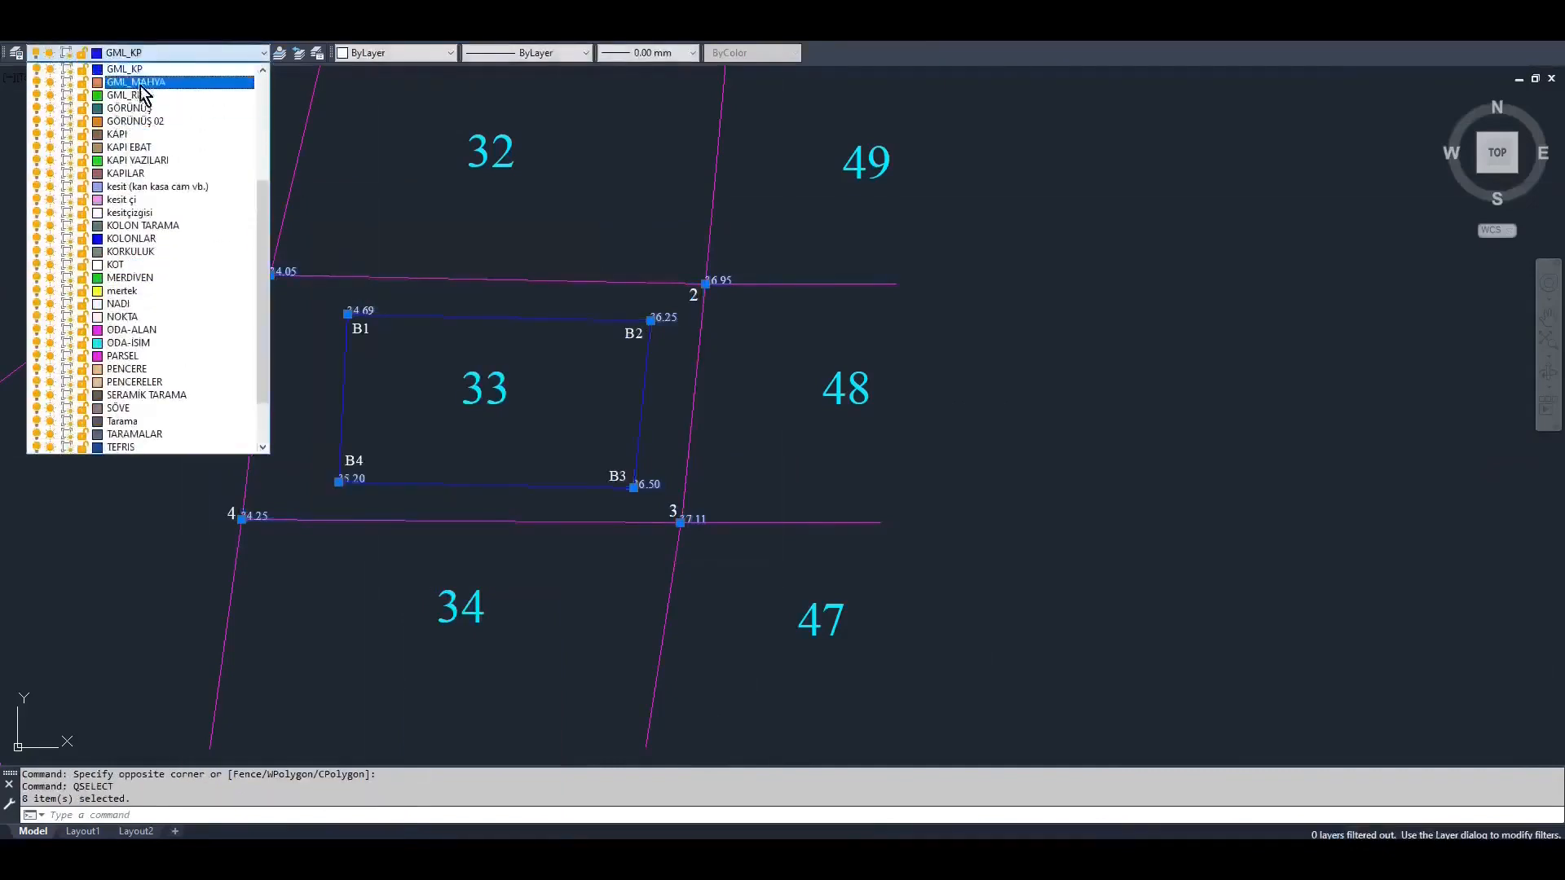
click(140, 96)
key(Escape)
Draw a reference polyline on GML_REF diagonally across the basement floor plan, from the outer corner at axes 1/G to the corner at 6/A
scroll(815, 538, down, 5)
middle_drag(825, 495, 793, 521)
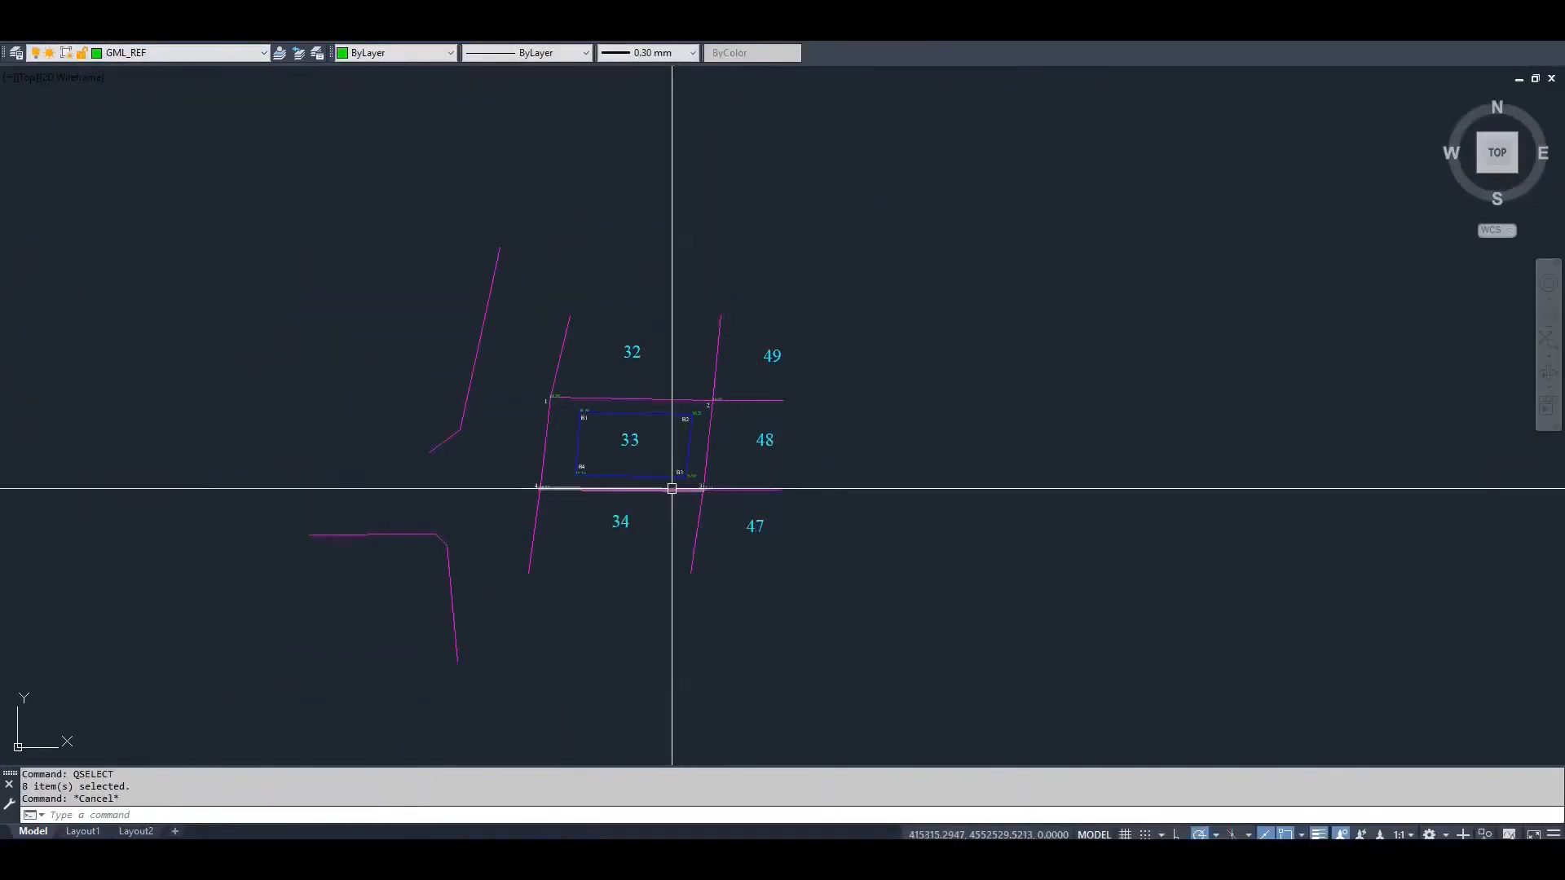
scroll(643, 477, down, 8)
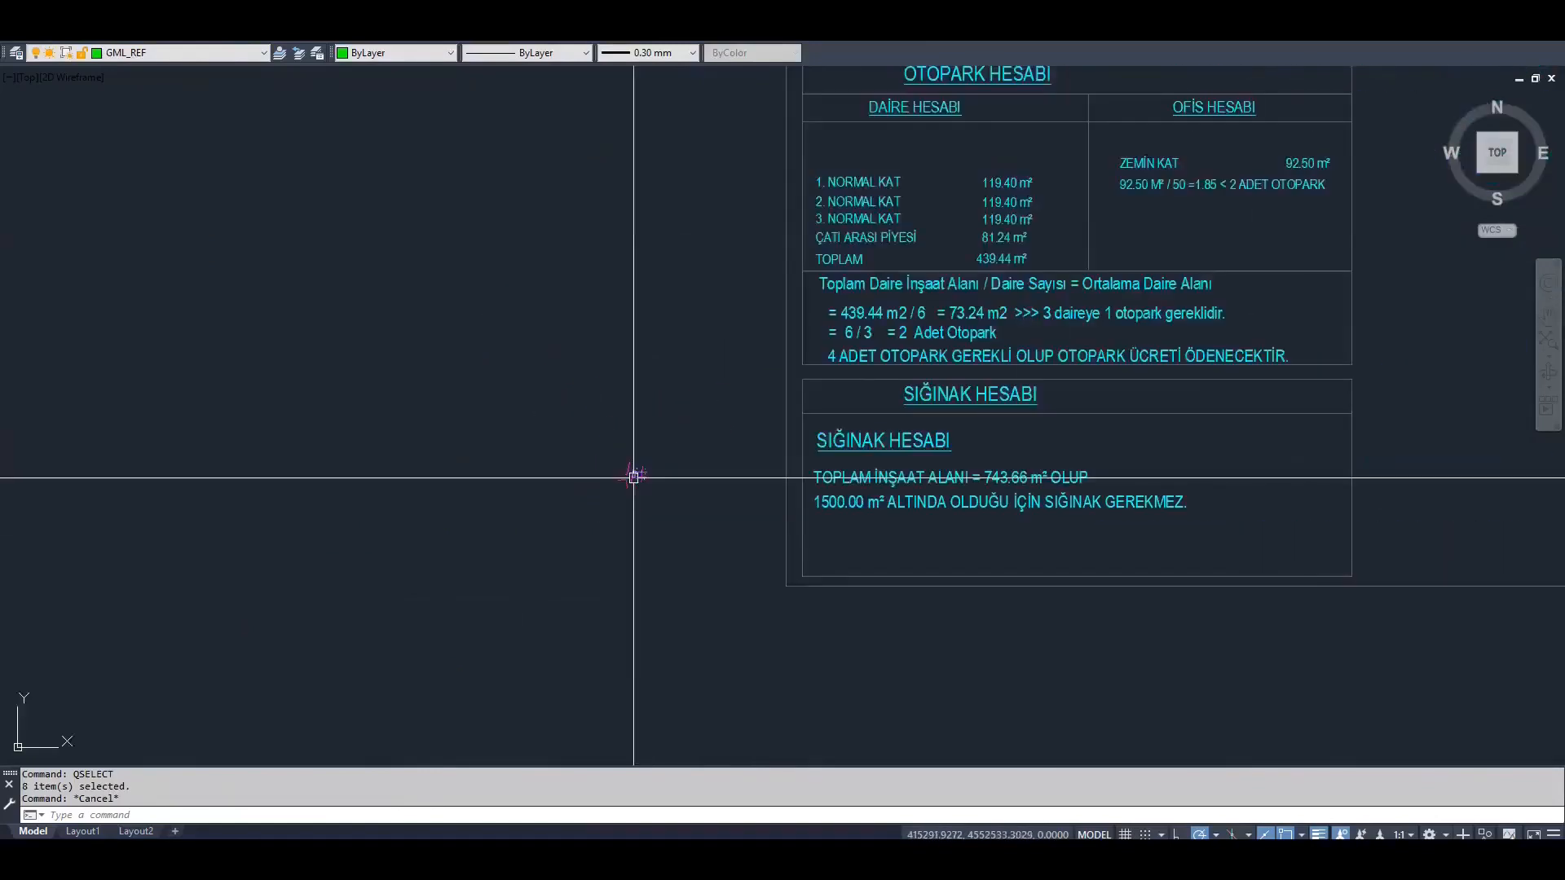
scroll(637, 476, down, 4)
middle_drag(982, 473, 670, 443)
middle_drag(800, 468, 708, 458)
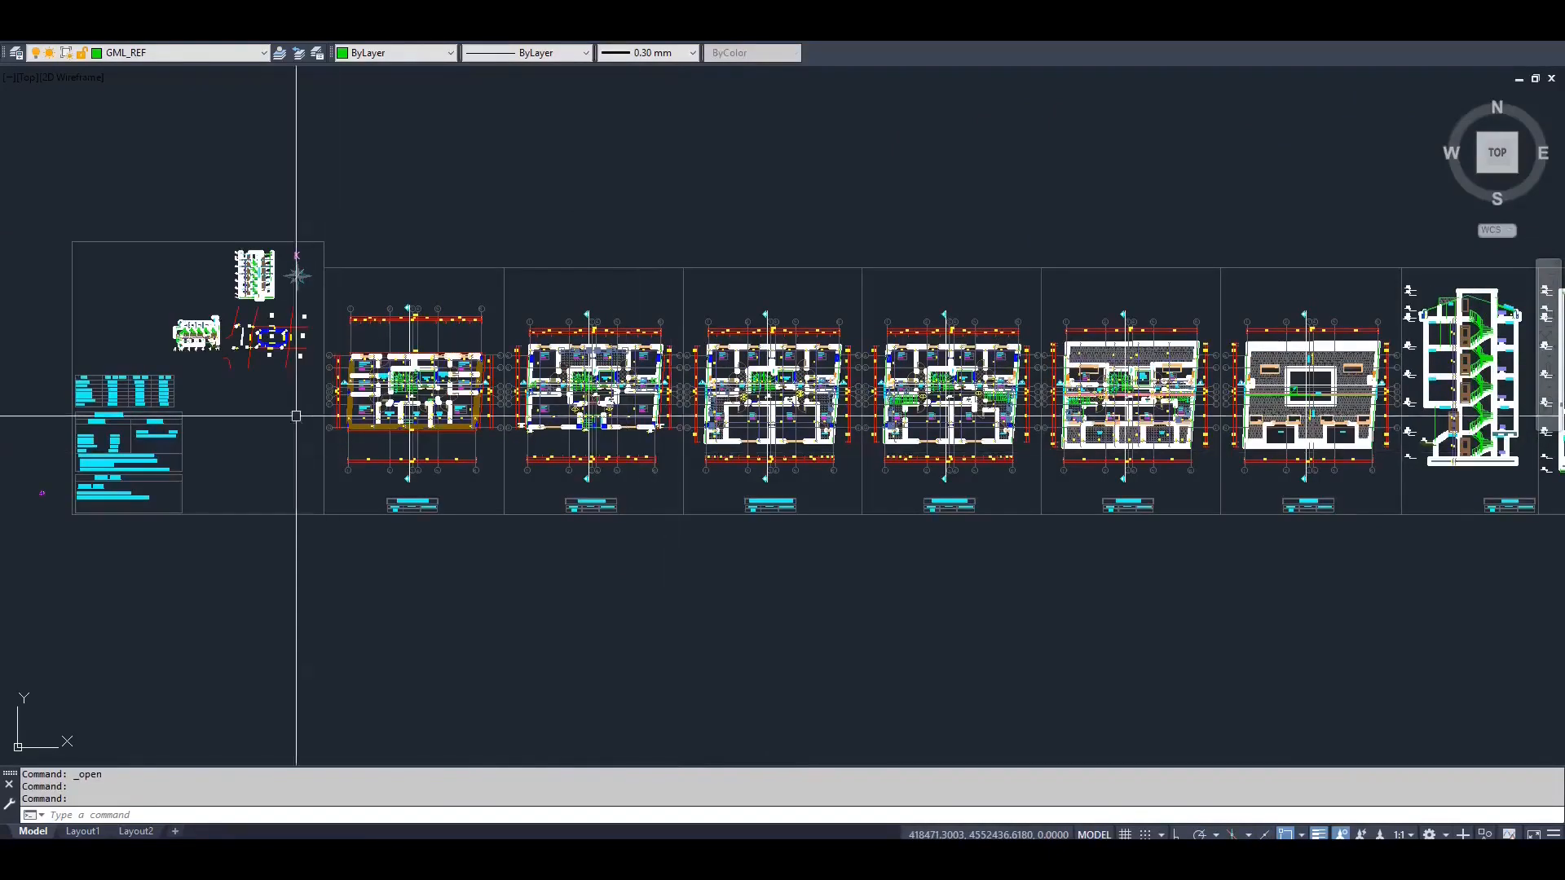
scroll(296, 412, up, 2)
scroll(295, 412, up, 2)
mouse_move(338, 423)
middle_down()
mouse_move(462, 494)
mouse_move(538, 468)
middle_up()
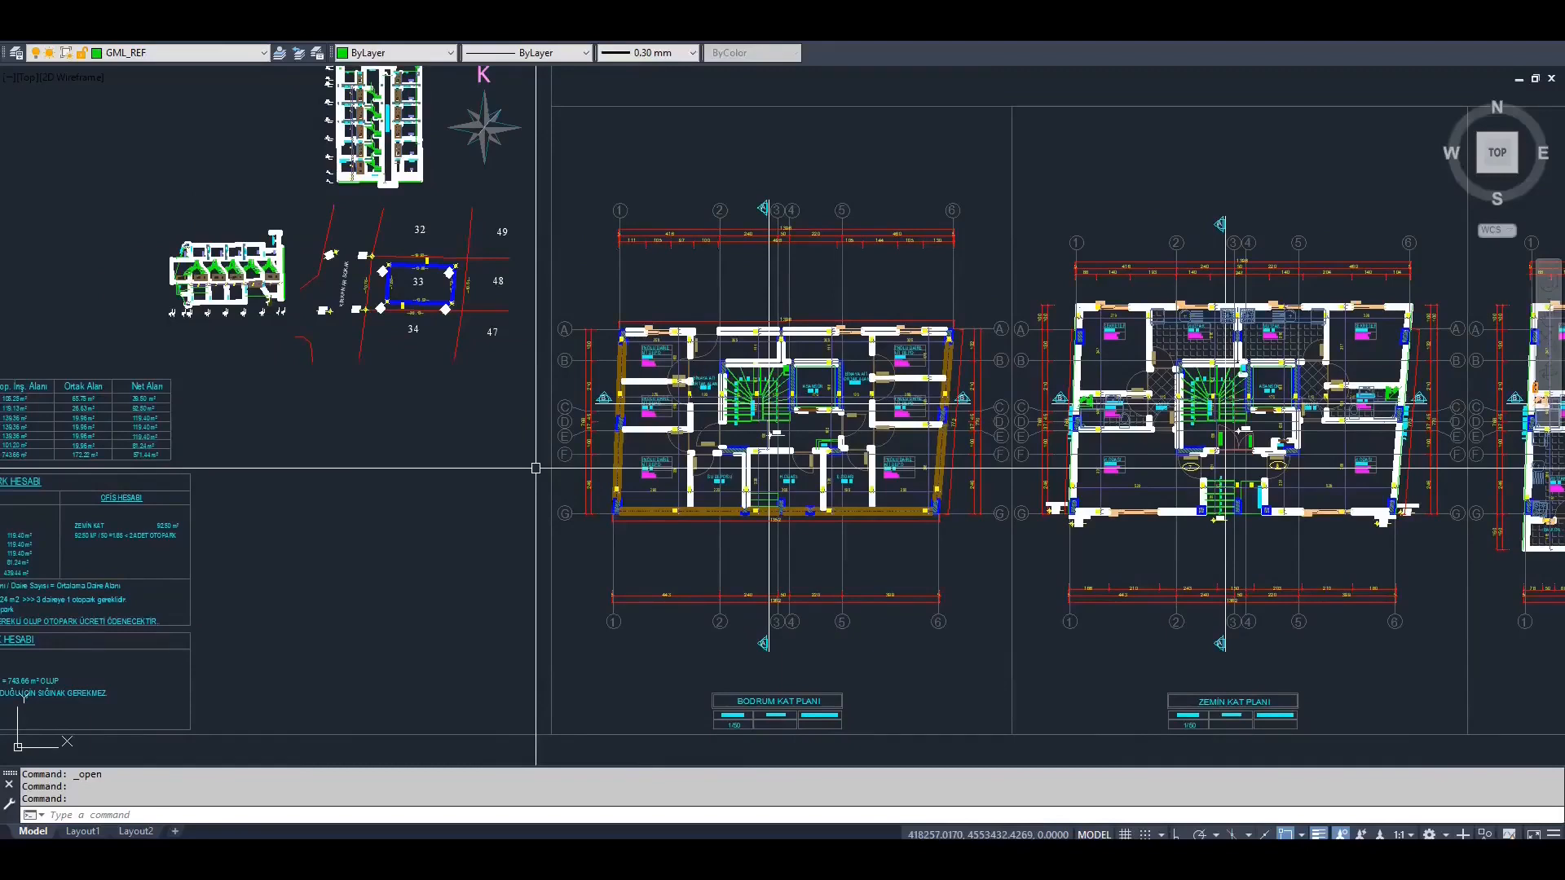
text(pl)
key(Return)
middle_drag(516, 436, 516, 466)
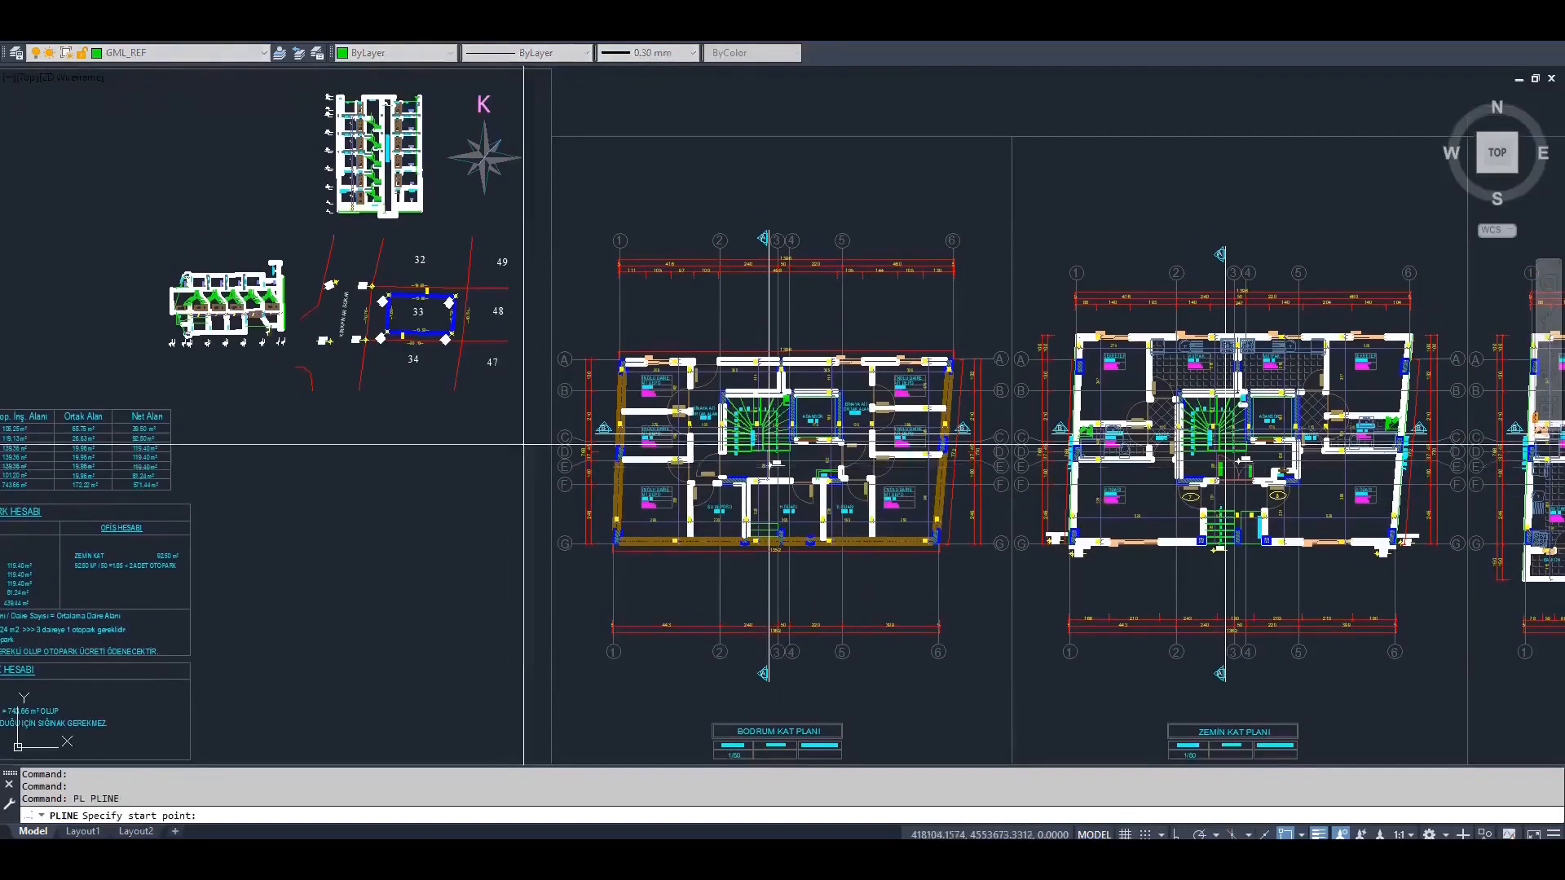
scroll(619, 543, up, 2)
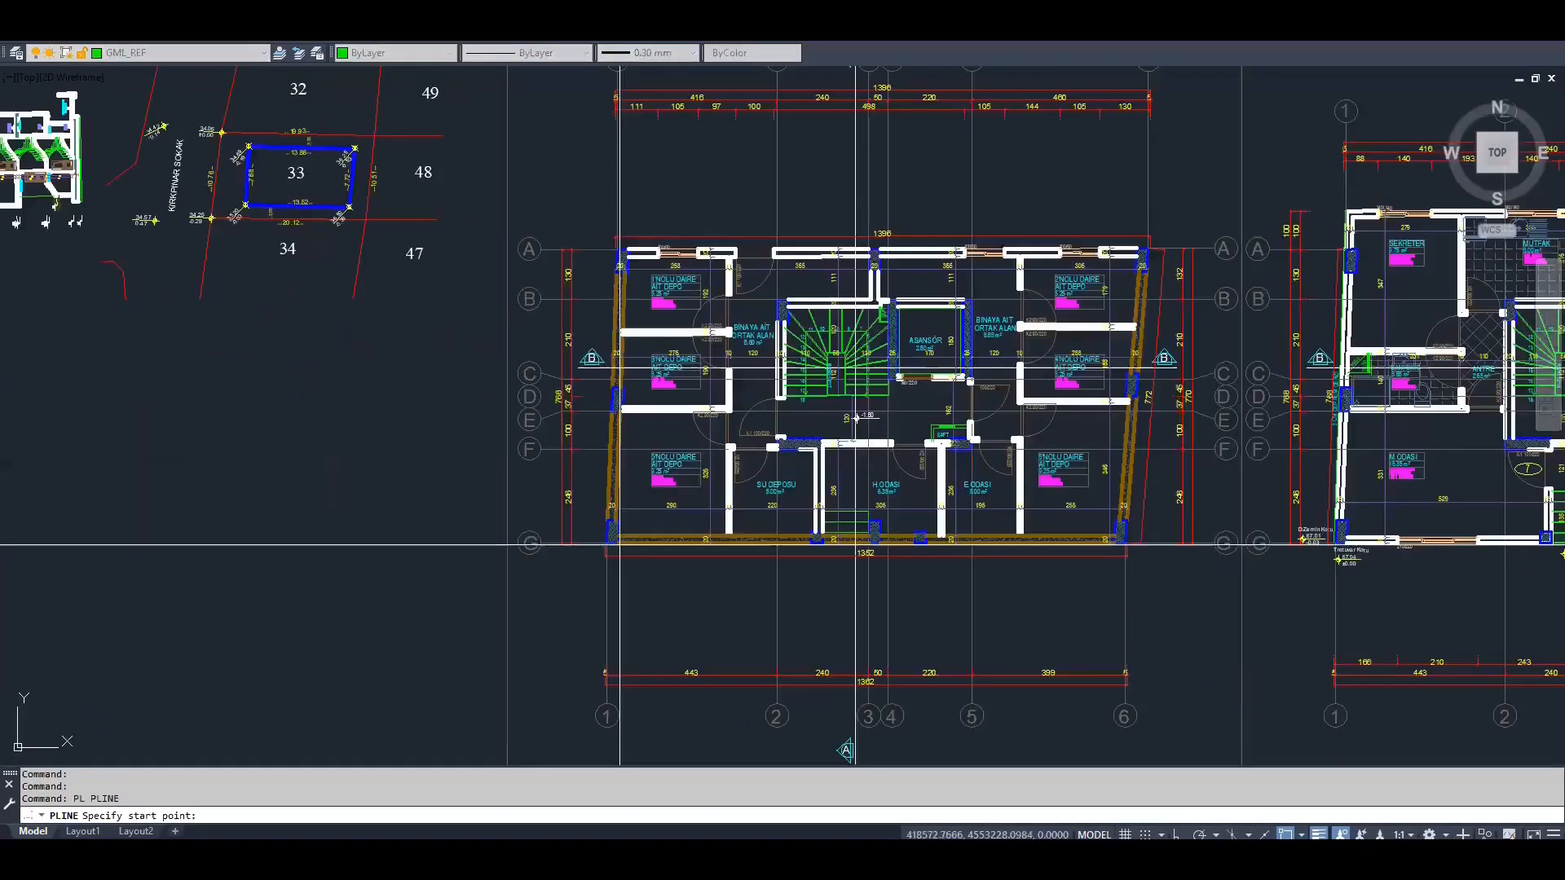
scroll(619, 544, up, 6)
scroll(565, 538, down, 8)
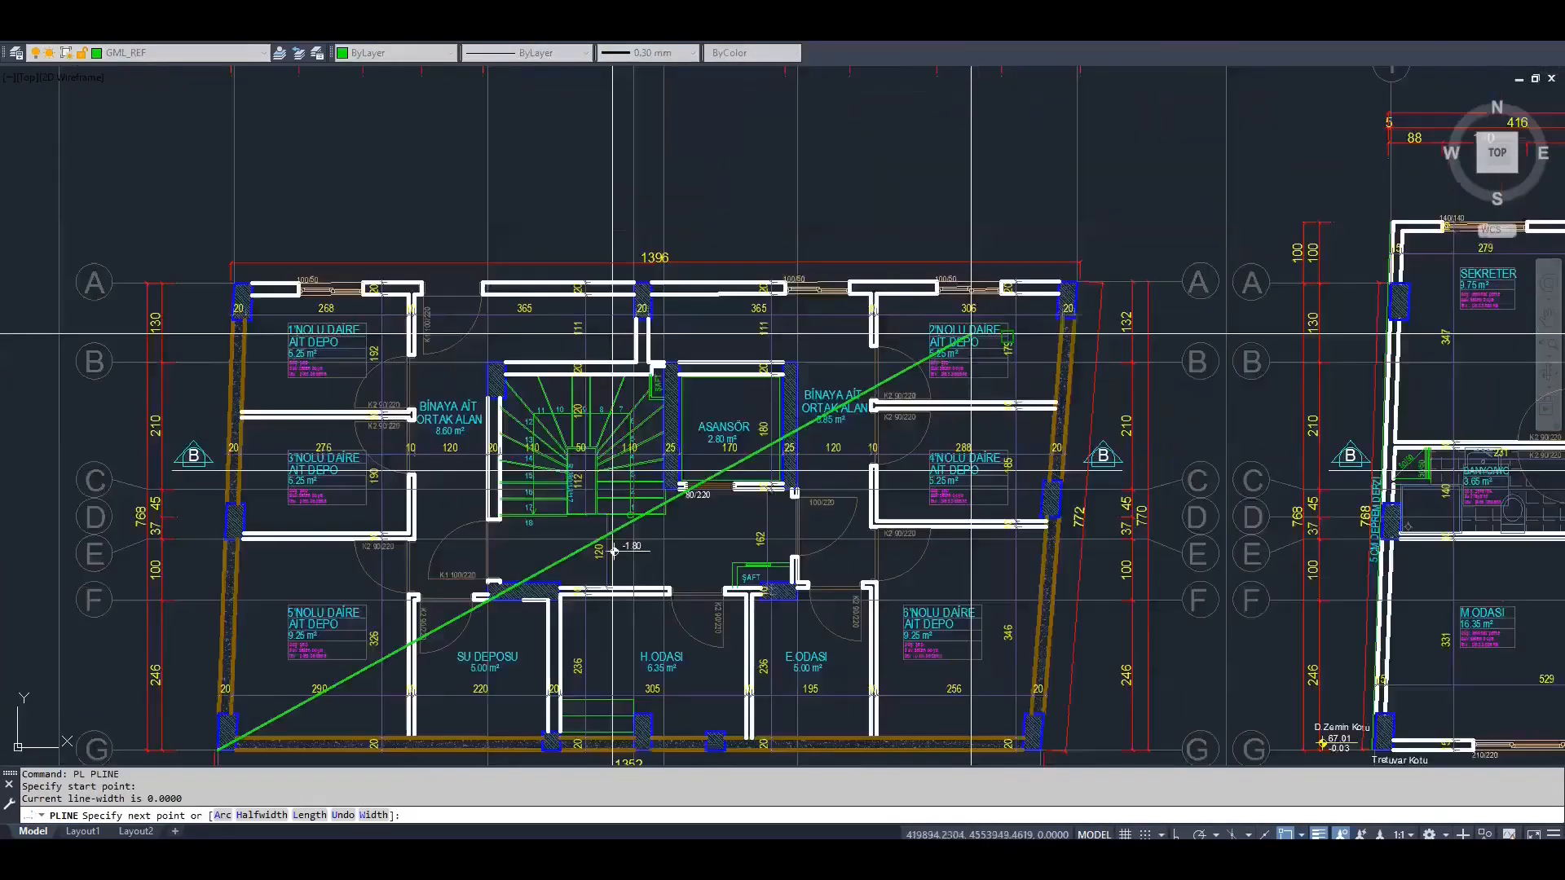
scroll(1111, 237, up, 7)
click(1111, 237)
Draw a diagonal polyline across the building footprint in parcel 33, from corner B4 to corner B2
scroll(1089, 280, down, 7)
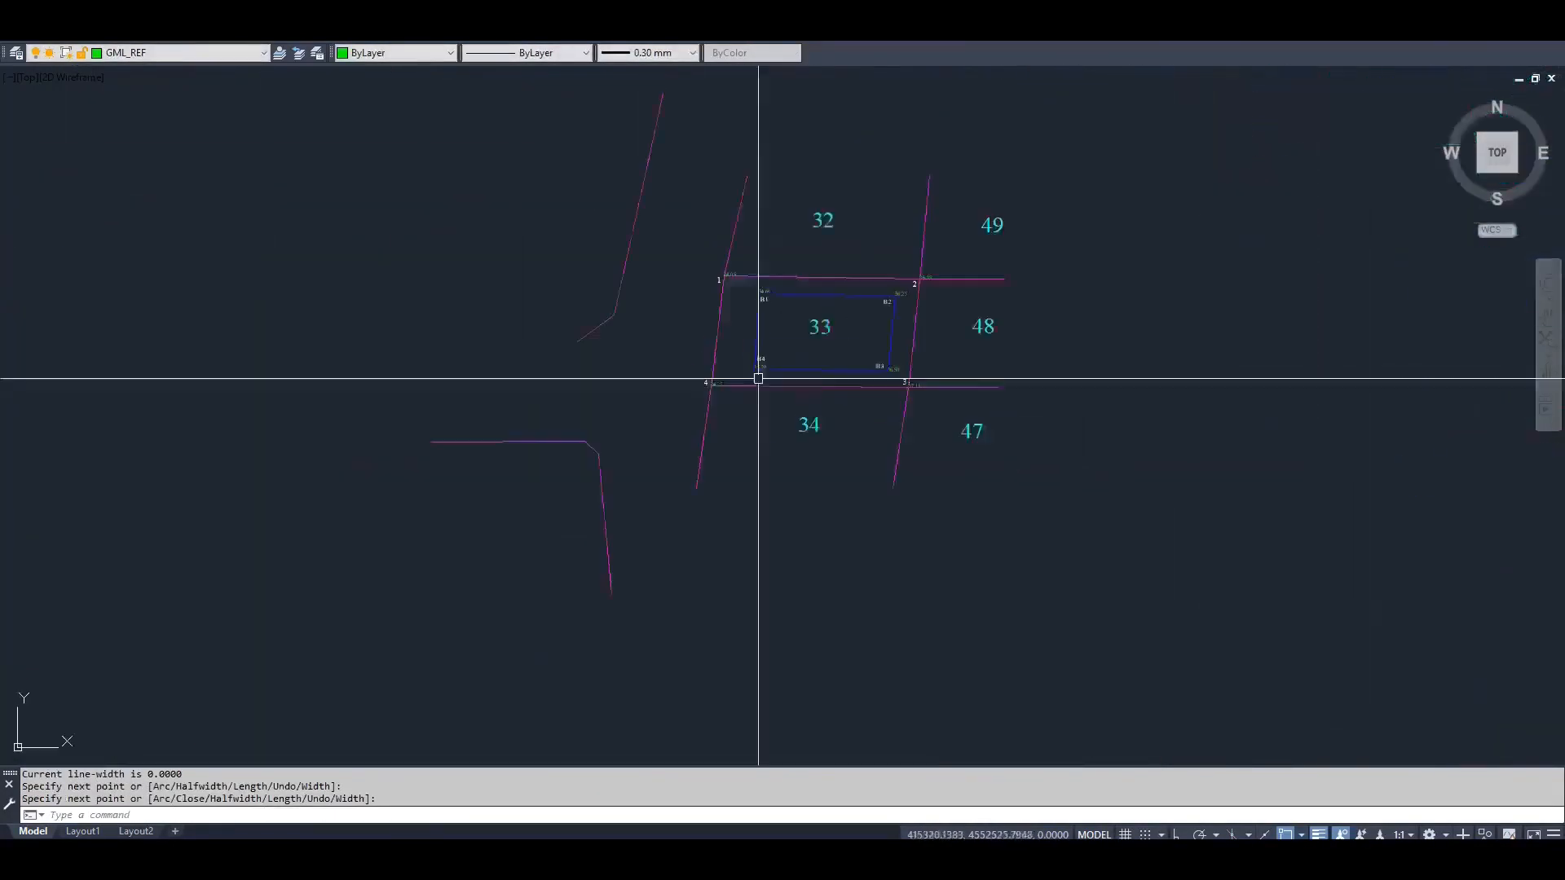
scroll(757, 378, up, 5)
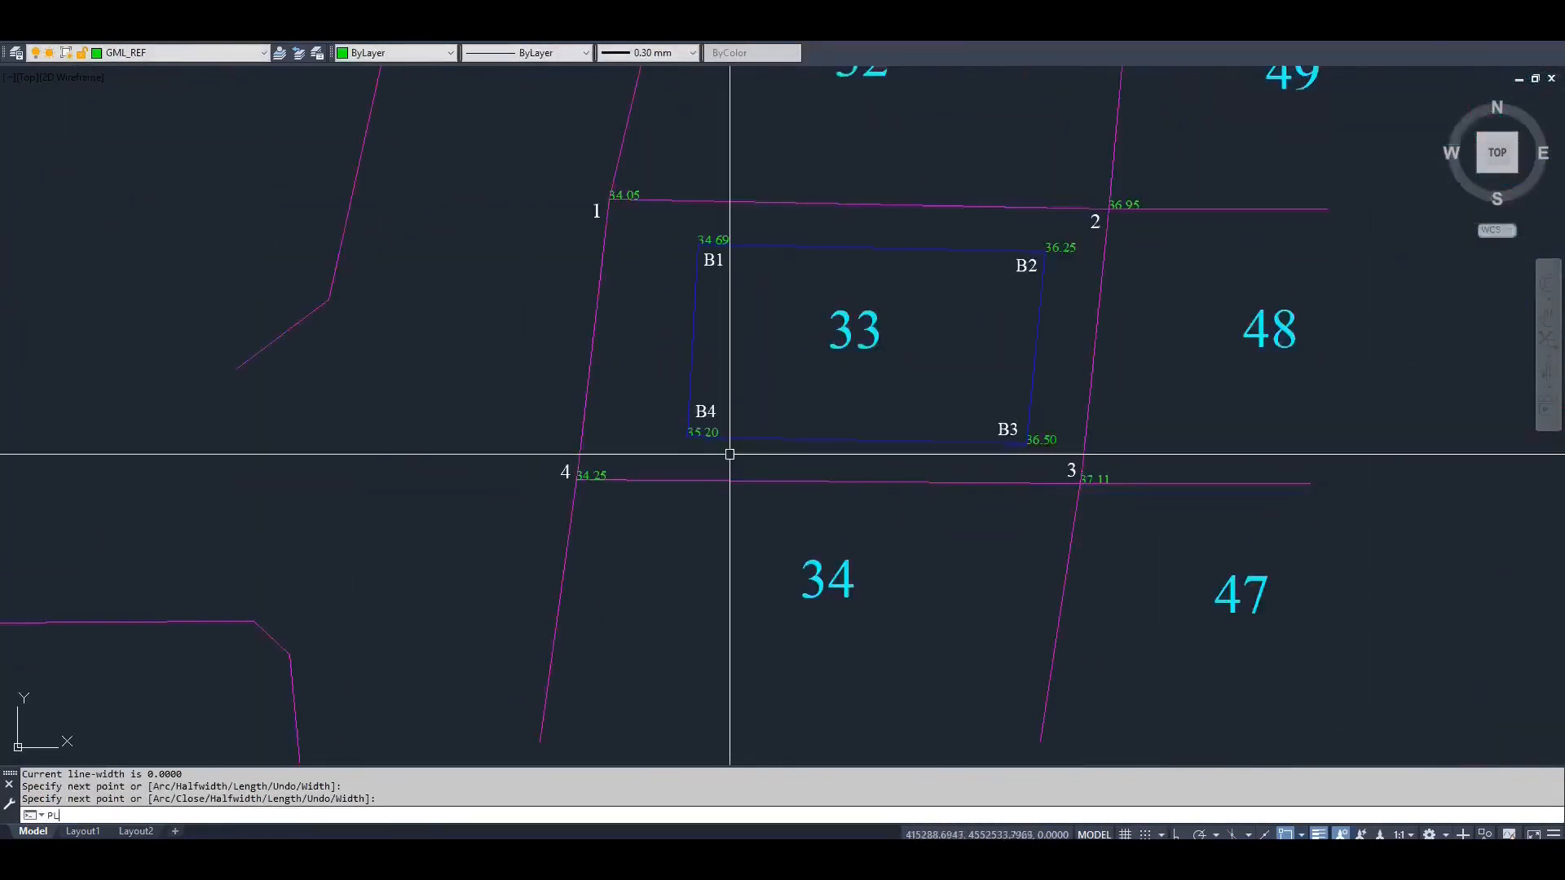
text(pl)
key(Return)
click(687, 436)
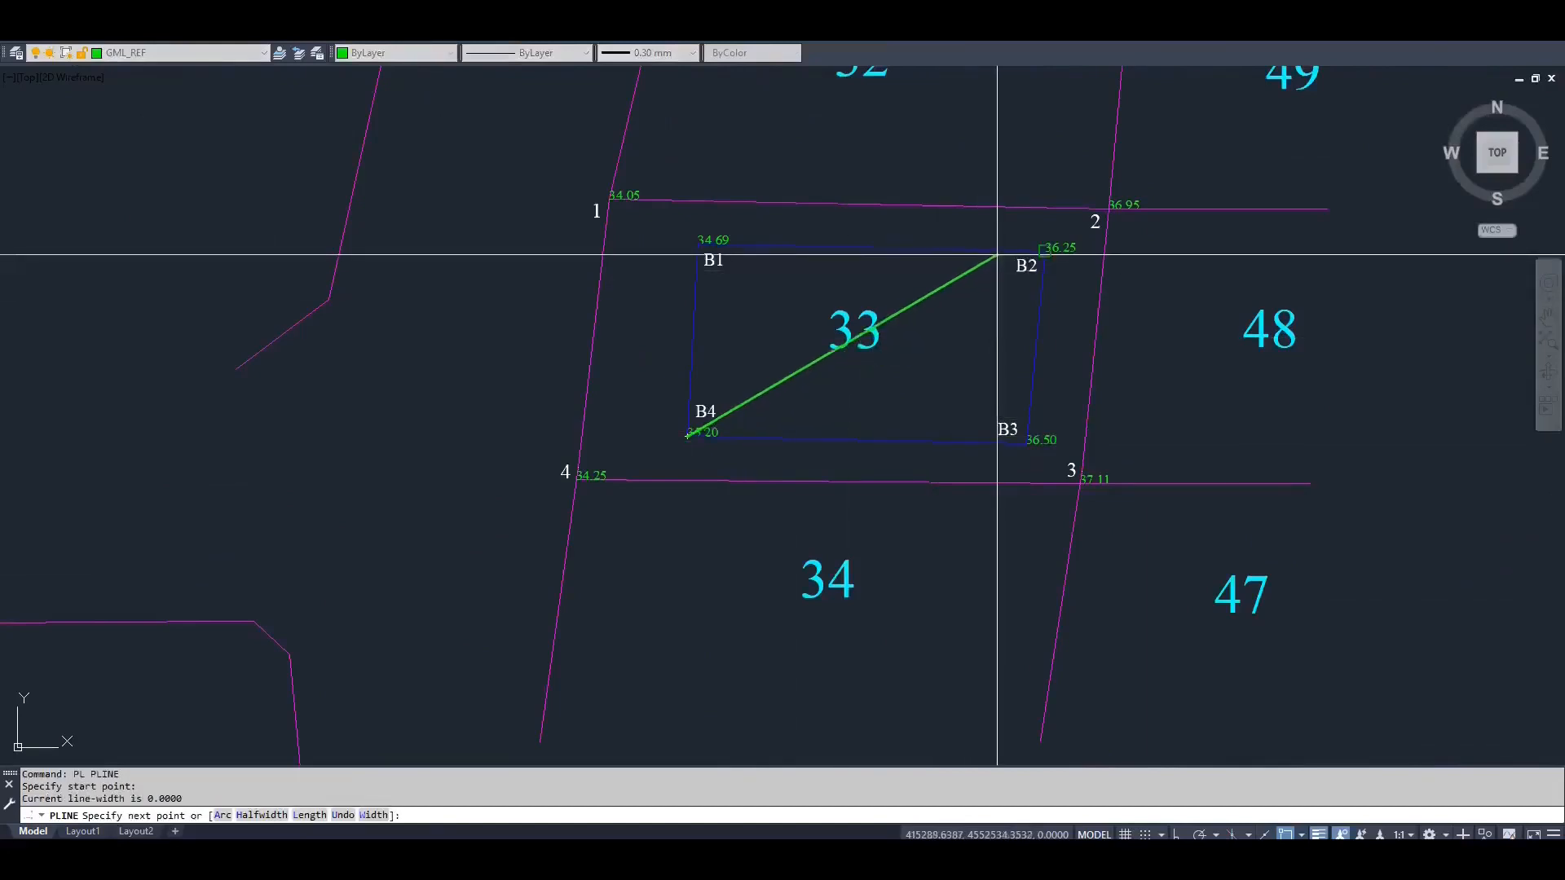
click(1041, 252)
key(Return)
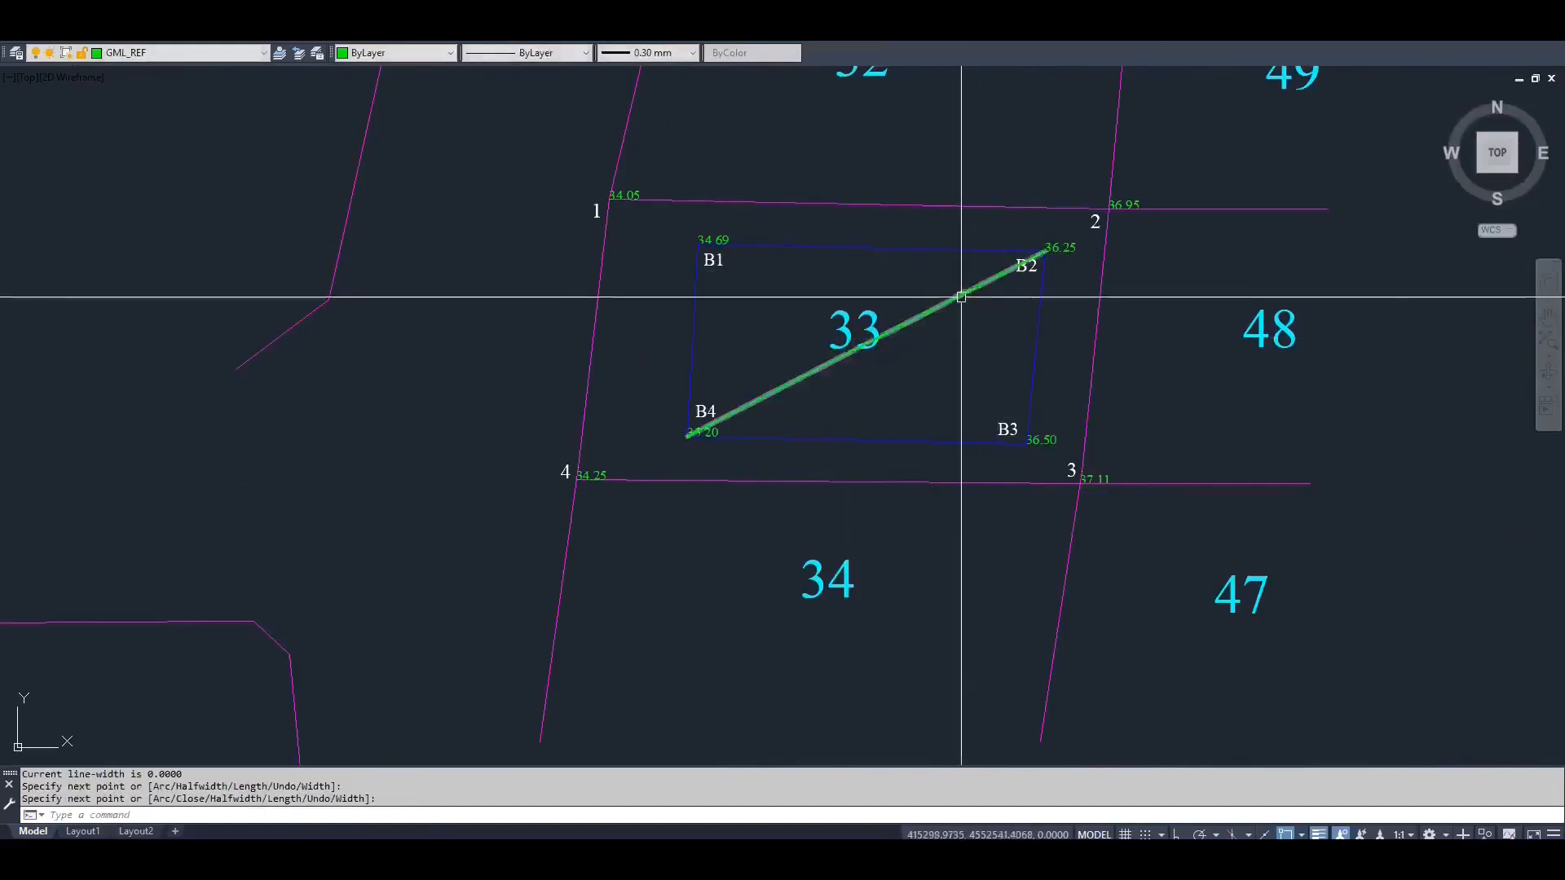
Check the length of the B4–B2 diagonal in its properties
click(958, 294)
key(ctrl+1)
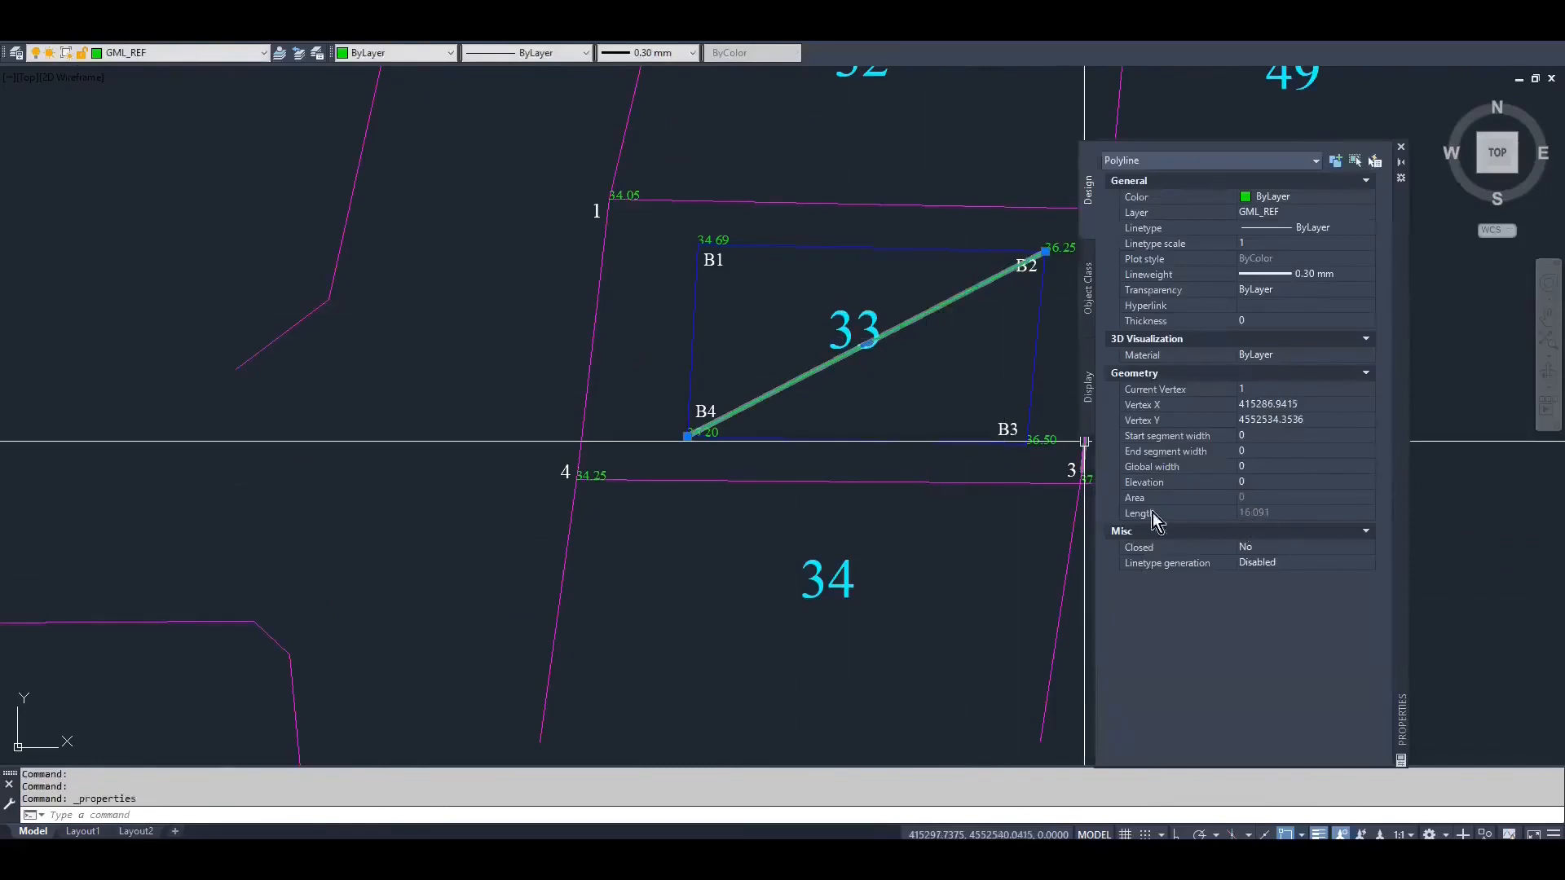
scroll(815, 456, down, 3)
key(Escape)
key(ctrl+1)
Check the length of the basement plan's diagonal polyline in its properties for comparison with the parcel diagonal
scroll(688, 433, down, 15)
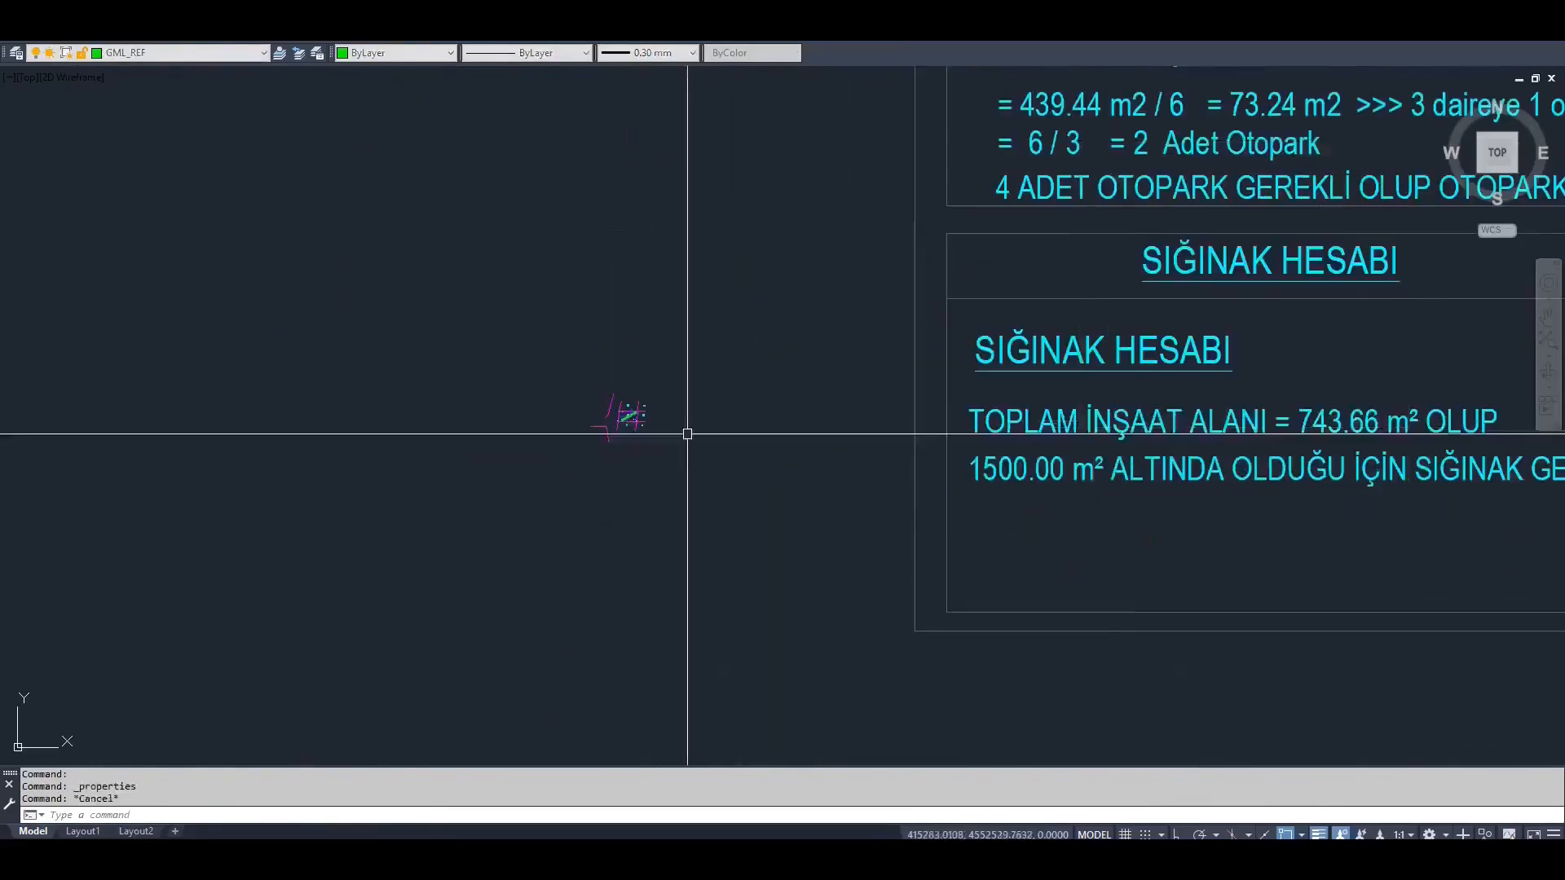
middle_drag(1163, 325, 768, 413)
scroll(849, 397, up, 6)
scroll(829, 373, up, 2)
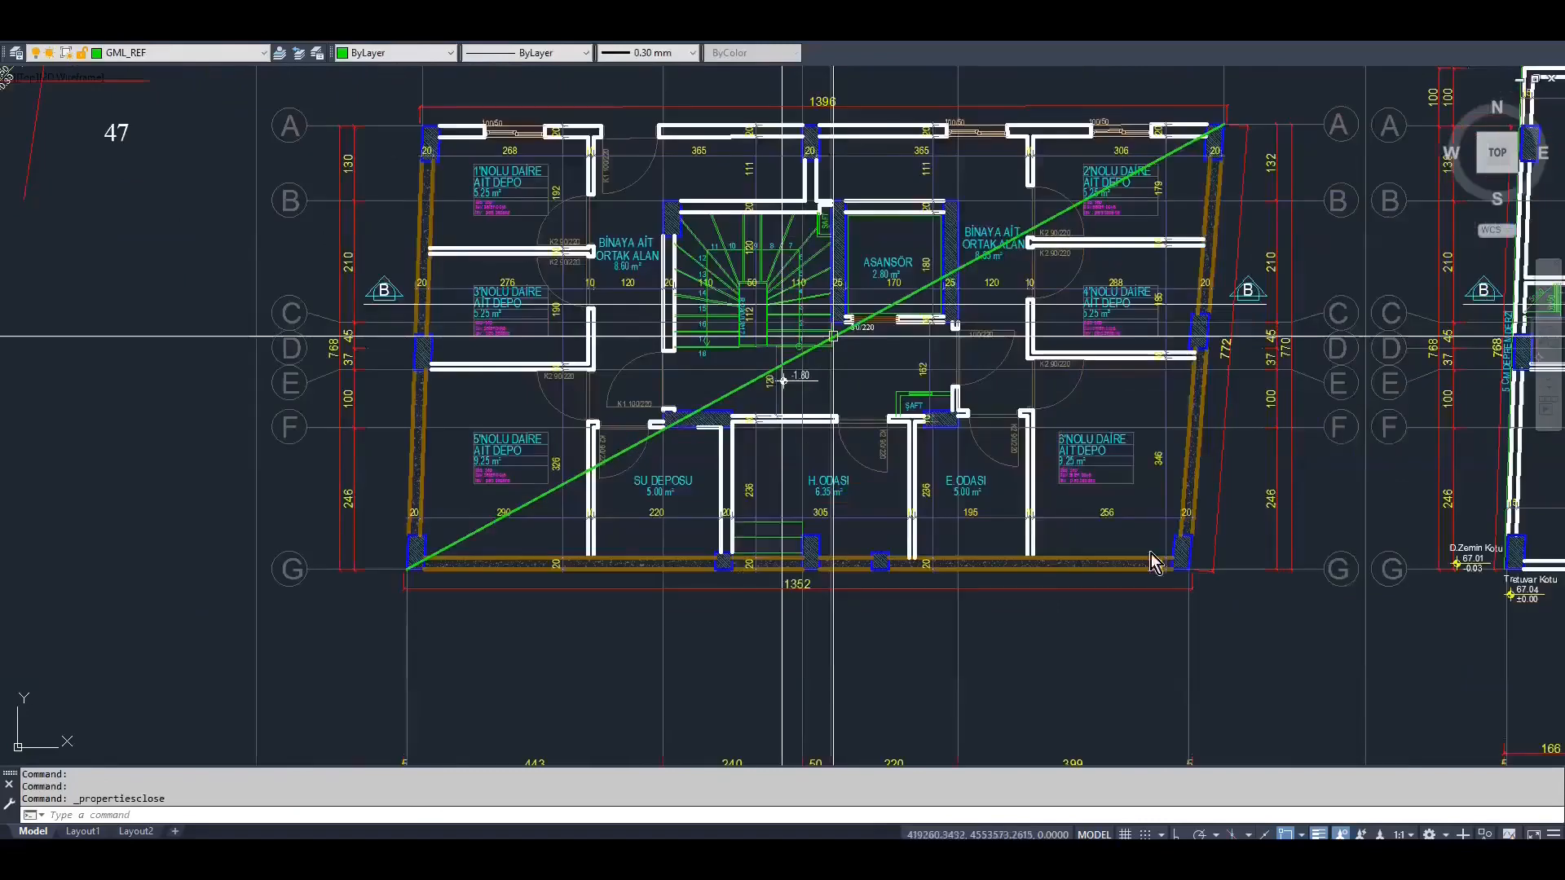
click(832, 337)
key(ctrl+1)
click(1395, 157)
key(Escape)
Copy the basement diagonal from its axis 1/G corner to the matching corner of the ground, two upper and attic floor plans
scroll(486, 367, down, 2)
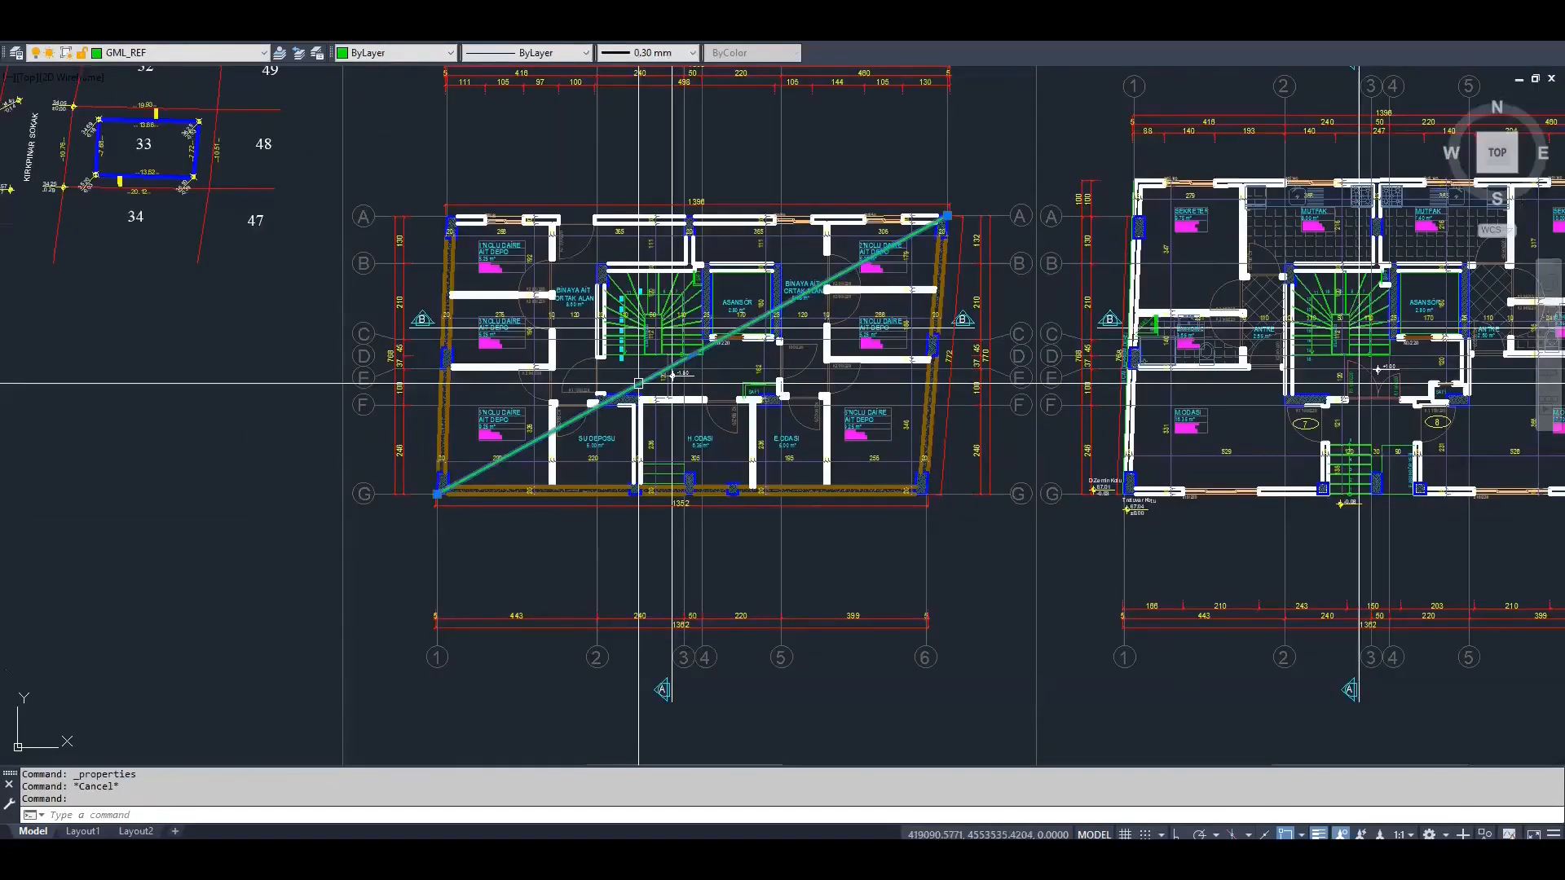
text(CO)
key(Return)
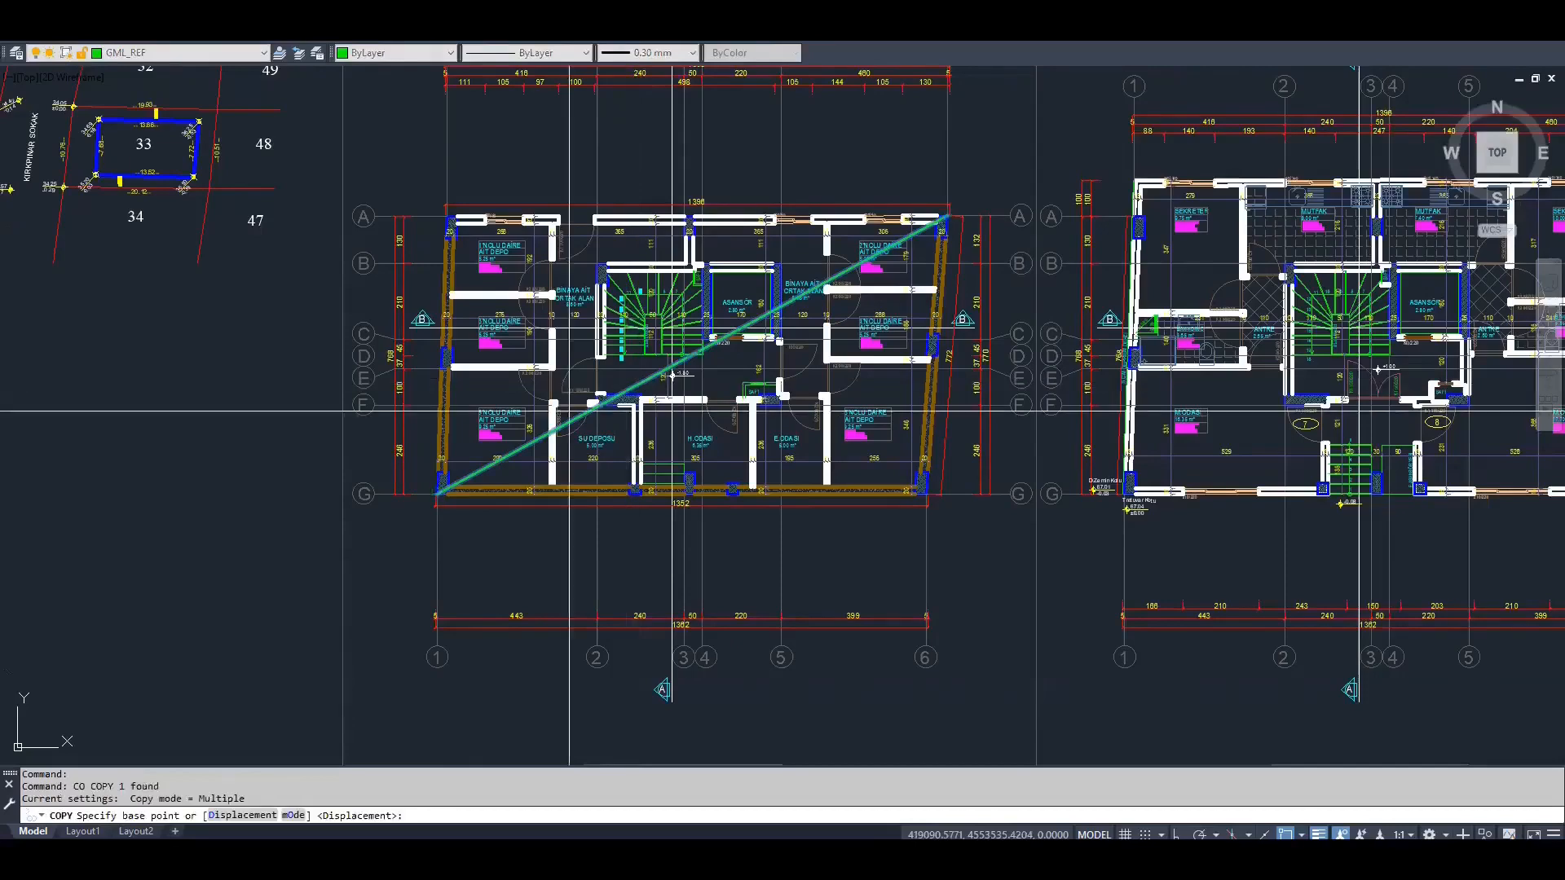
scroll(673, 375, up, 2)
scroll(449, 492, up, 4)
middle_drag(451, 500, 617, 363)
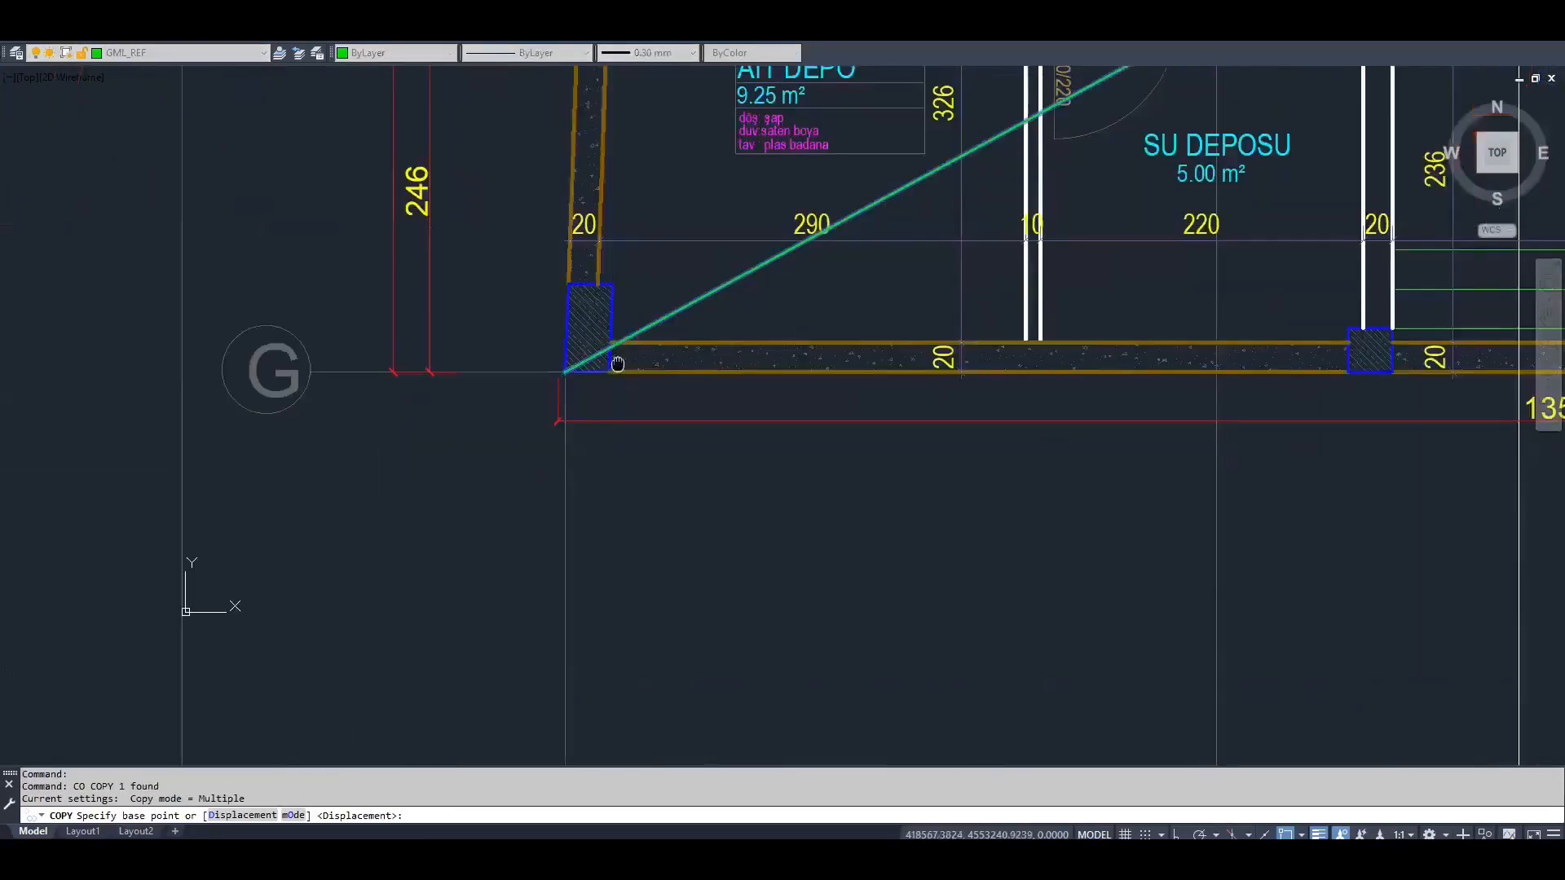
scroll(614, 365, down, 2)
middle_drag(645, 446, 613, 334)
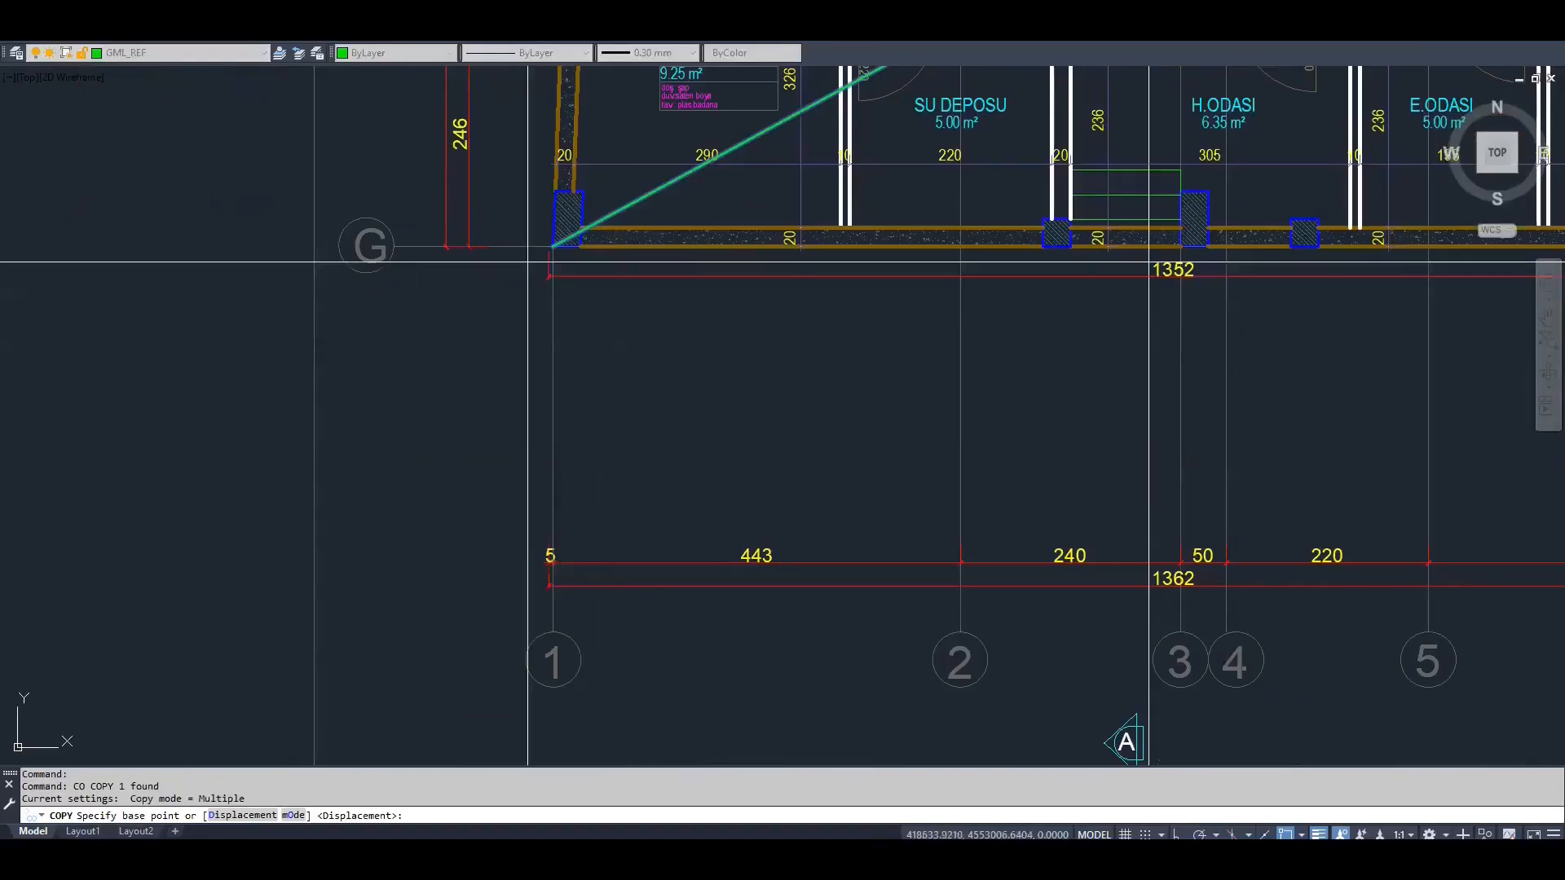
scroll(552, 234, up, 2)
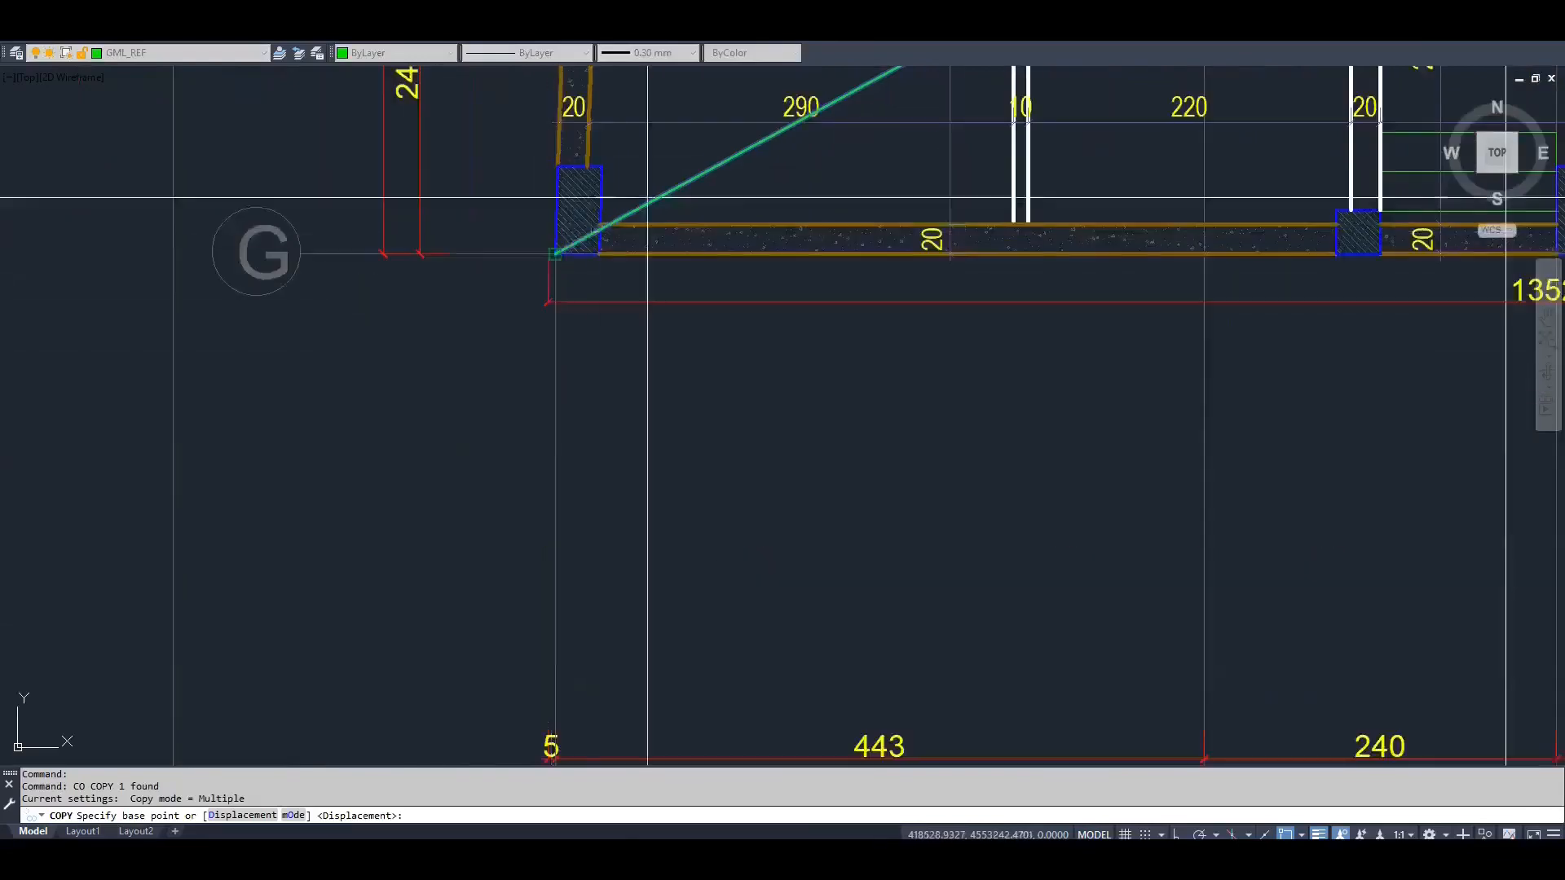
click(554, 255)
scroll(556, 269, down, 7)
scroll(973, 302, up, 5)
click(1021, 404)
scroll(1019, 367, down, 6)
scroll(1272, 349, up, 4)
click(1157, 346)
middle_drag(1427, 350, 652, 338)
click(997, 350)
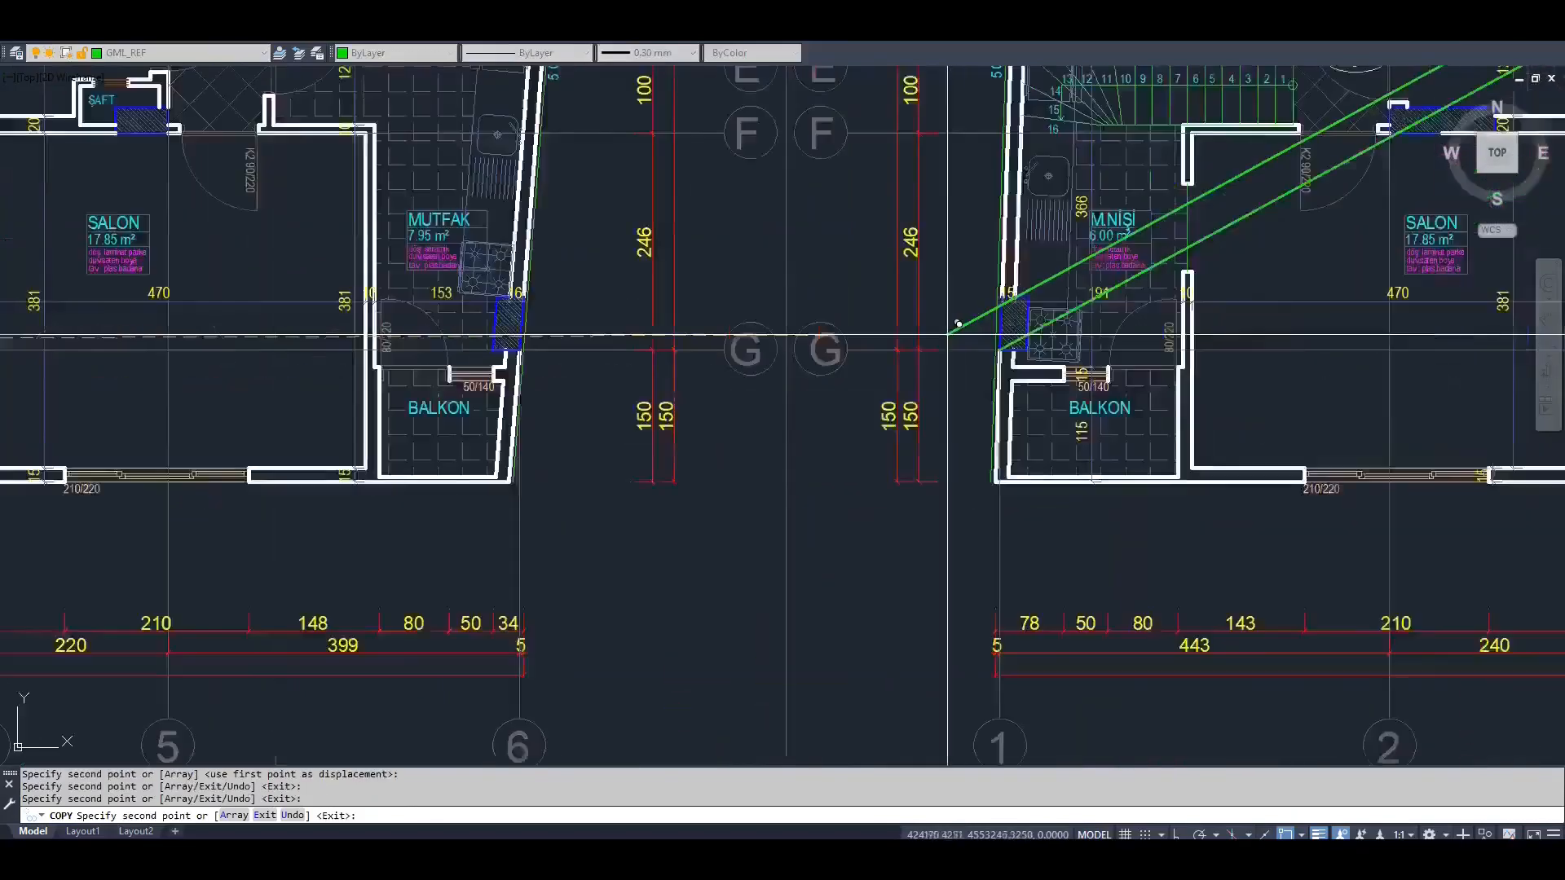
scroll(1019, 334, down, 5)
scroll(1141, 323, up, 5)
click(1030, 433)
key(Return)
Change the basement plan's title text to "KAT_-1: 0.30 / -1.80"
scroll(1011, 372, down, 9)
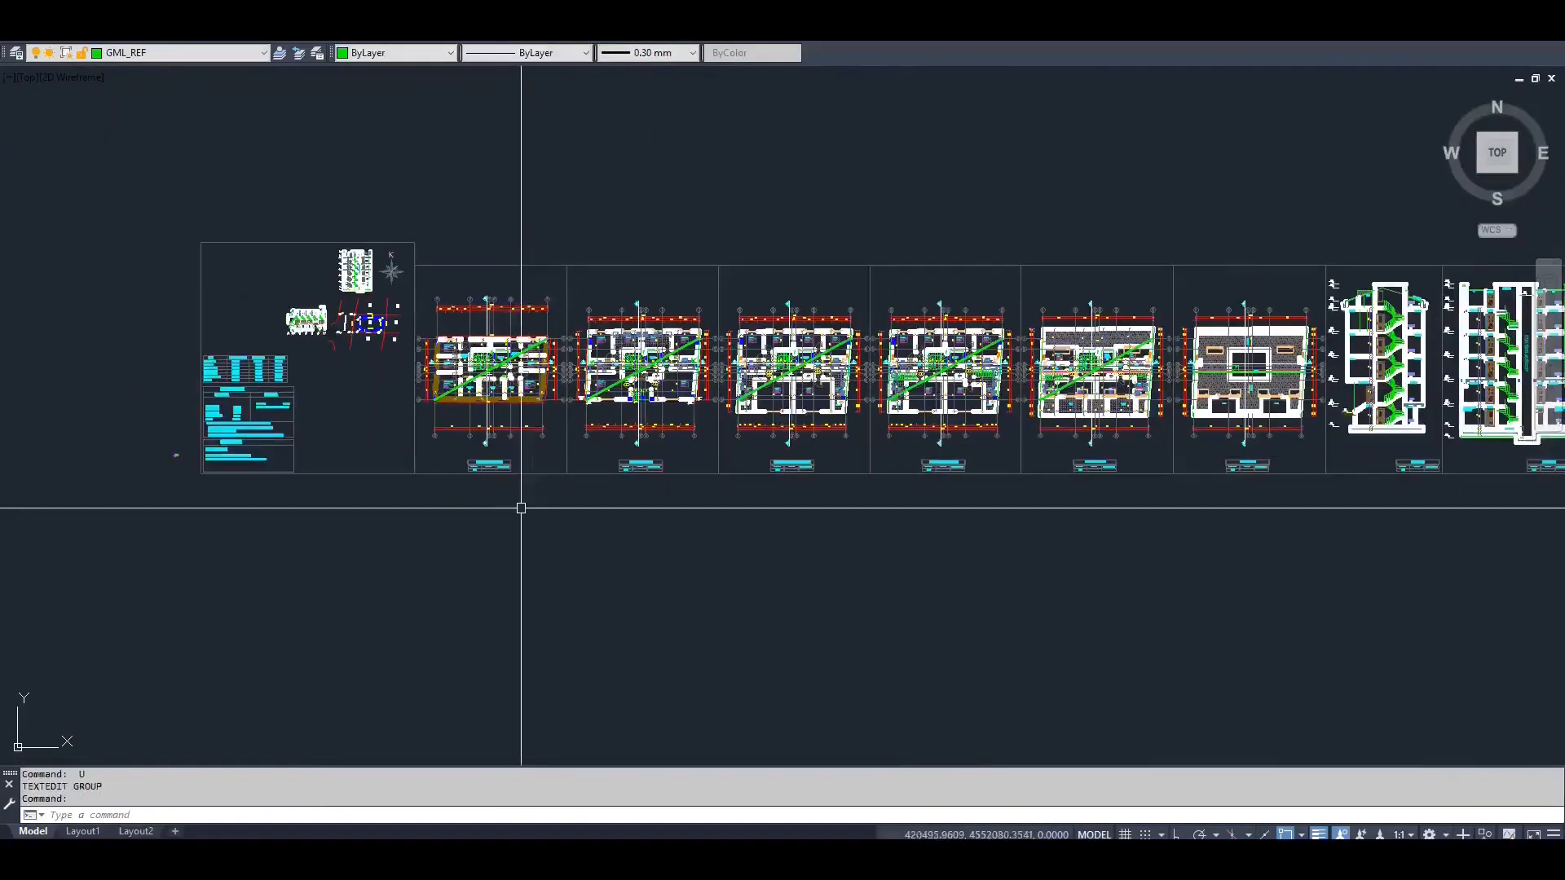
scroll(492, 488, up, 2)
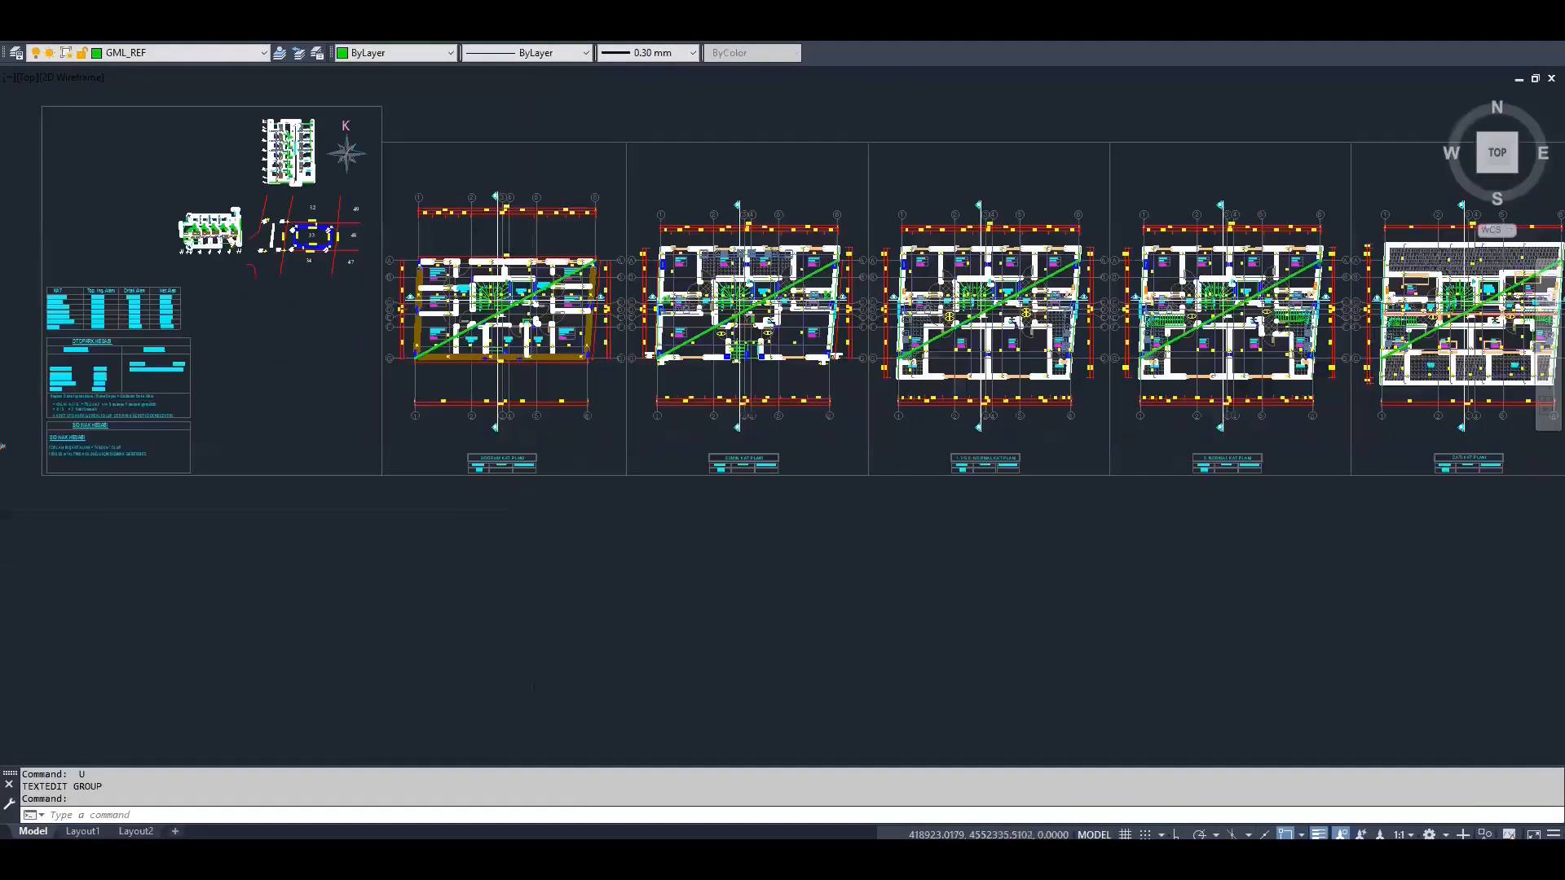
scroll(496, 461, up, 10)
double_click(603, 485)
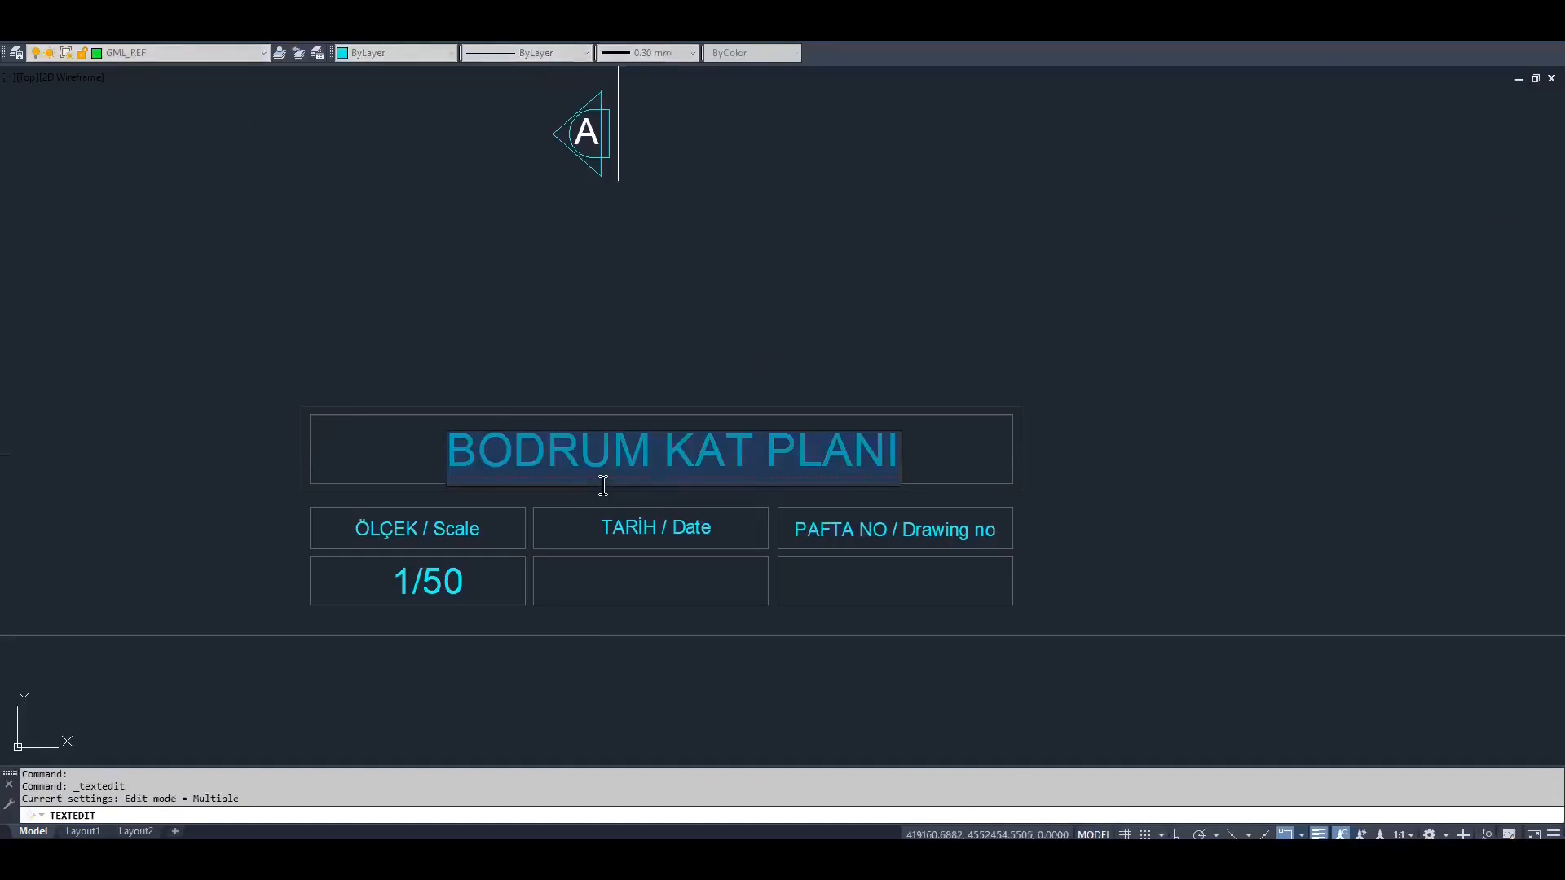
text(KAT_-1: 0.30 / -1.80)
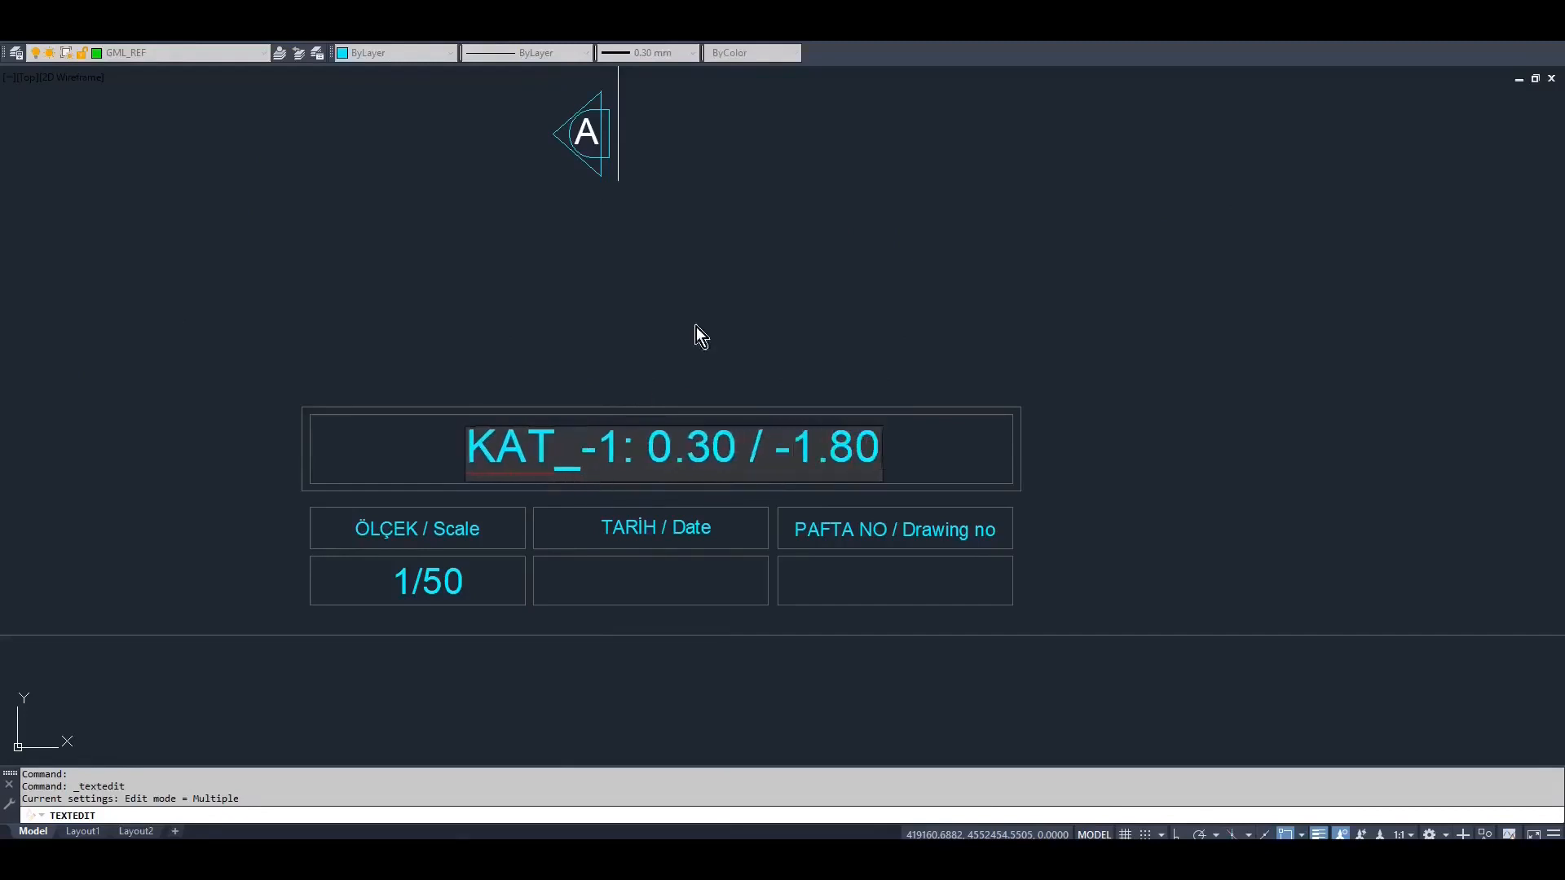
click(696, 326)
Change the ground floor plan's title text to "KAT_0: 0,30/ 1"
scroll(659, 431, down, 4)
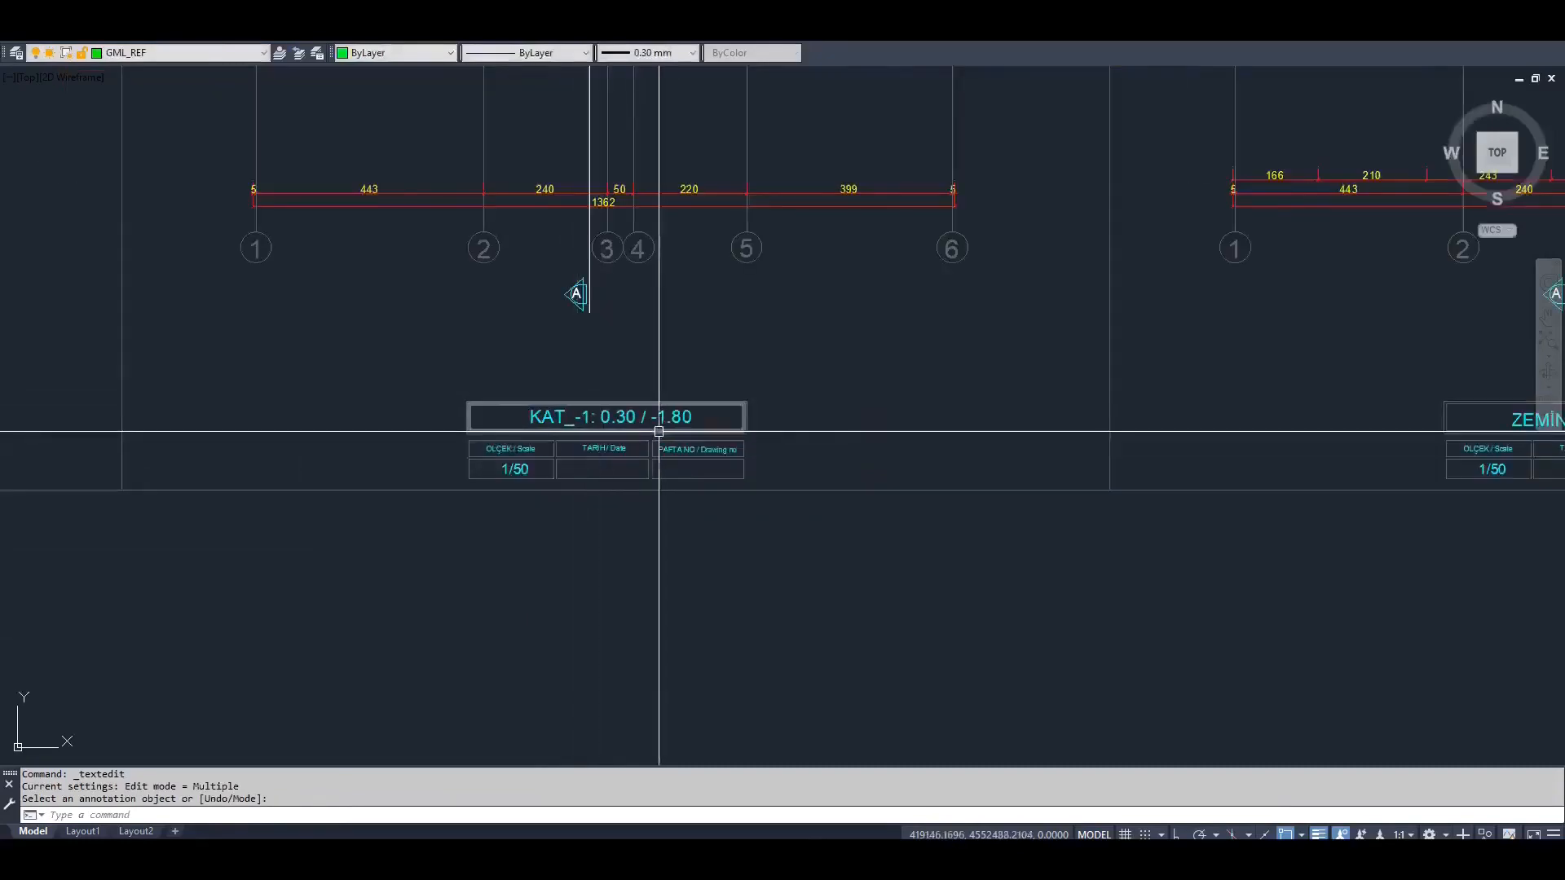
scroll(659, 431, down, 5)
middle_drag(1156, 400, 889, 438)
scroll(889, 439, up, 1)
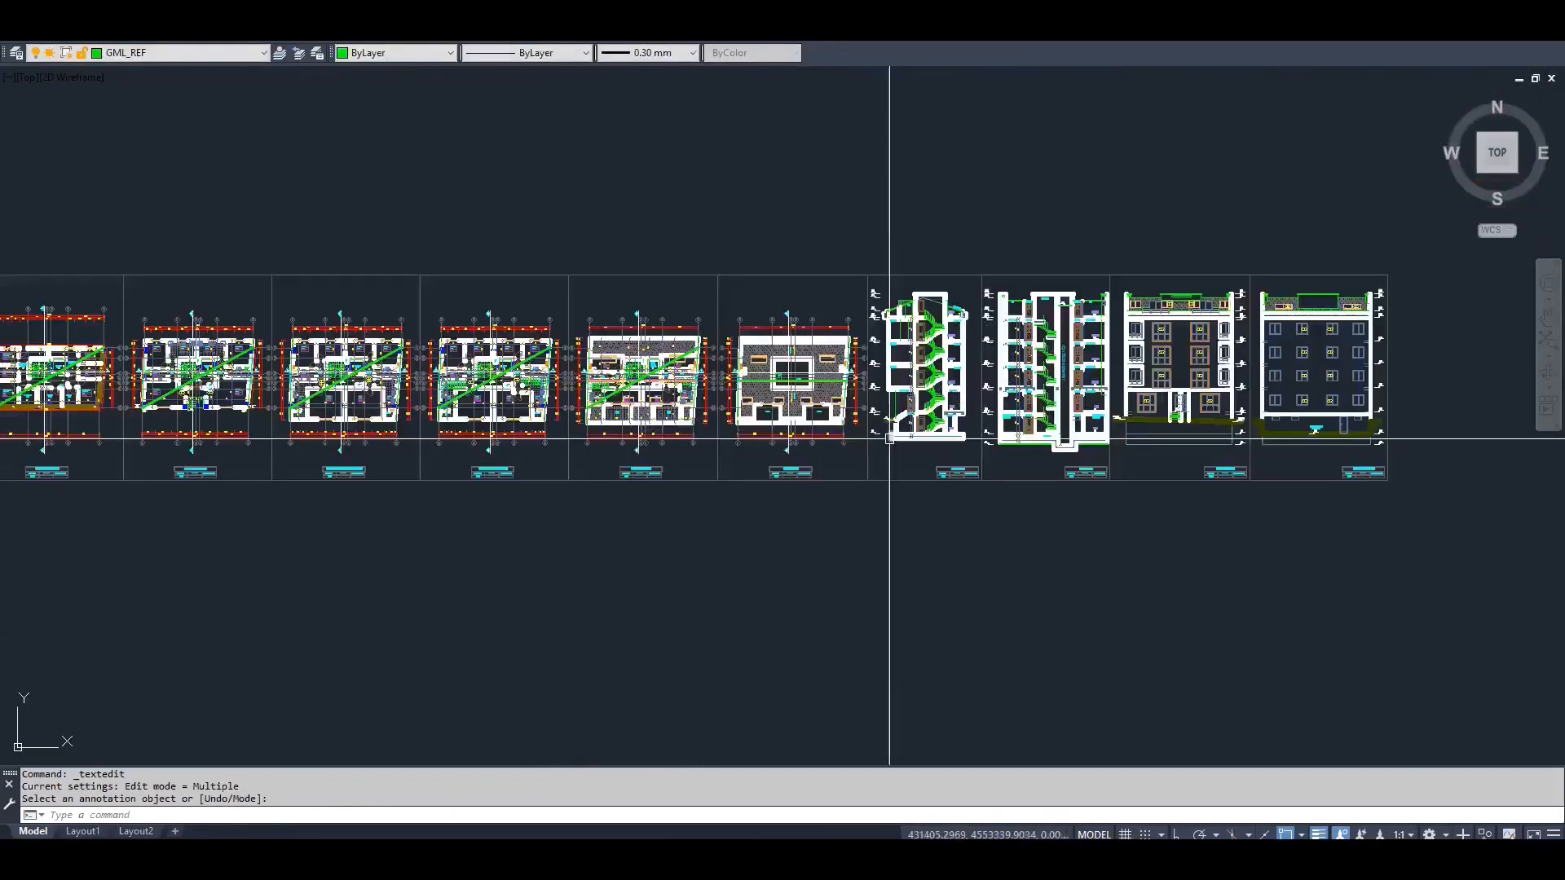
scroll(890, 439, up, 4)
scroll(1066, 413, down, 4)
middle_drag(1069, 414, 1448, 397)
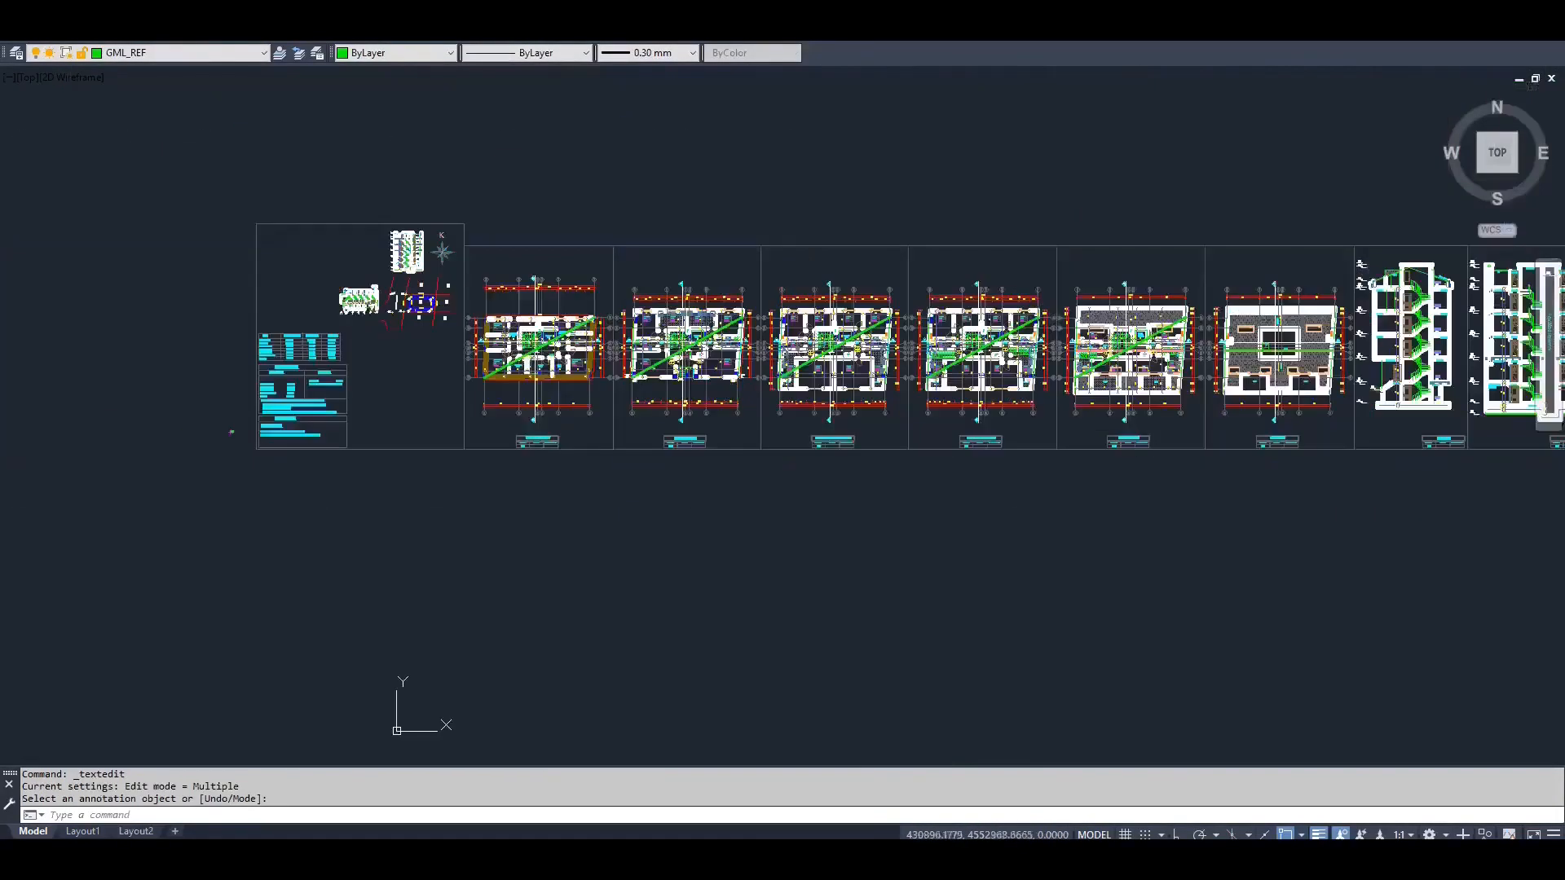
scroll(534, 443, up, 8)
middle_drag(639, 447, 432, 447)
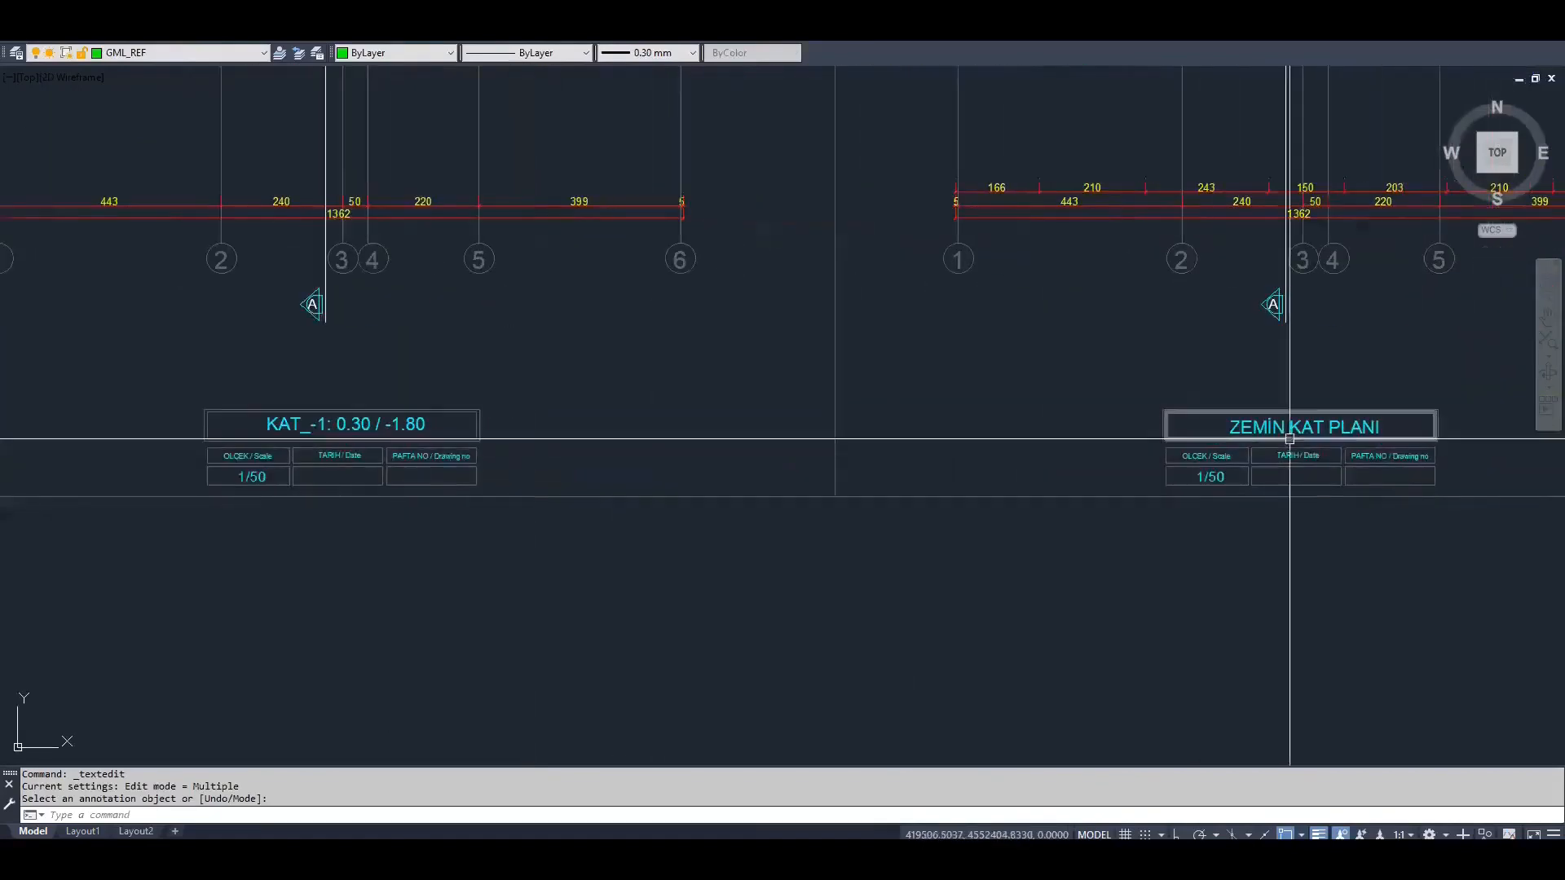
middle_drag(1135, 452, 983, 454)
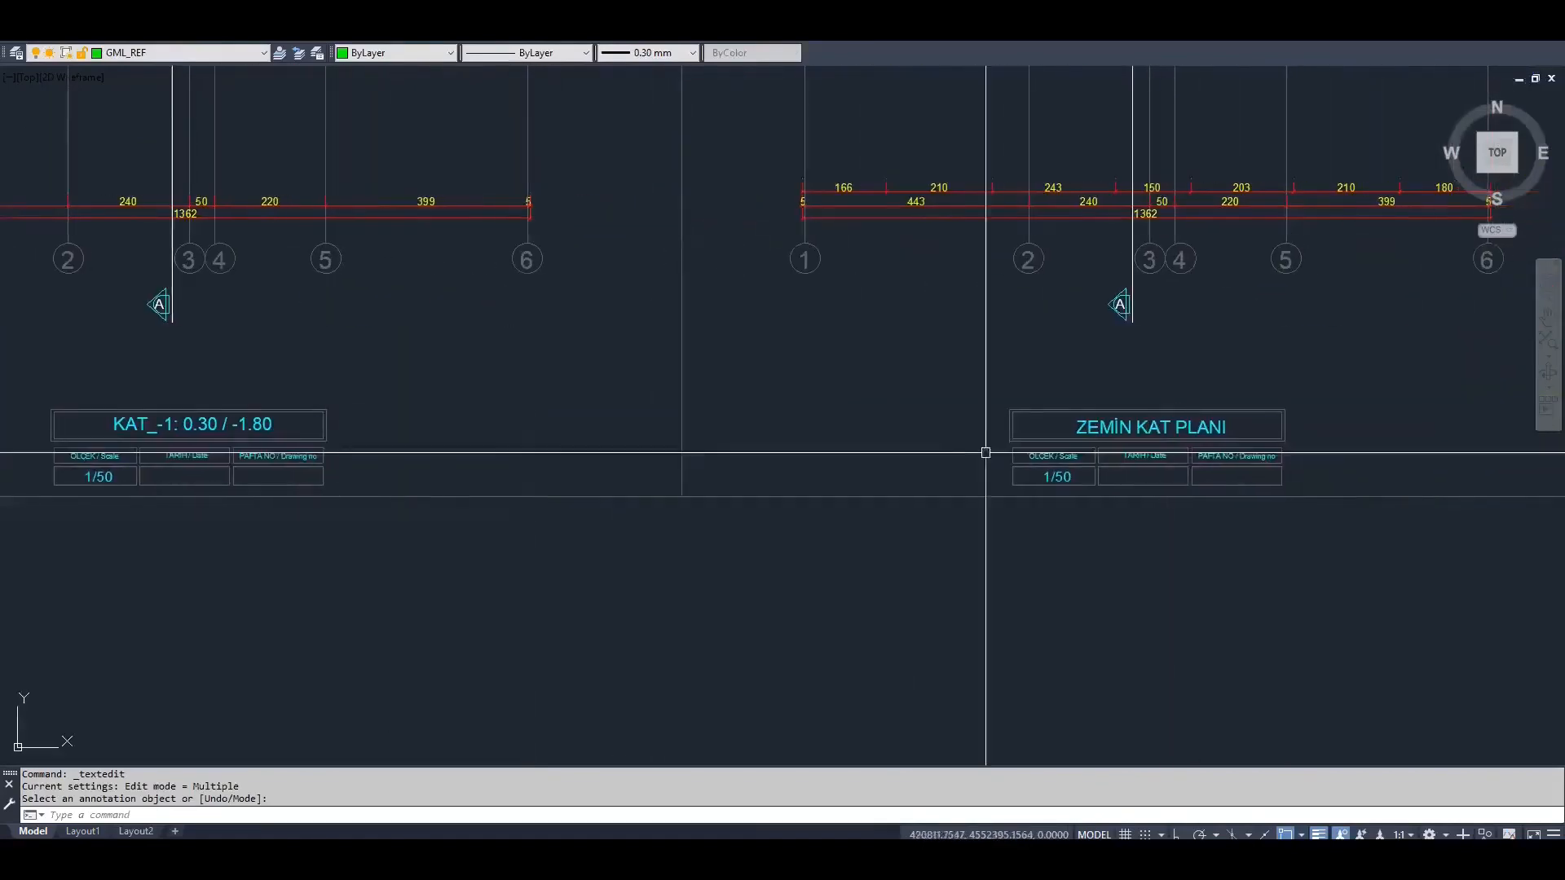
click(1124, 426)
text(KAT_0: 0,30/ 1)
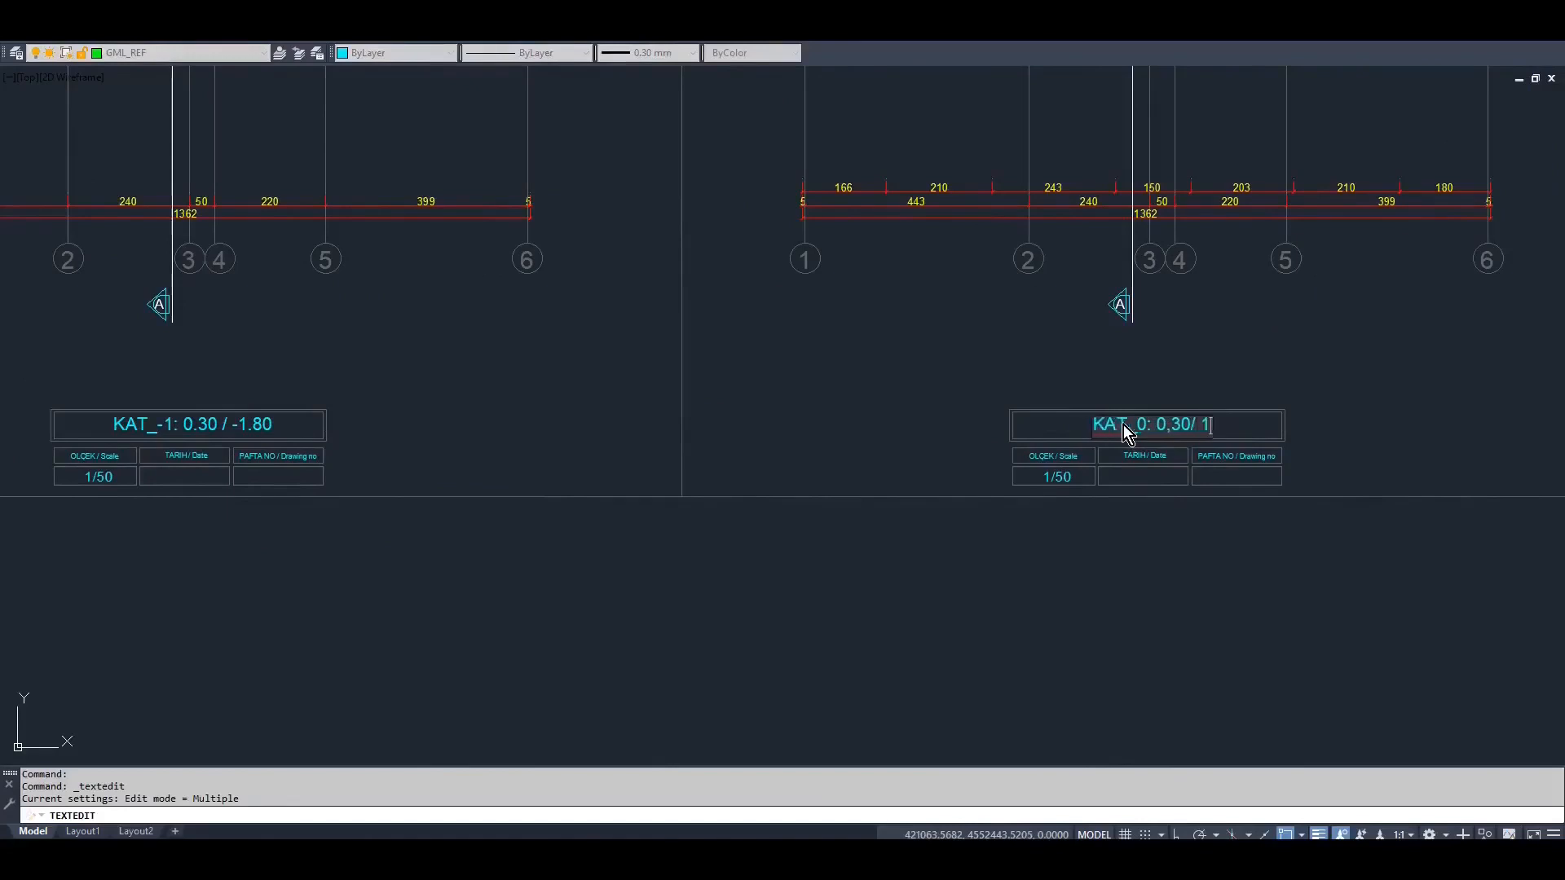
key(Return)
key(Return)
Move the KAT_-1 and KAT_0 title texts to the GML_REF layer
scroll(683, 399, down, 2)
middle_drag(683, 399, 784, 382)
scroll(603, 371, up, 2)
key(Escape)
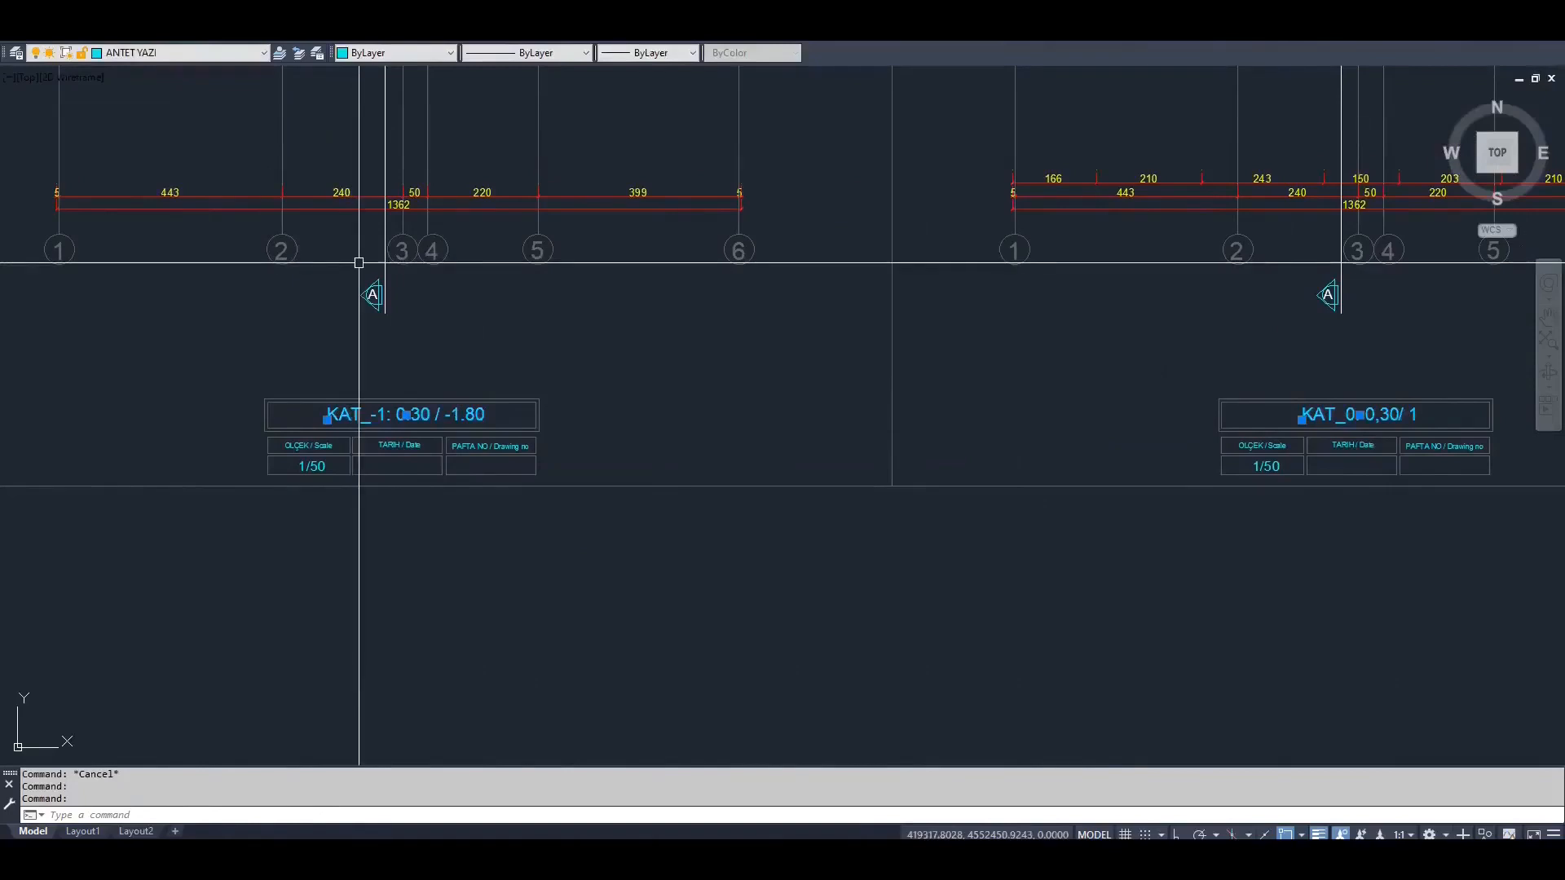
key(Escape)
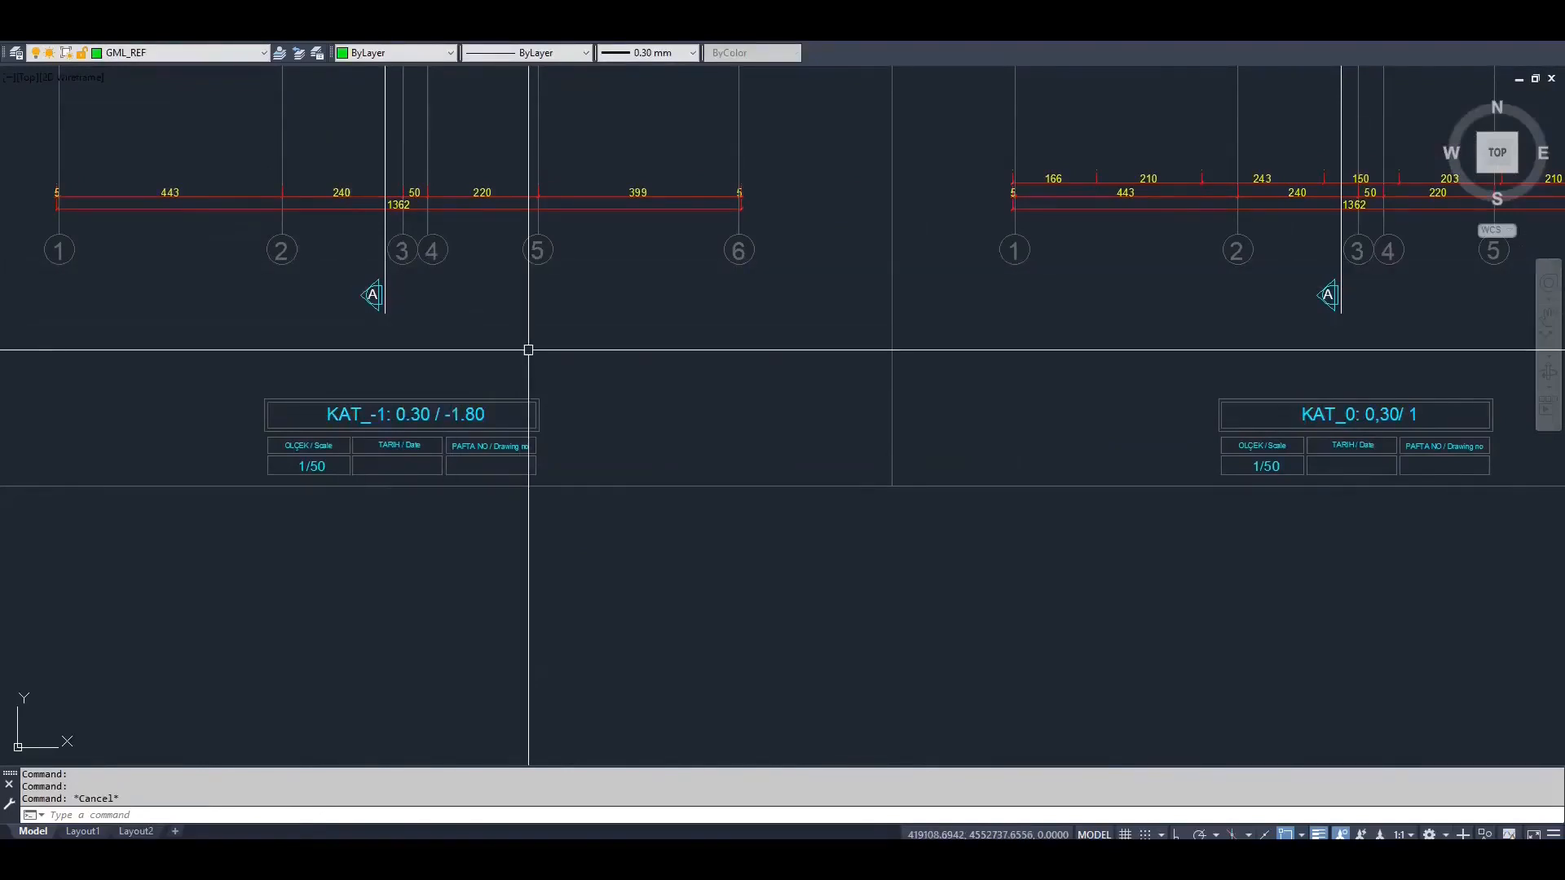
click(461, 414)
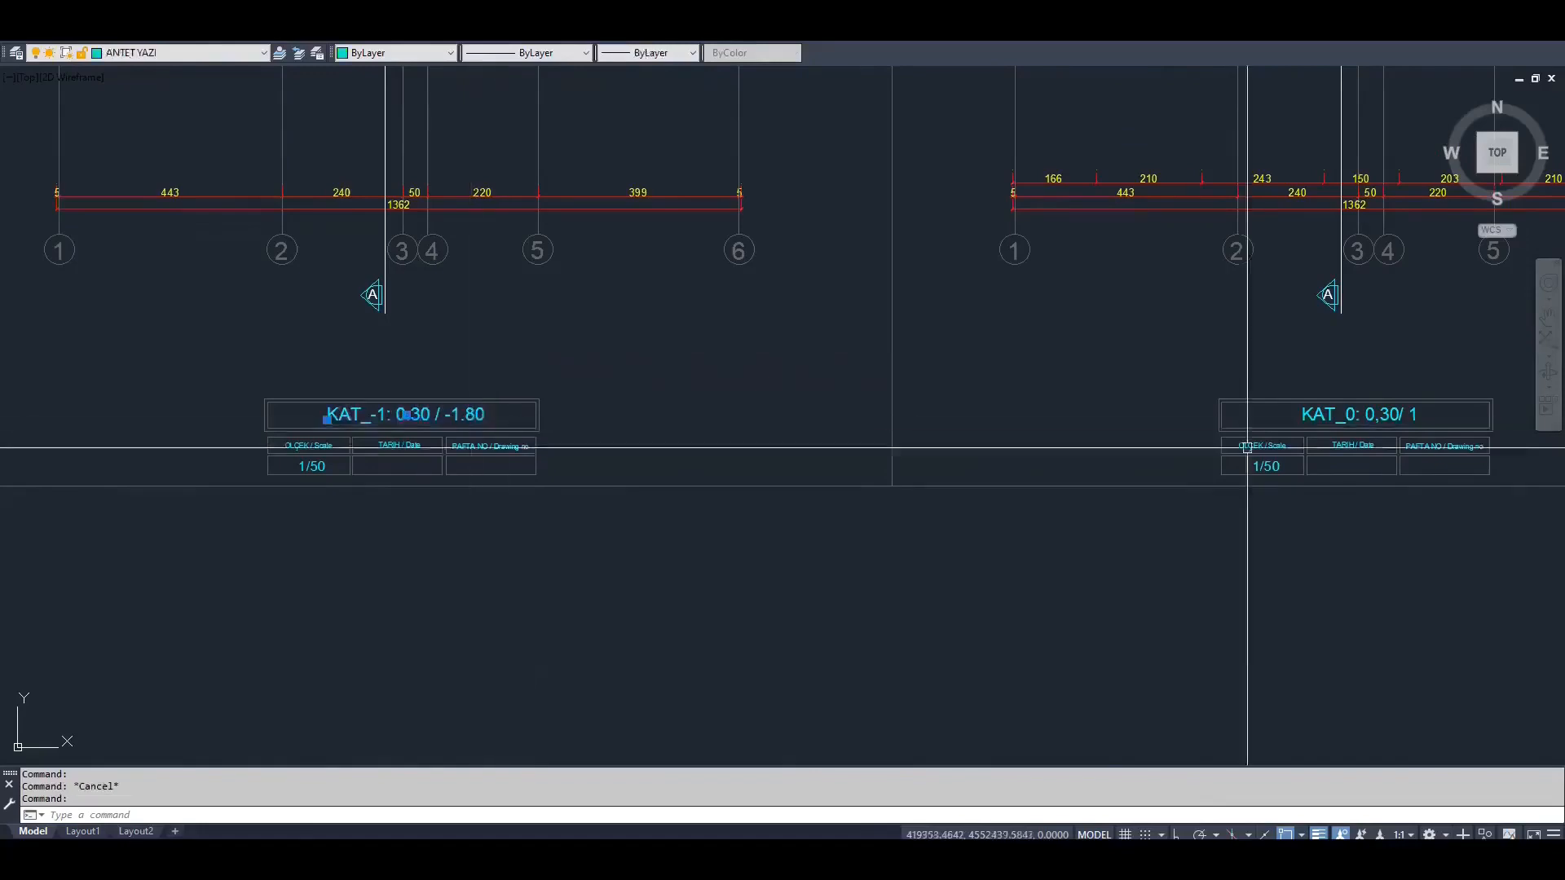
click(1322, 414)
click(203, 53)
key(g)
click(182, 97)
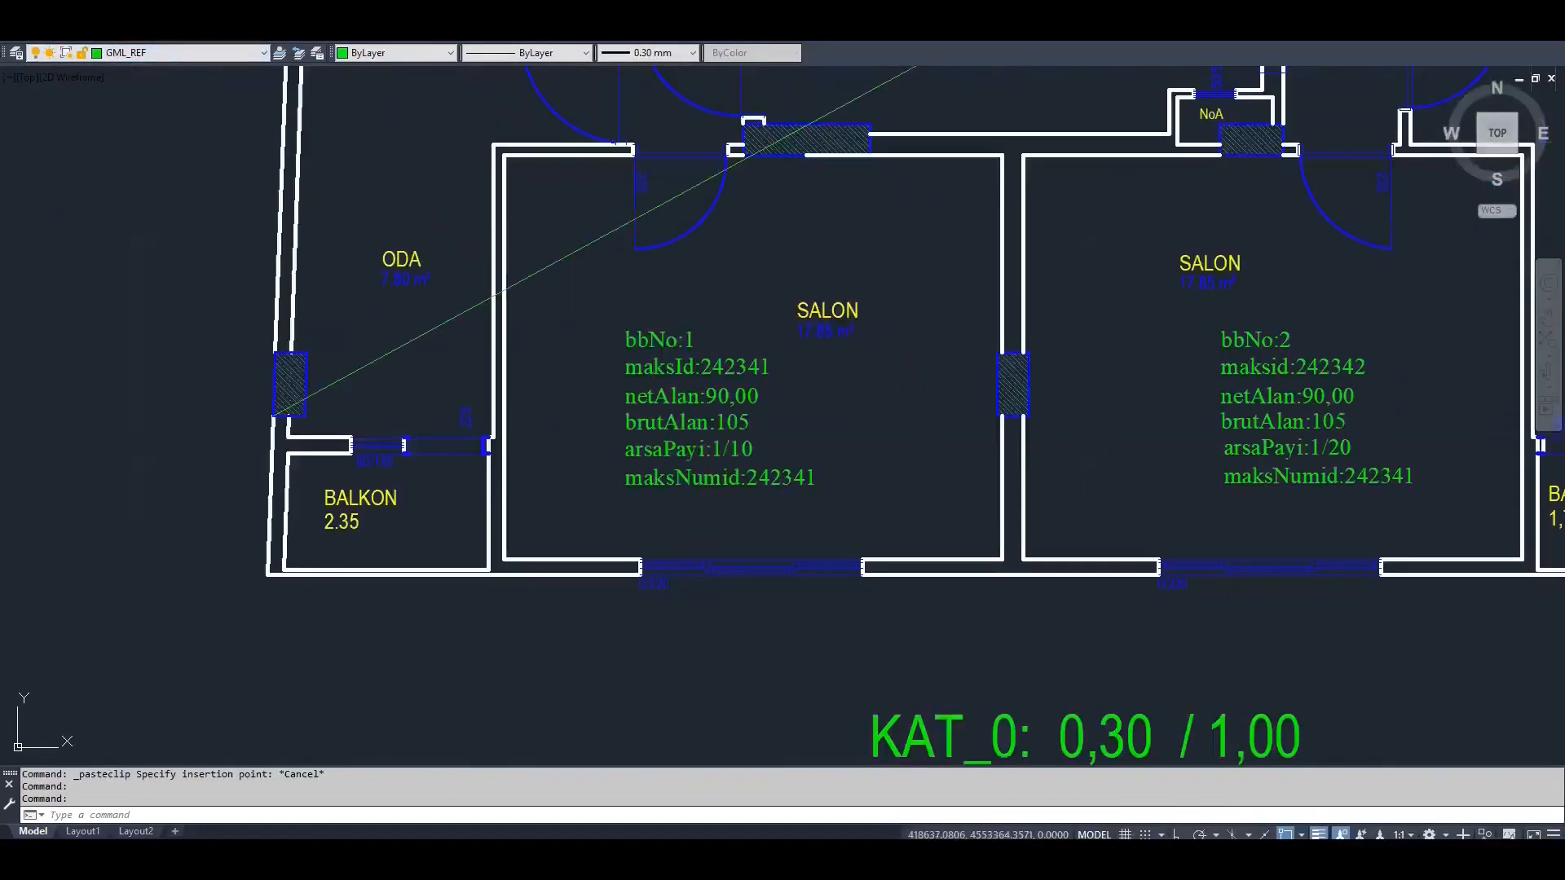
Copy the six attribute texts of unit bbNo:1 from the sample drawing with a base point
click(823, 493)
click(570, 326)
right_click(565, 335)
click(889, 424)
click(673, 380)
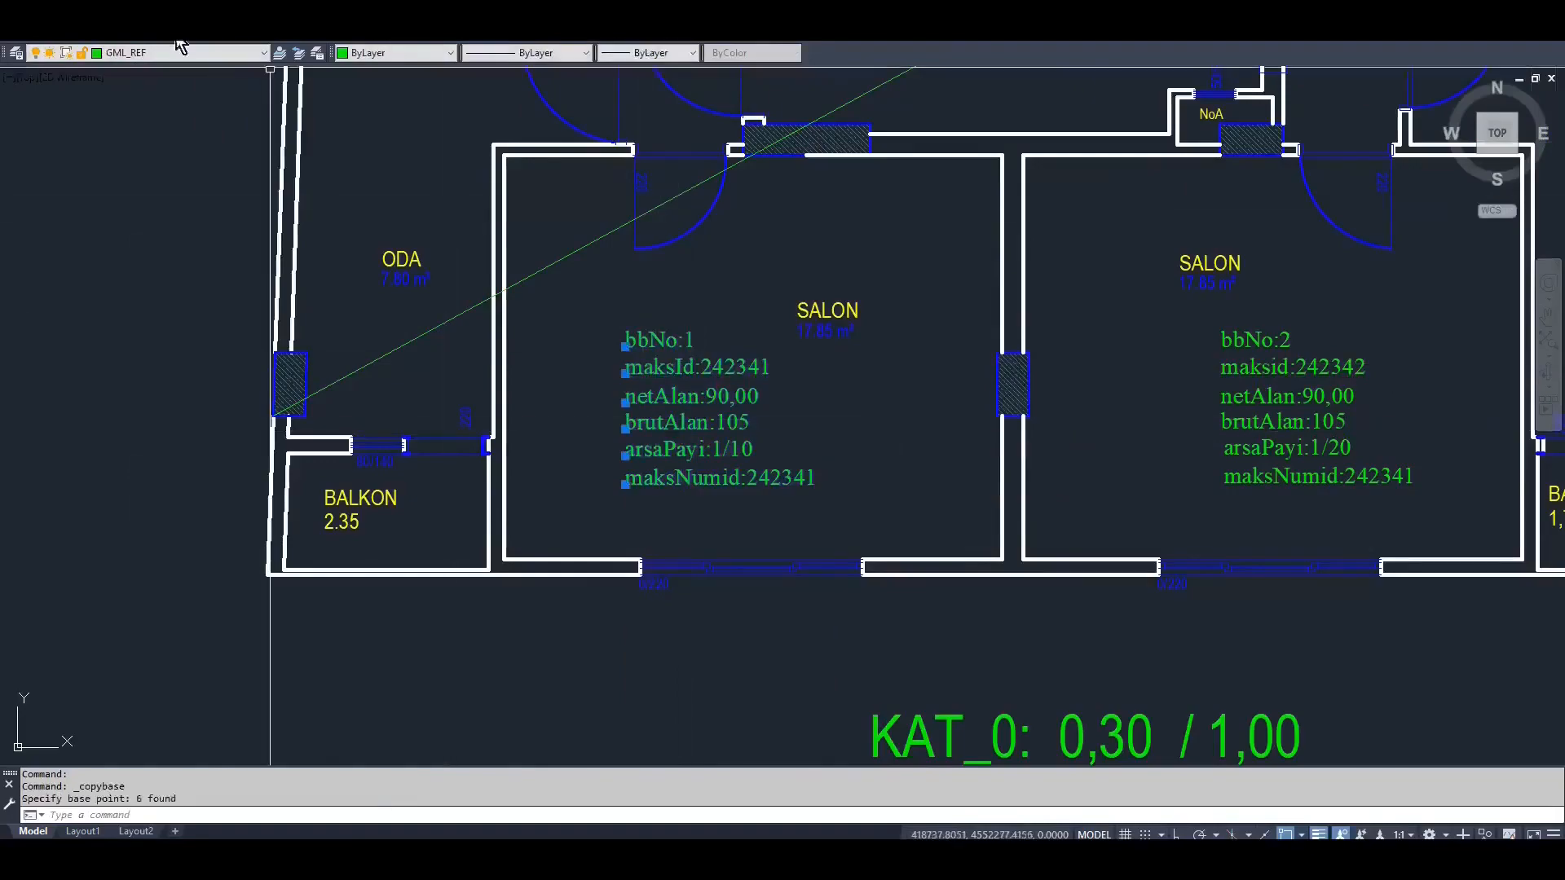
Paste the six copied unit attribute texts into both units of the ground floor plan in the project drawing
click(180, 40)
middle_drag(718, 329, 714, 493)
key(ctrl+v)
middle_drag(652, 312, 631, 407)
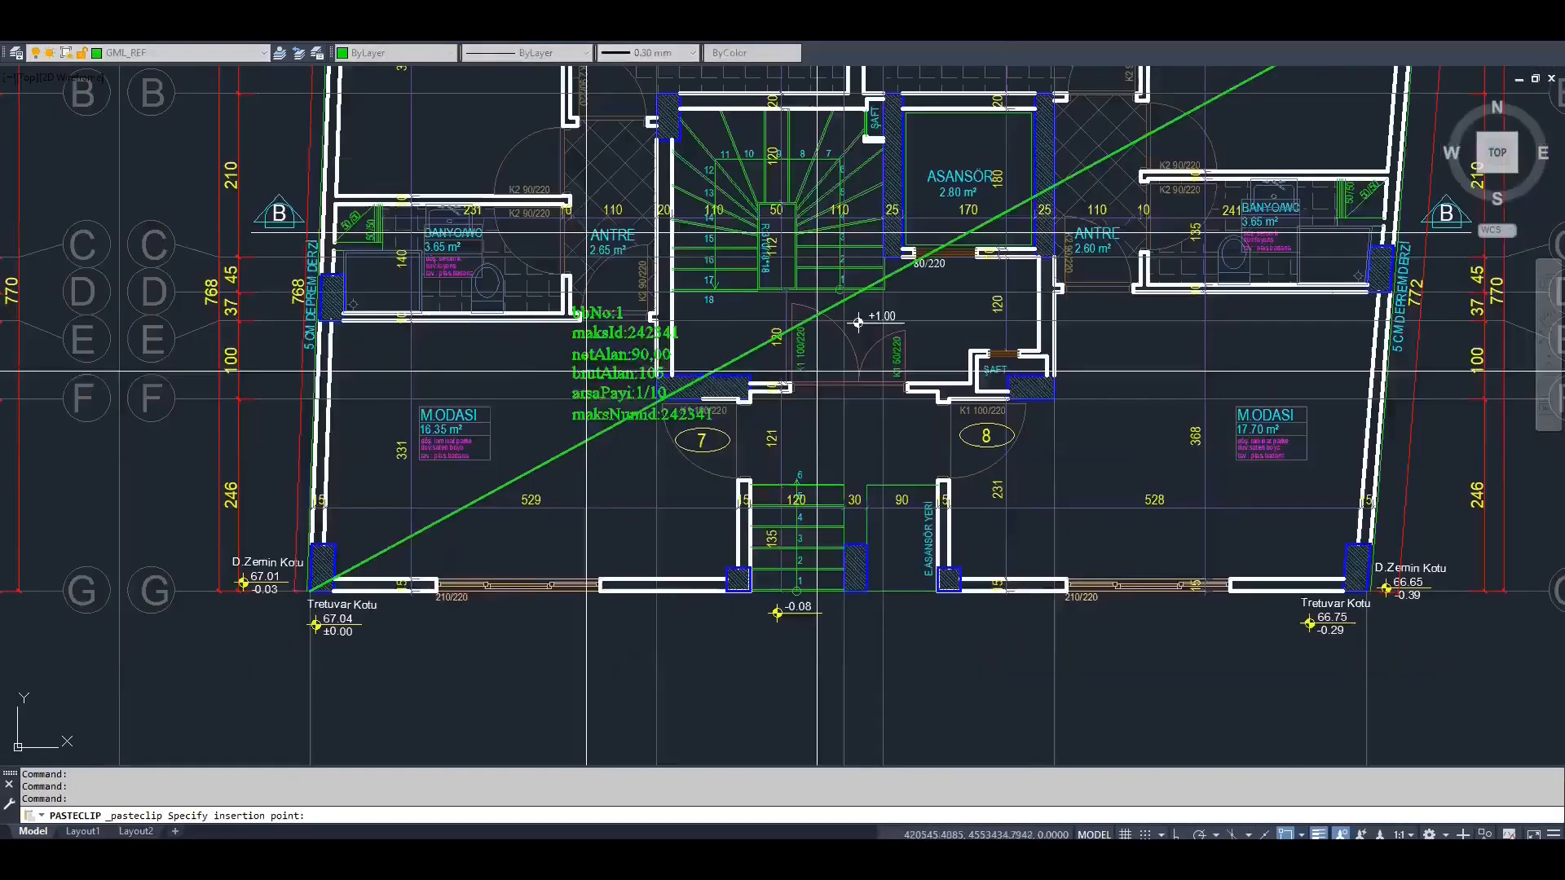
click(1206, 302)
scroll(1206, 342, down, 3)
middle_drag(1538, 446, 1196, 446)
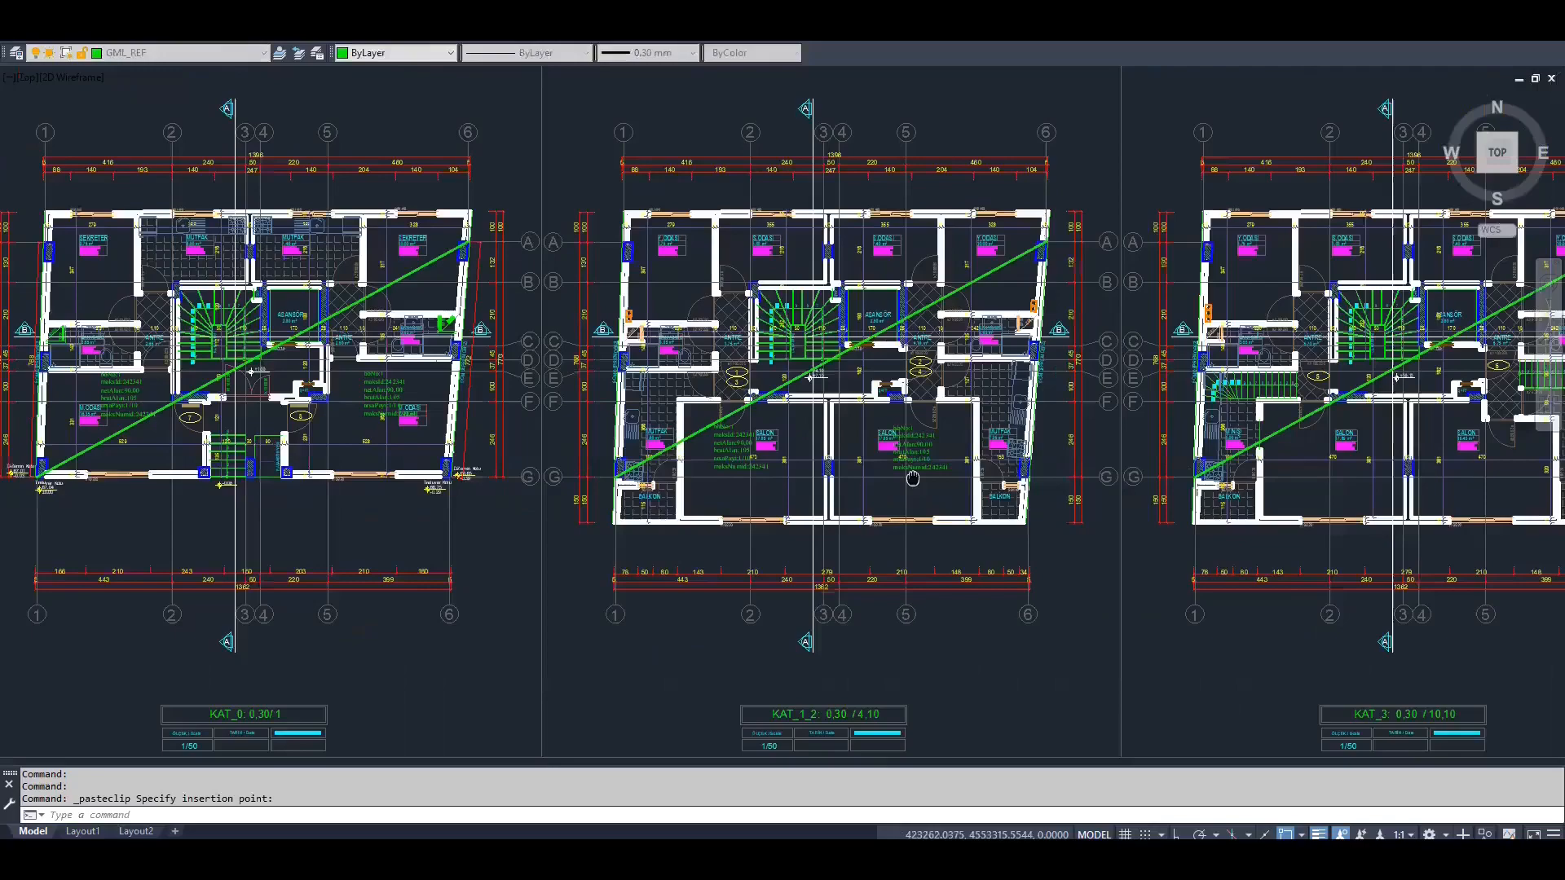
Paste the six attribute texts into the units of the KAT_1_2, KAT_3 and CATI plans
middle_drag(1381, 497, 766, 489)
key(ctrl+v)
click(1332, 448)
key(ctrl+v)
click(1190, 415)
key(ctrl+v)
key(Escape)
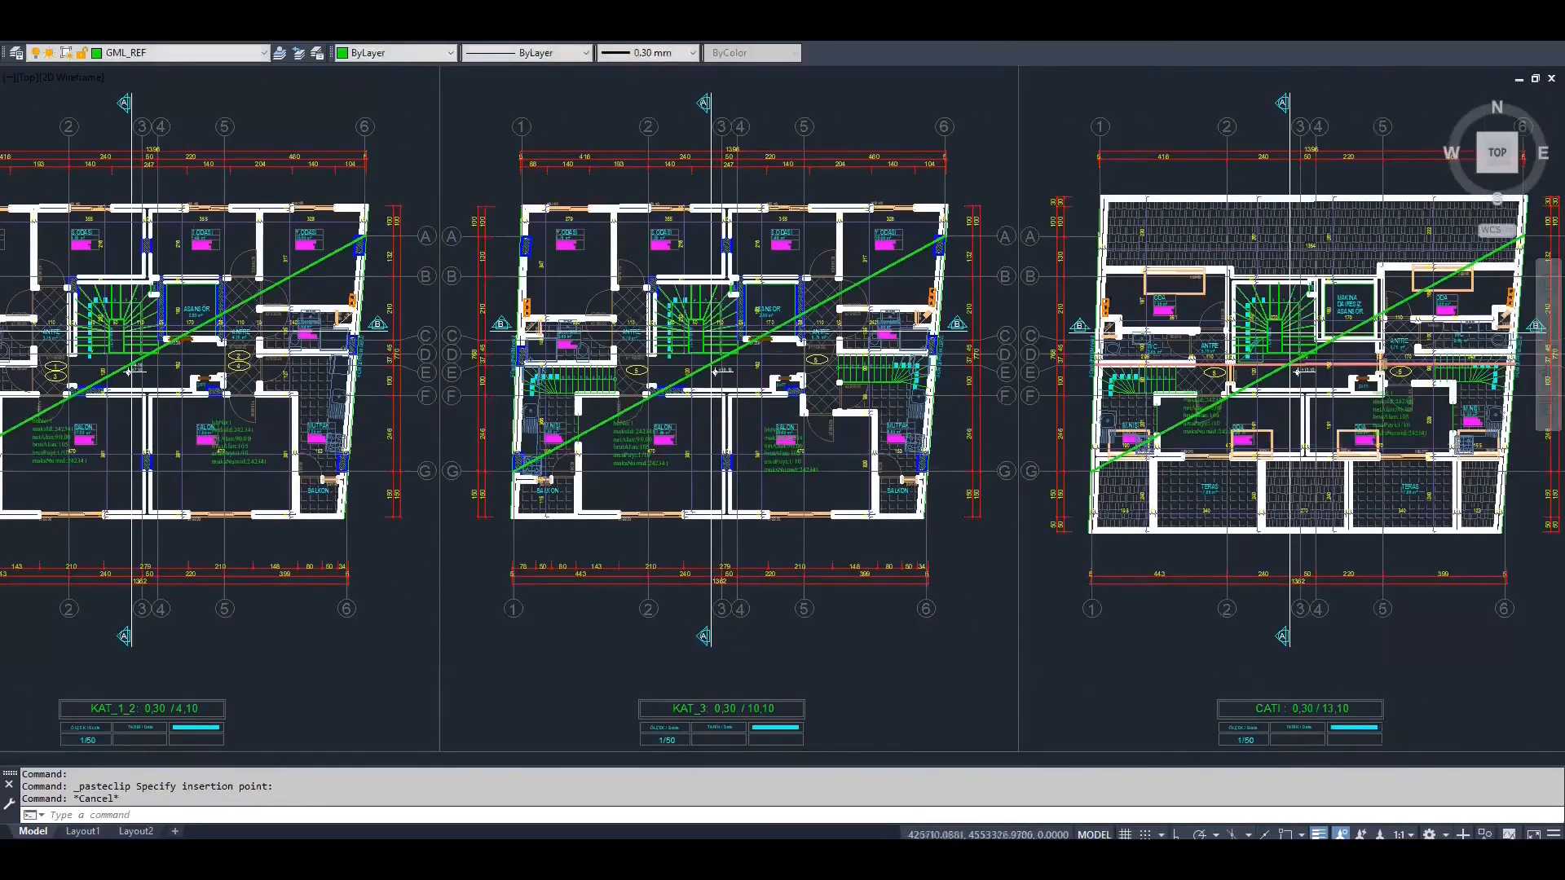
Change the unit number text of the ground floor's second unit, beside door 8, to "bbNo:2"
scroll(1297, 371, down, 5)
scroll(423, 394, up, 5)
scroll(1035, 431, up, 4)
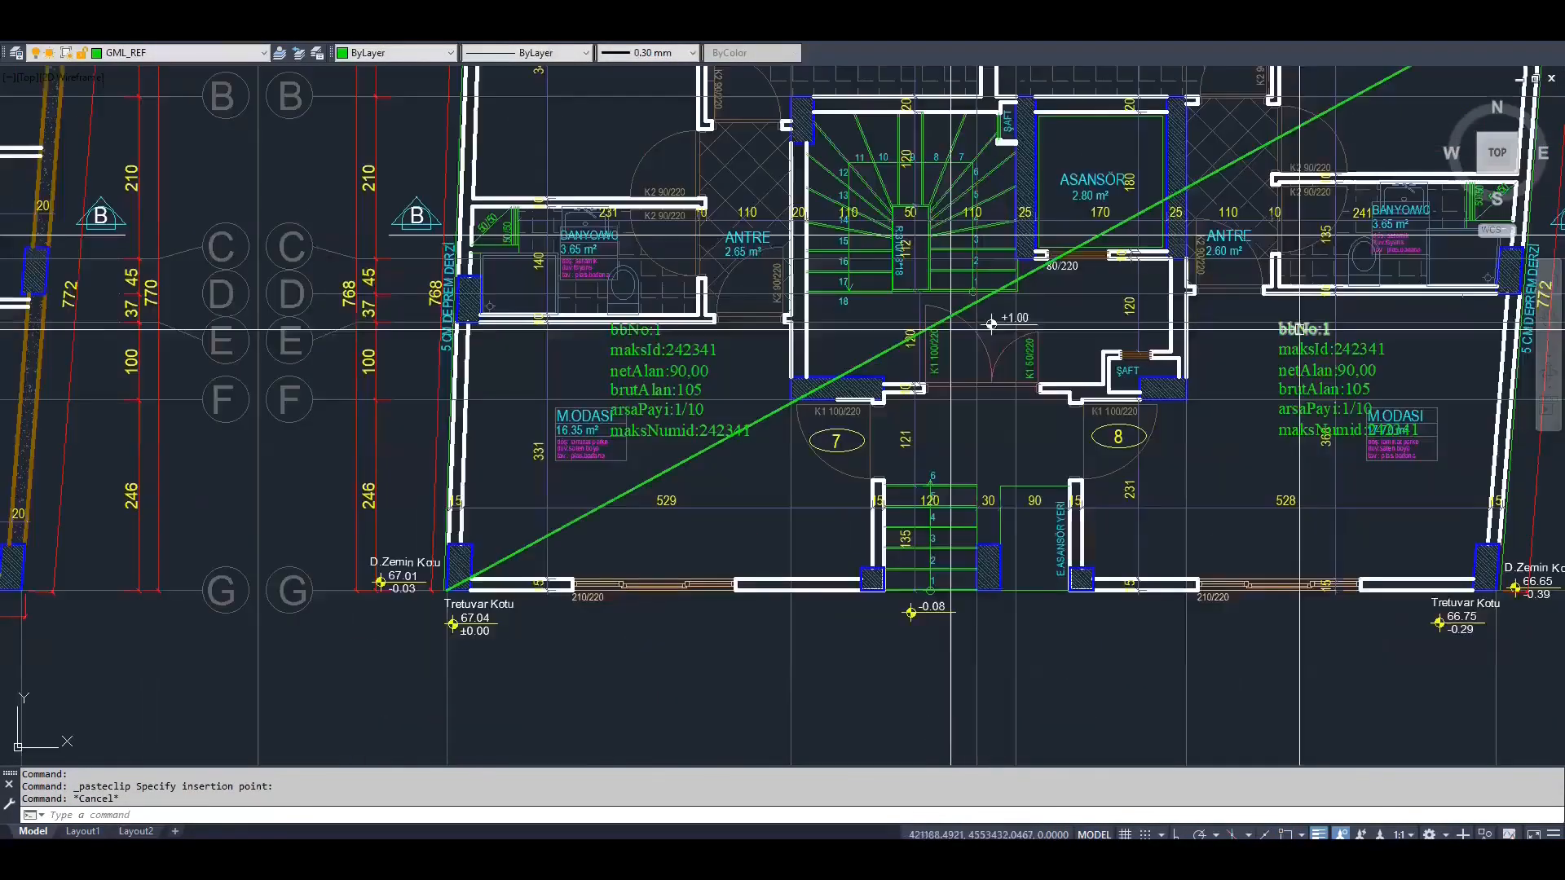
double_click(1141, 393)
text(2)
key(Return)
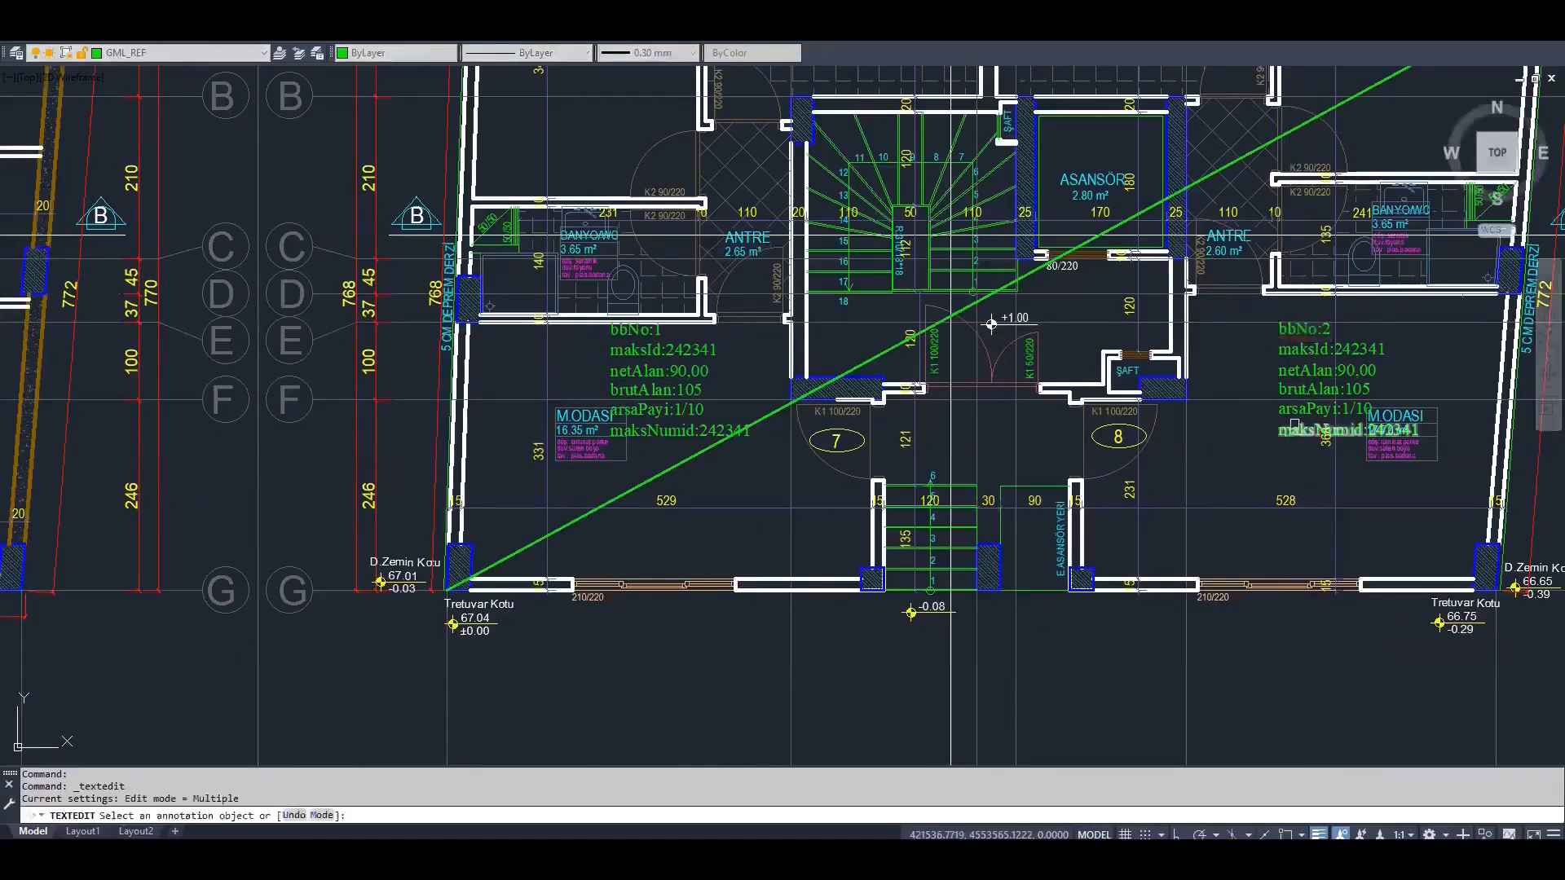
key(Return)
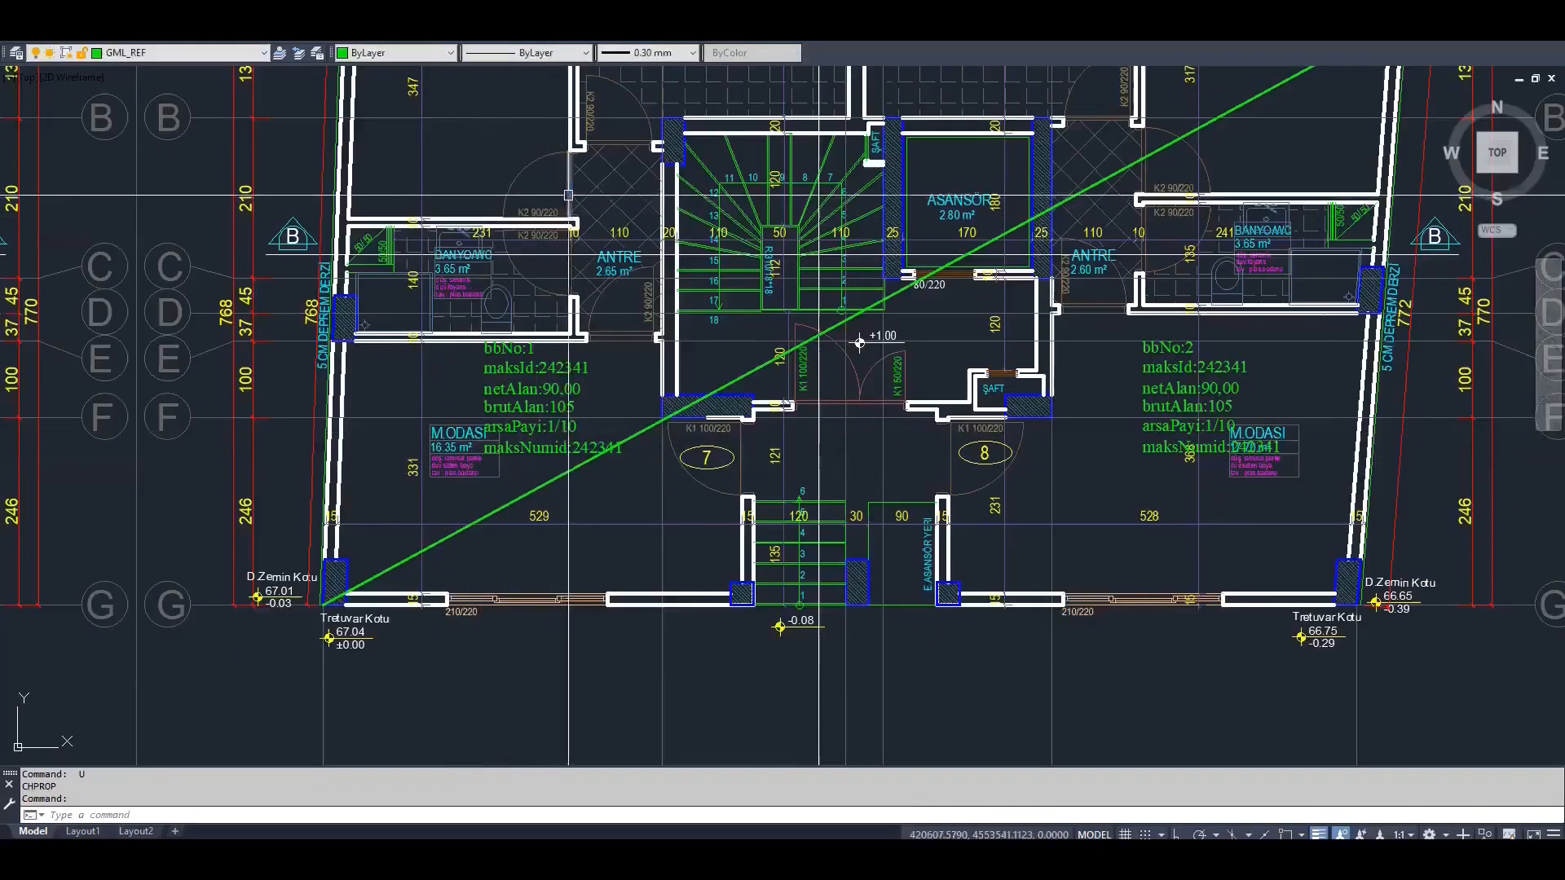
Select all door objects similar to the bathroom door's on the KAPI layer and move them to the GML door layer
click(568, 195)
right_click(565, 195)
click(624, 451)
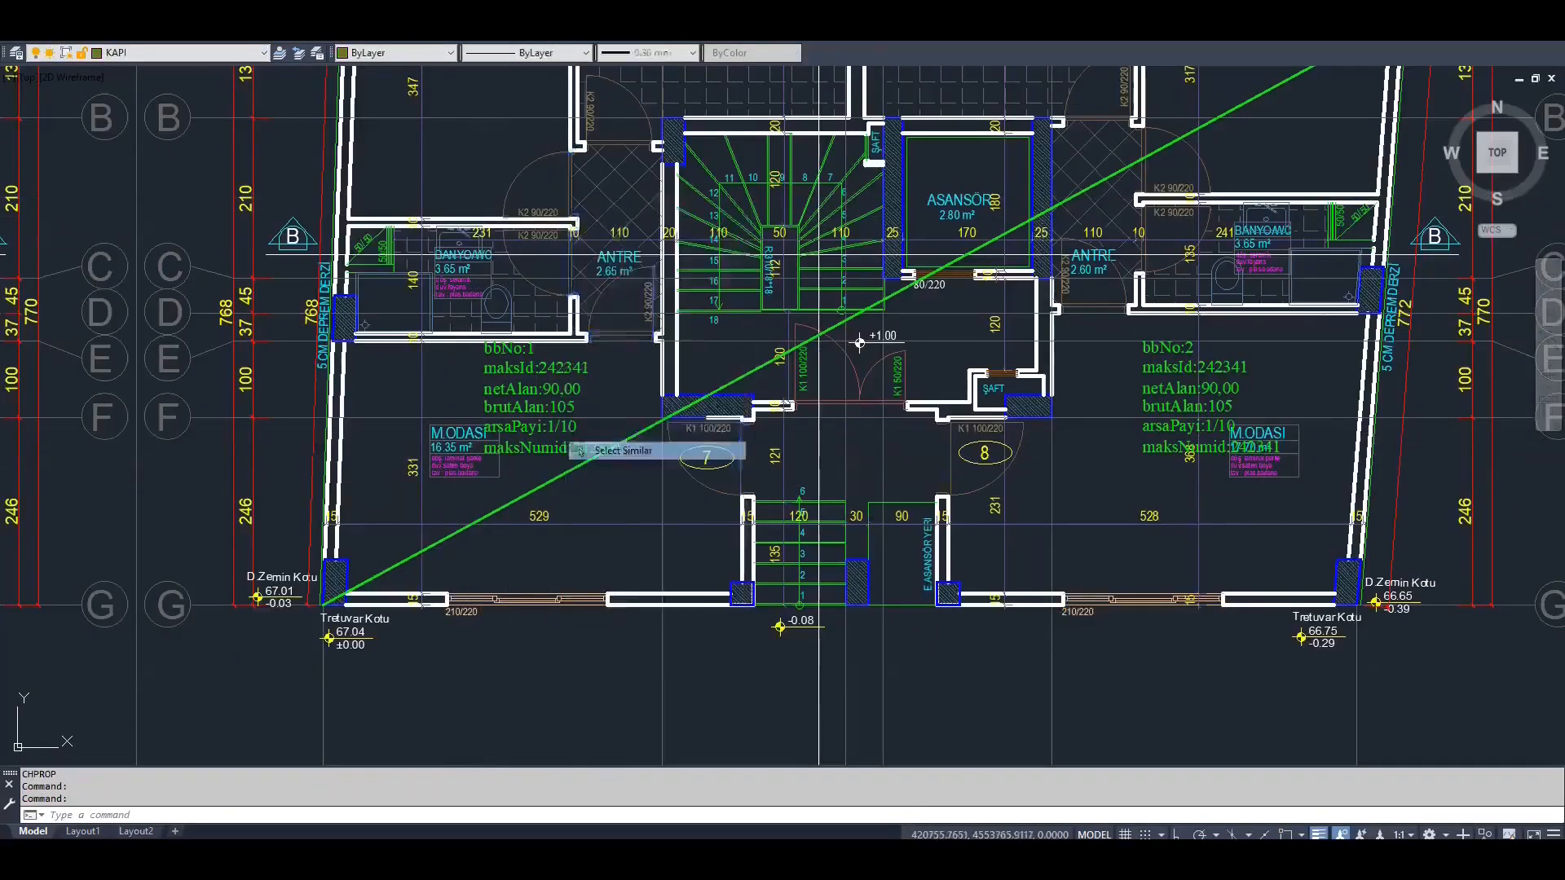
click(206, 55)
scroll(183, 102, up, 2)
click(176, 106)
key(Escape)
Select all door size texts similar to "K2 90/220" on the KAPI EBAT layer and move them to the GML door layer
click(531, 212)
right_click(530, 210)
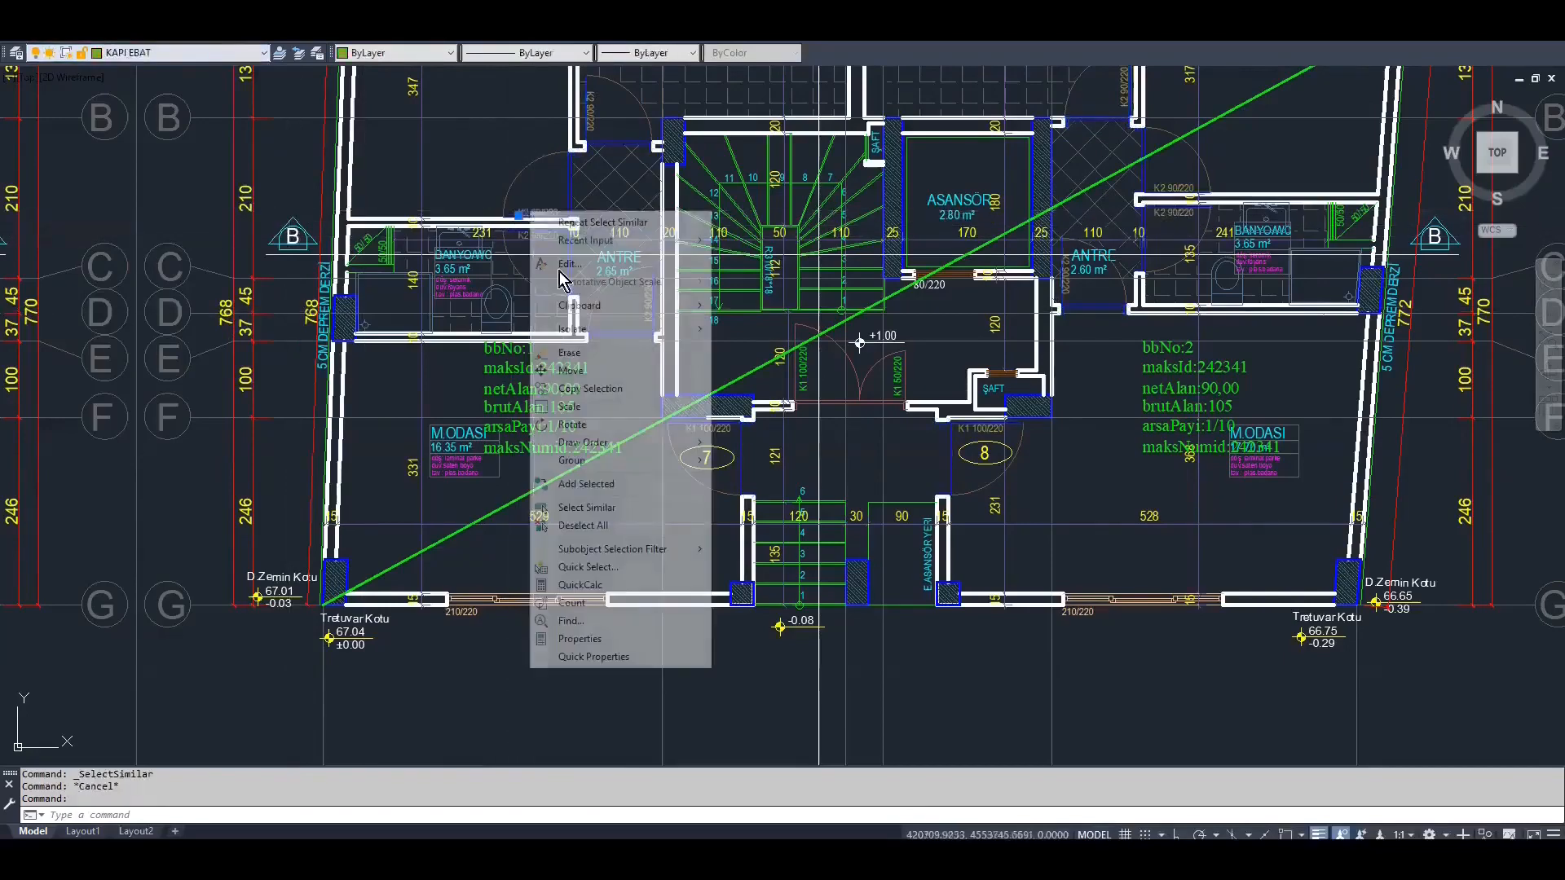
click(595, 509)
click(199, 54)
scroll(203, 89, up, 2)
click(208, 96)
key(Escape)
Select all window objects similar to the ground floor's front window on the PENCERELER layer and move them to the GML window layer
click(524, 600)
right_click(523, 601)
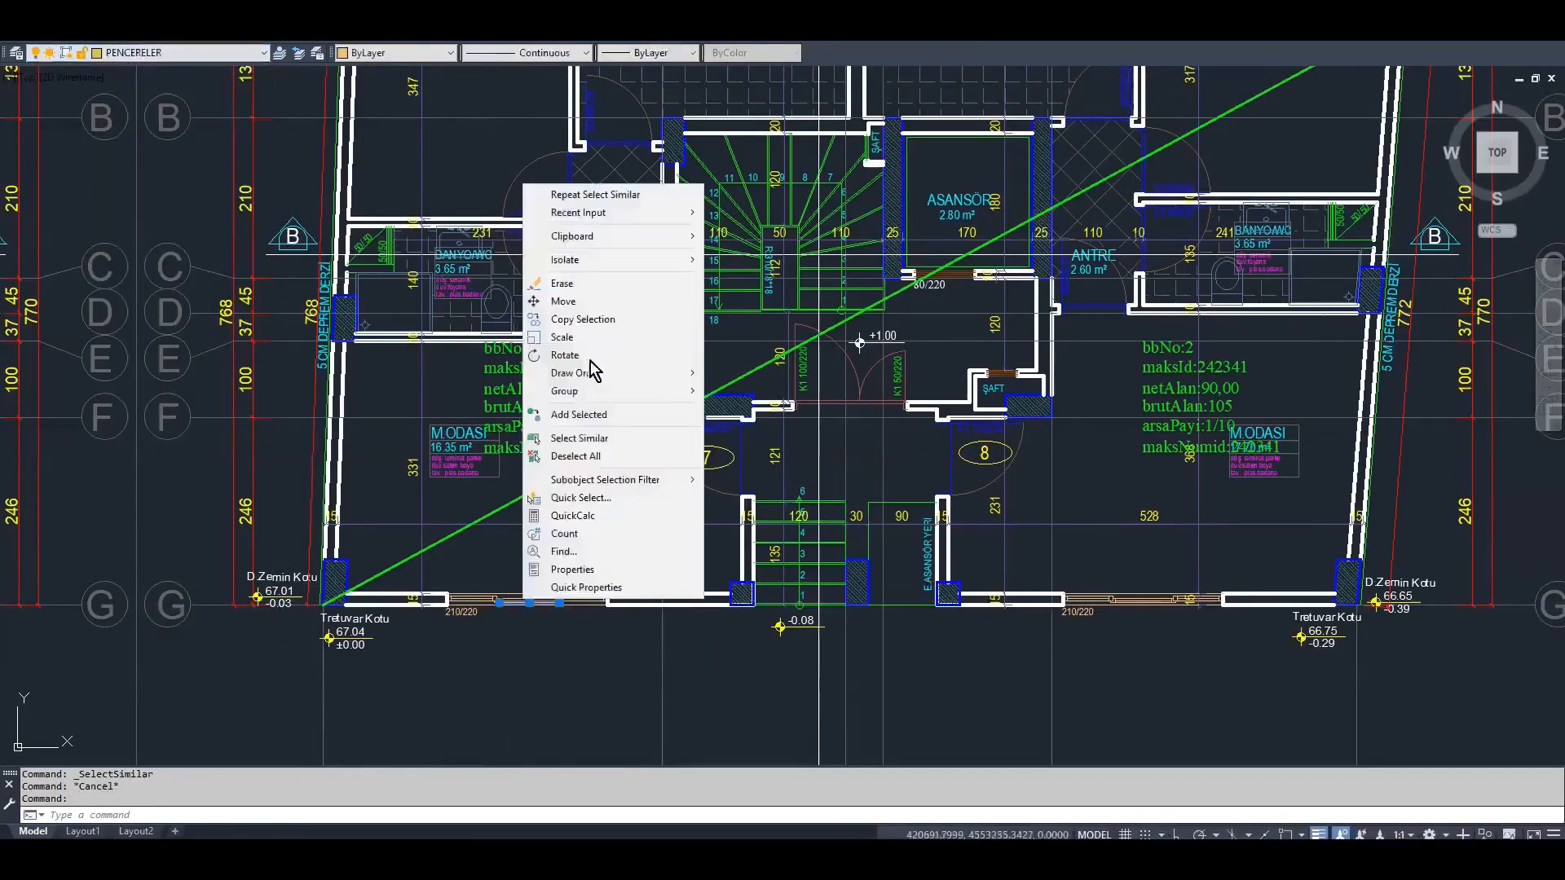
click(588, 439)
click(175, 54)
scroll(165, 81, up, 2)
click(170, 96)
key(Escape)
Select all window size texts similar to "210/220" and move them to the GML window layer
click(453, 612)
right_click(452, 613)
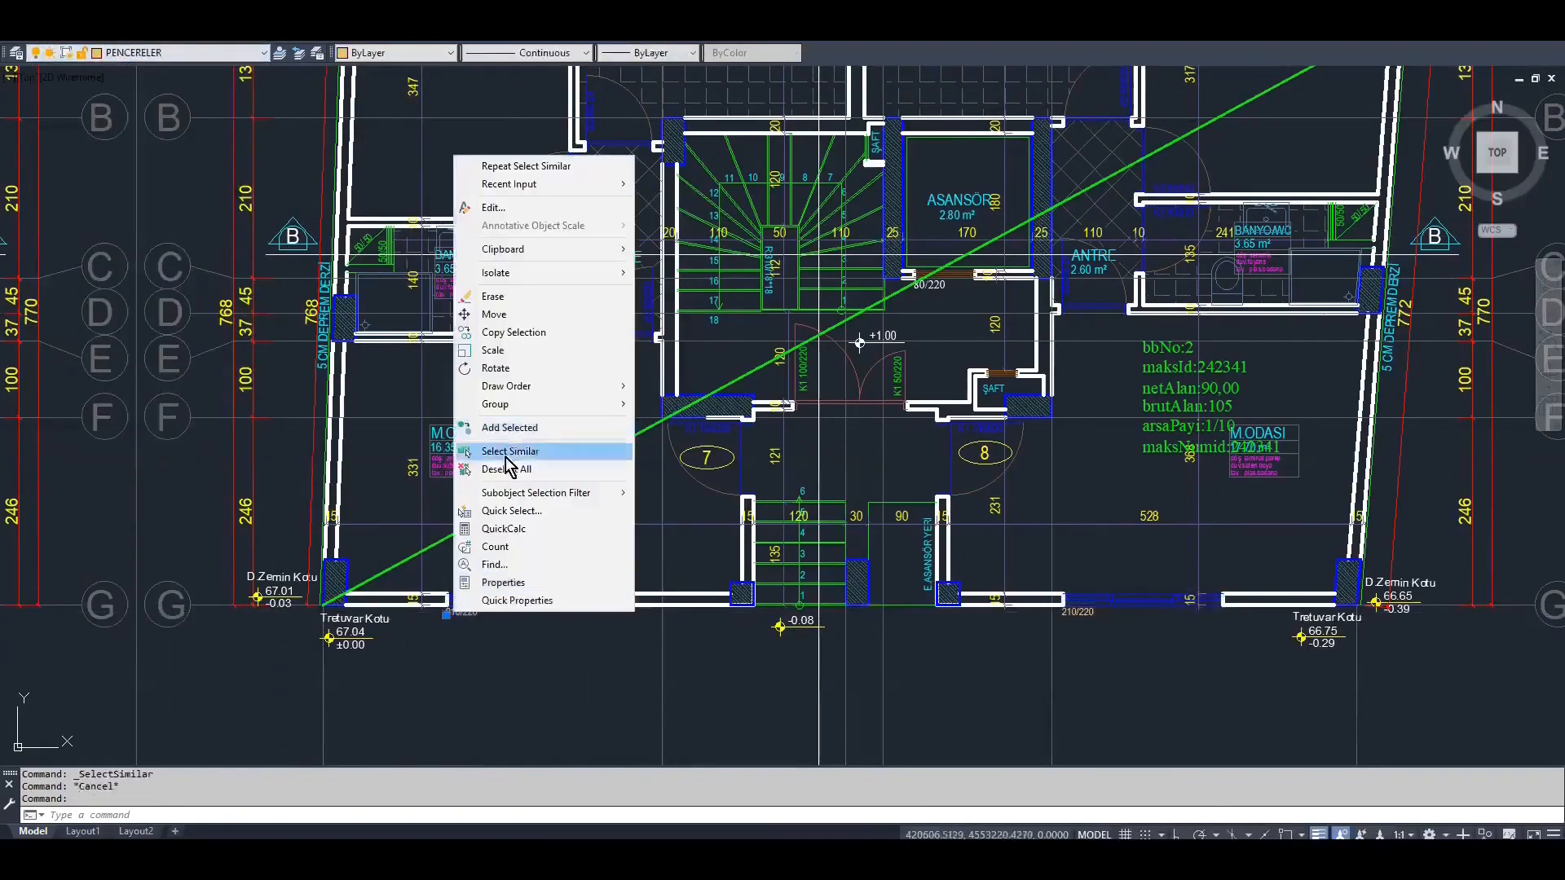
click(507, 454)
click(171, 55)
scroll(167, 83, up, 2)
click(167, 95)
key(Escape)
Shorten the two "K2 90/220" door size texts above the ground floor bathroom to "220"
scroll(533, 211, up, 6)
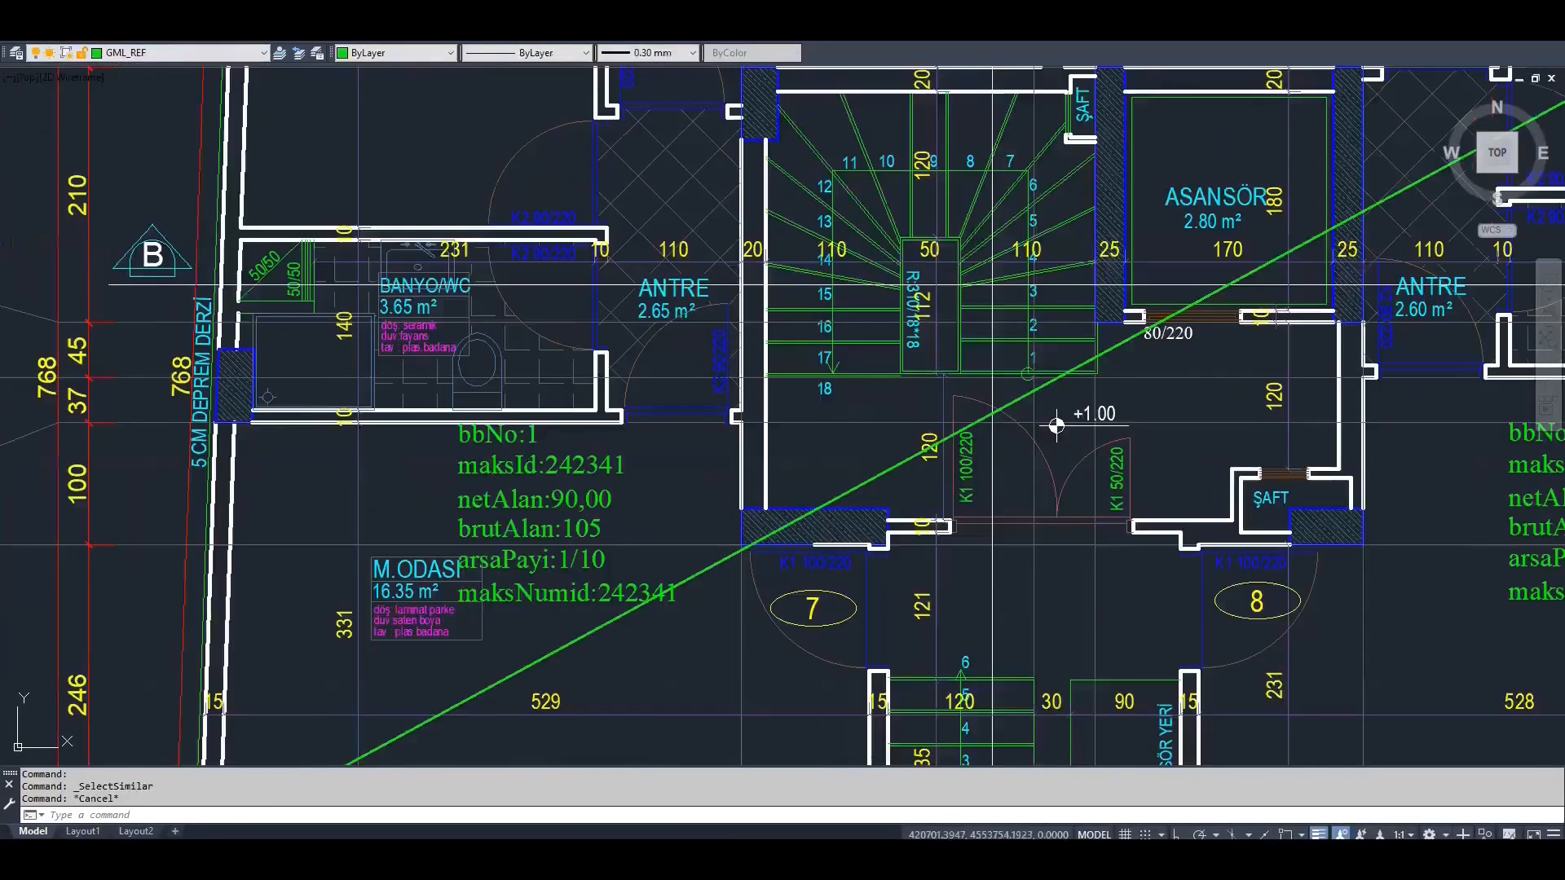
double_click(543, 232)
key(BackSpace)
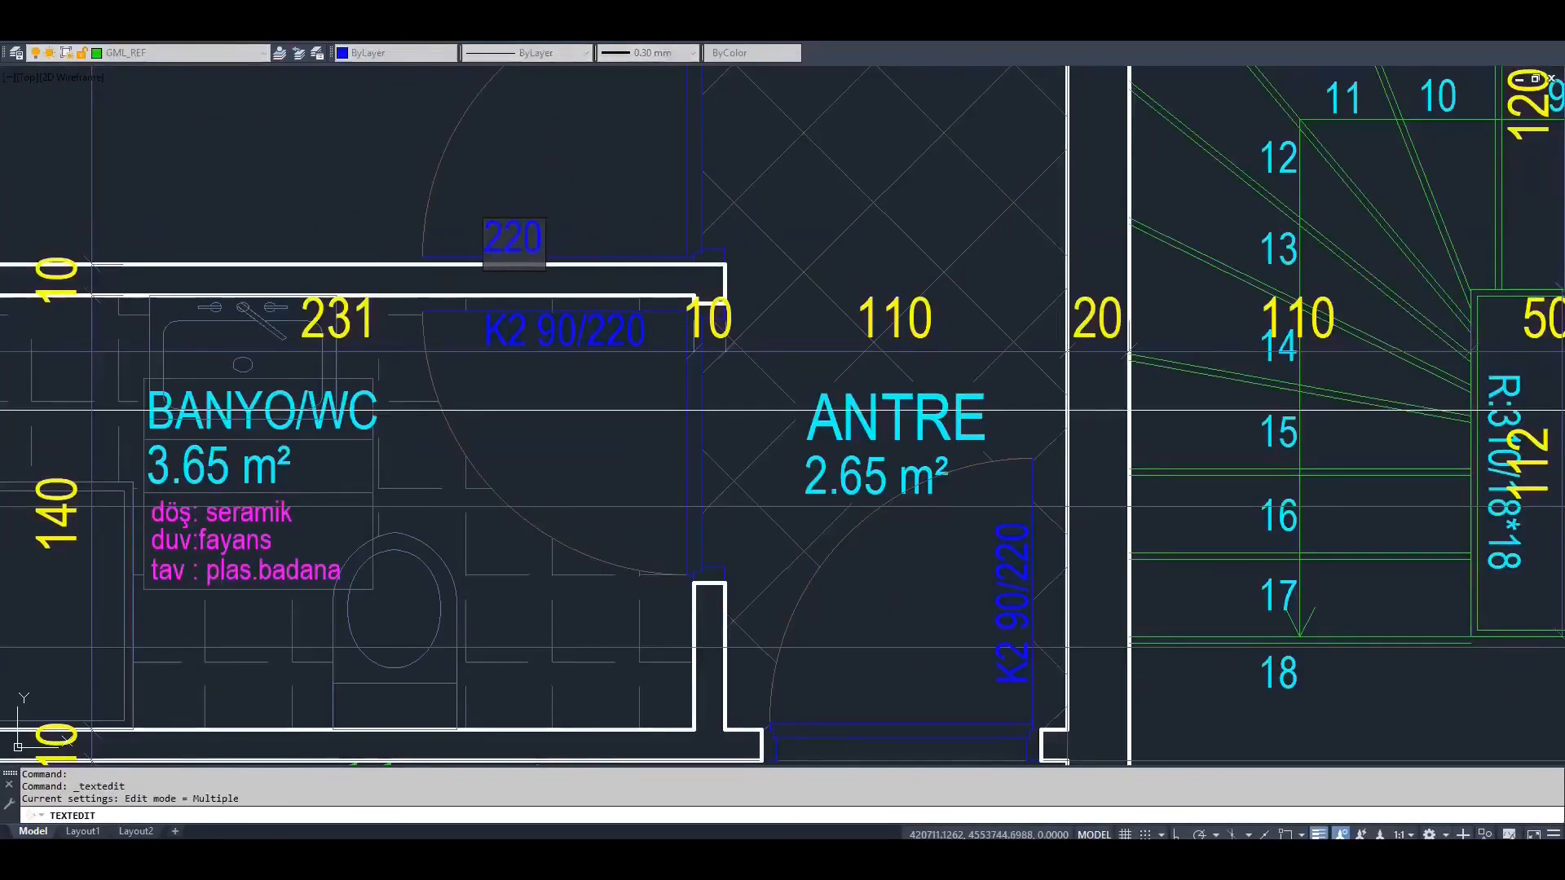
click(588, 305)
click(522, 325)
drag(583, 342, 466, 361)
key(BackSpace)
click(500, 428)
key(Return)
scroll(677, 334, down, 4)
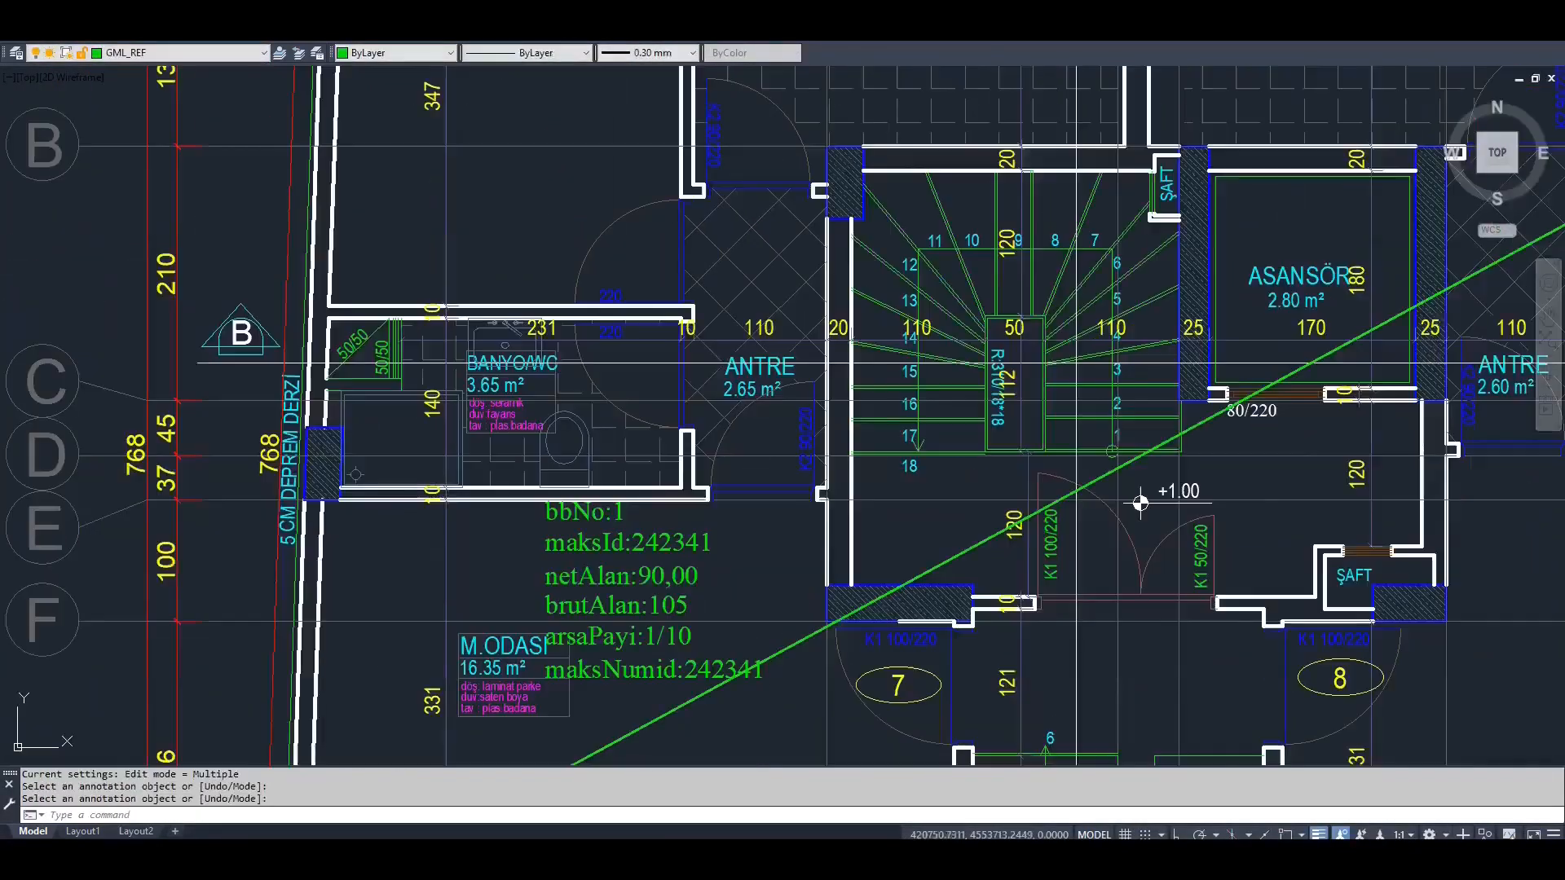
Change the size text of the window below M.ODASI in the ground floor's first unit to "0/220"
middle_drag(516, 725, 571, 408)
scroll(571, 408, up, 2)
middle_drag(570, 732, 622, 512)
double_click(622, 512)
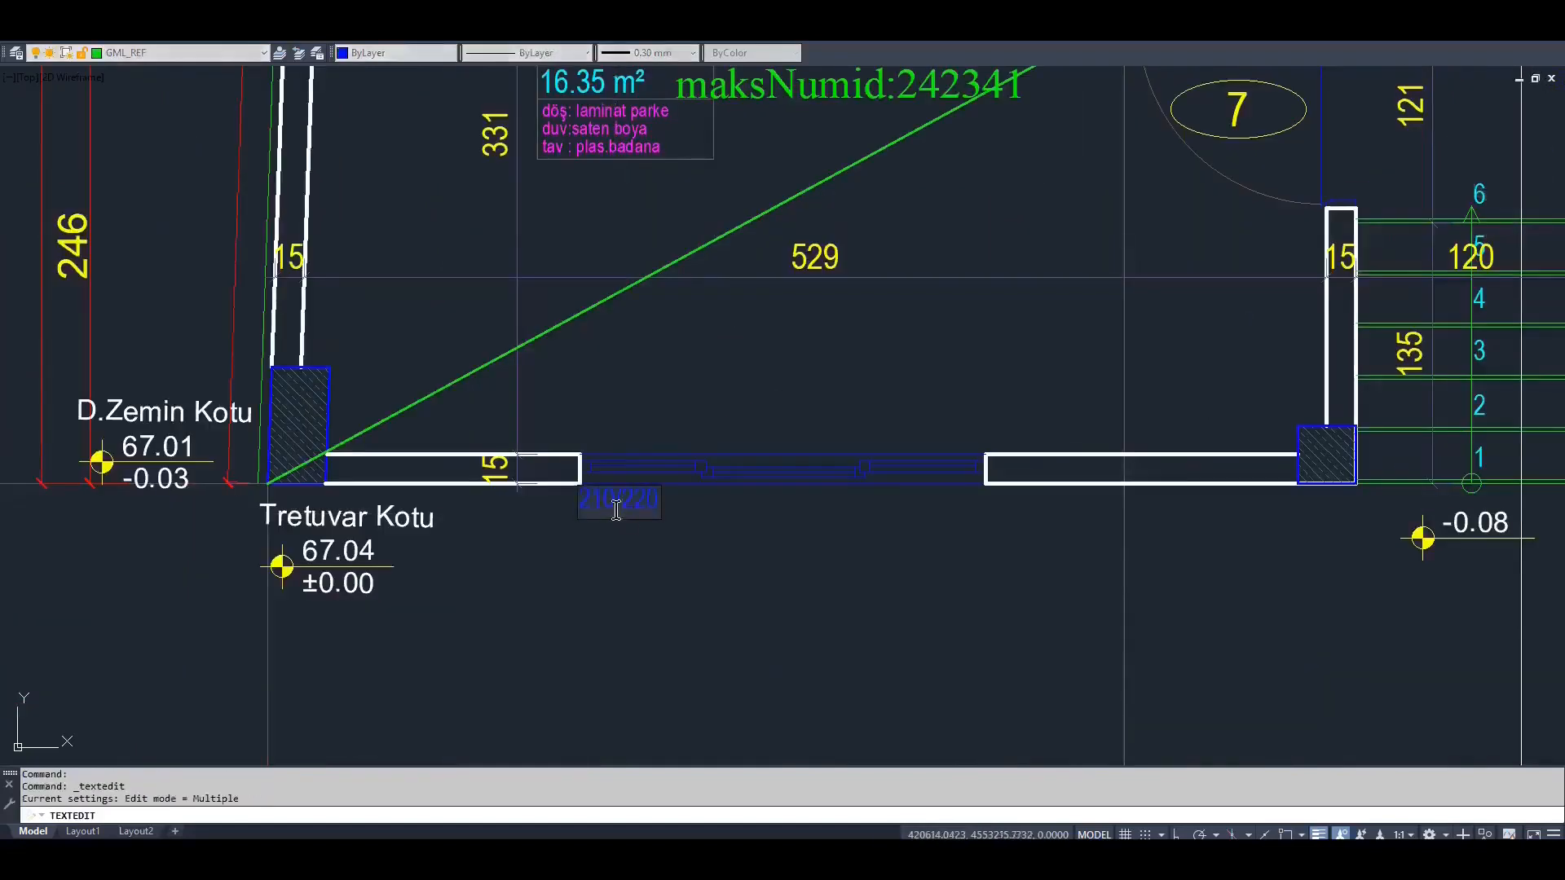
text(0/)
click(415, 495)
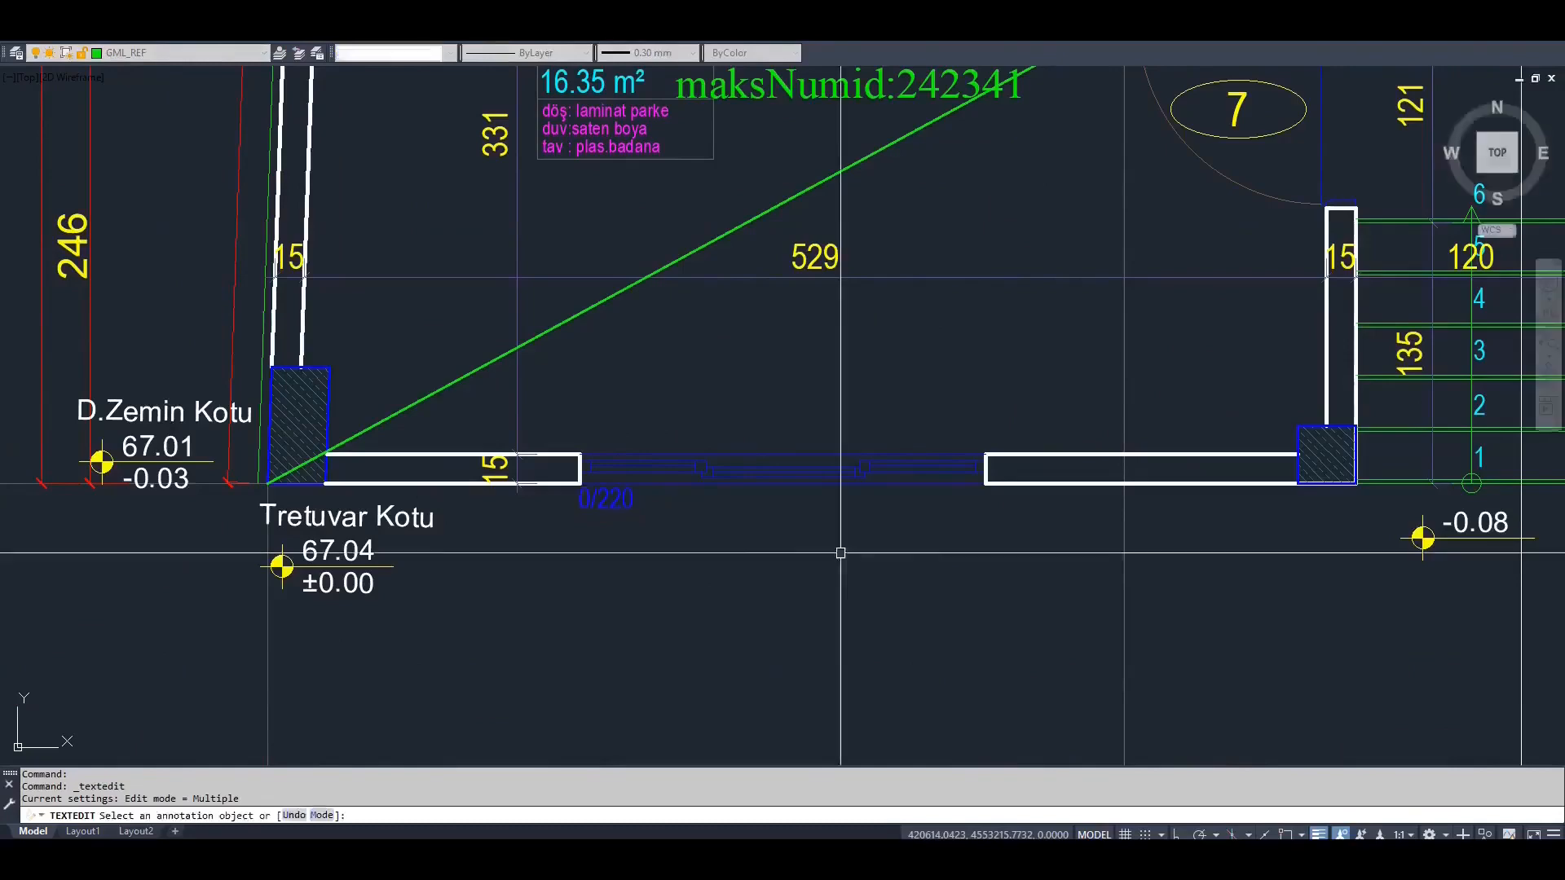
middle_drag(1092, 507, 1035, 541)
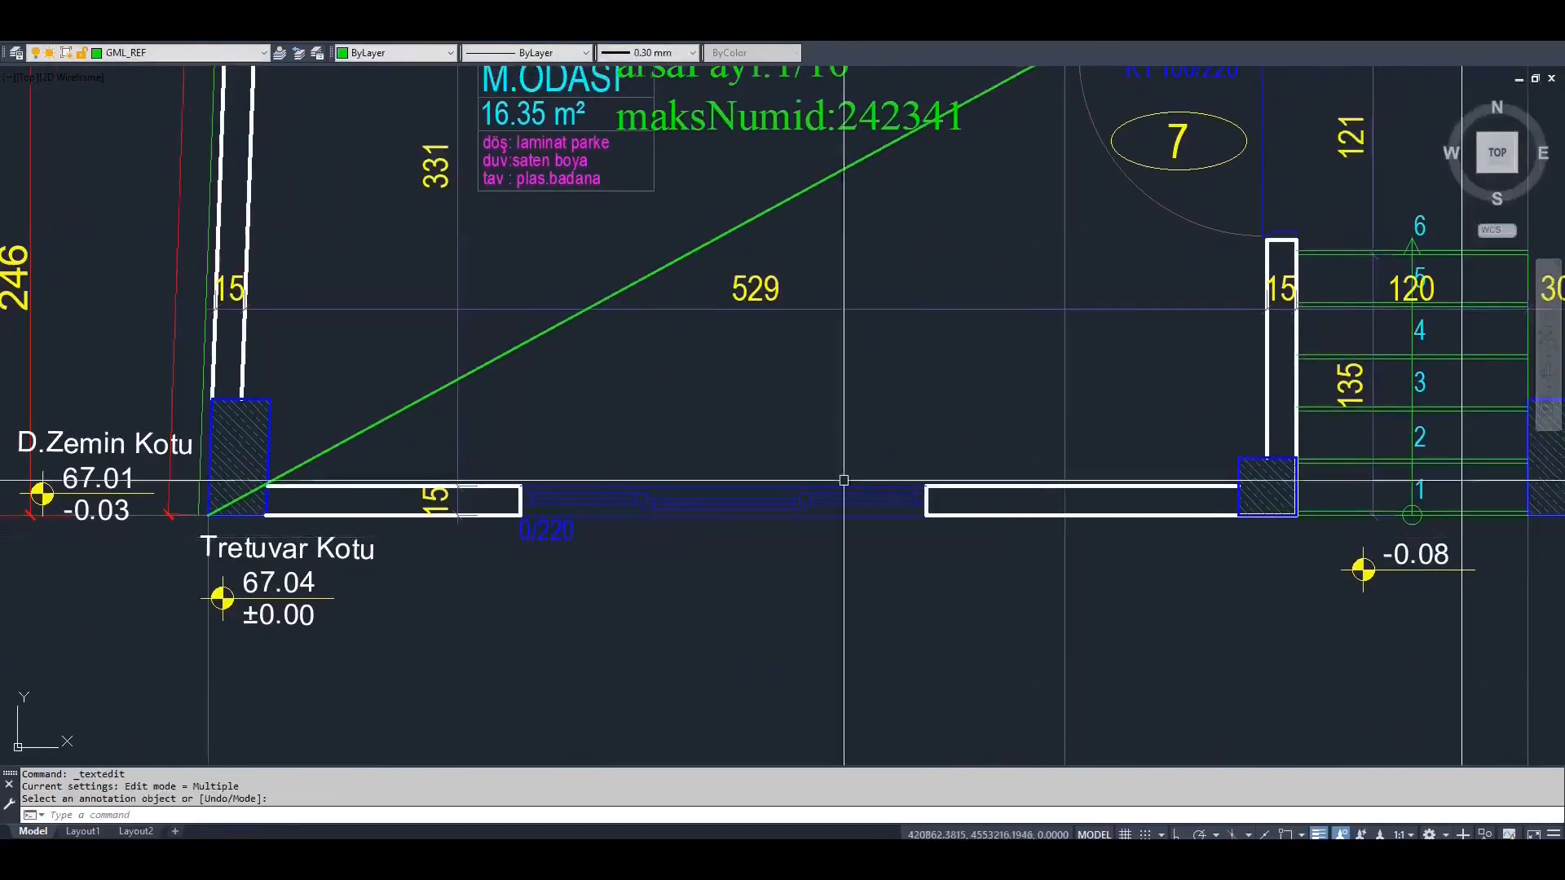
Move the horizontal ridge line across the CATI plan to the GML_MAHYA layer
scroll(701, 451, down, 10)
middle_drag(1168, 399, 339, 421)
scroll(1023, 407, up, 8)
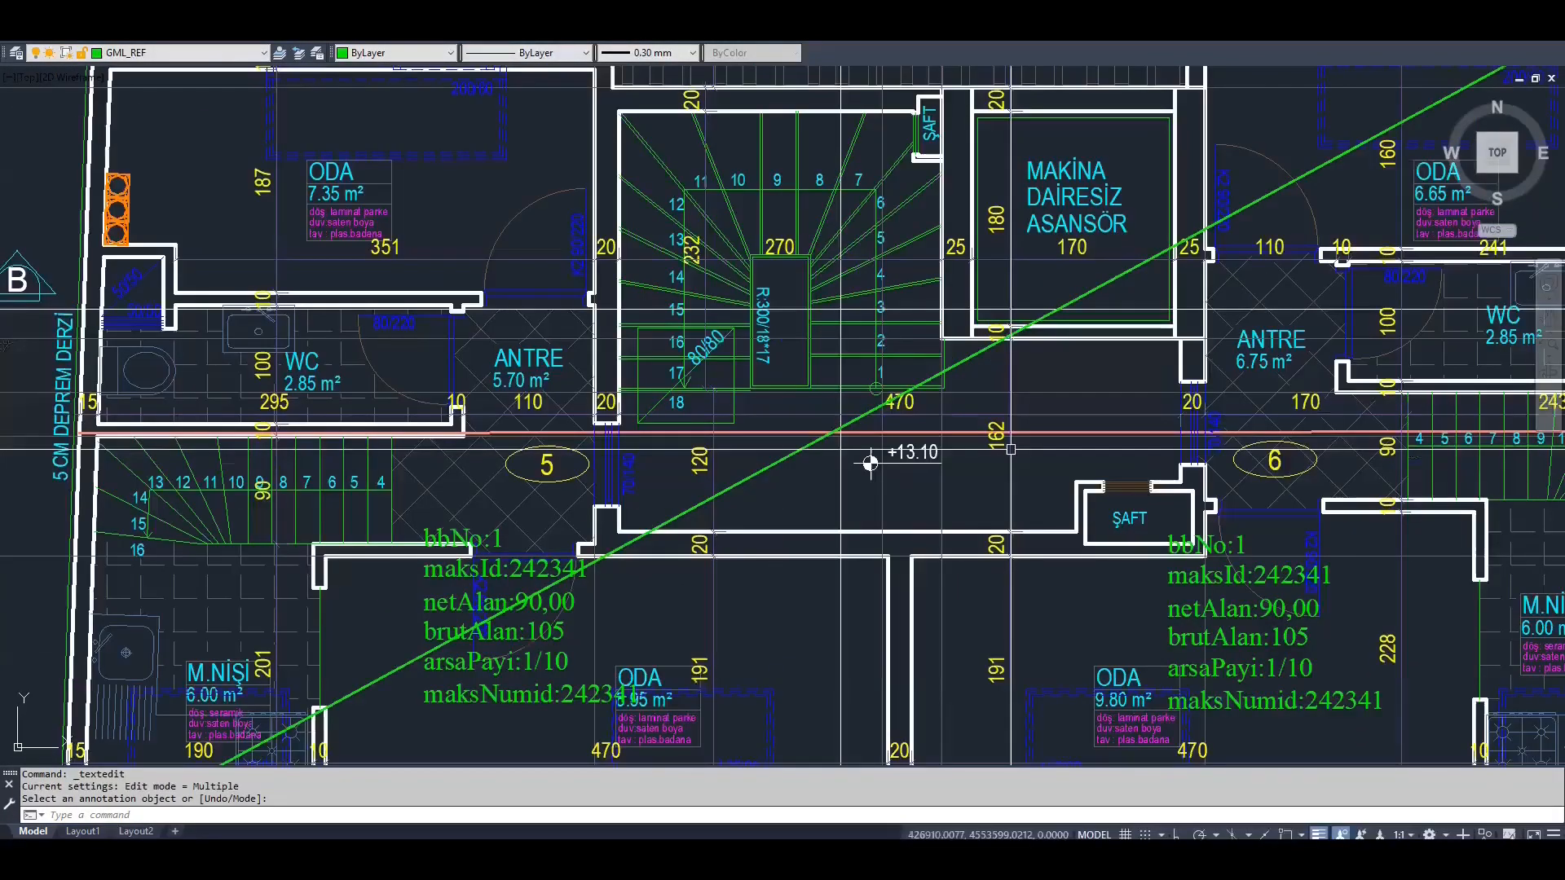
click(1012, 432)
click(207, 56)
scroll(207, 57, down, 1)
click(165, 88)
key(Escape)
Change the elevation text beside the level marker in the CATI plan to "15.58"
scroll(911, 497, up, 5)
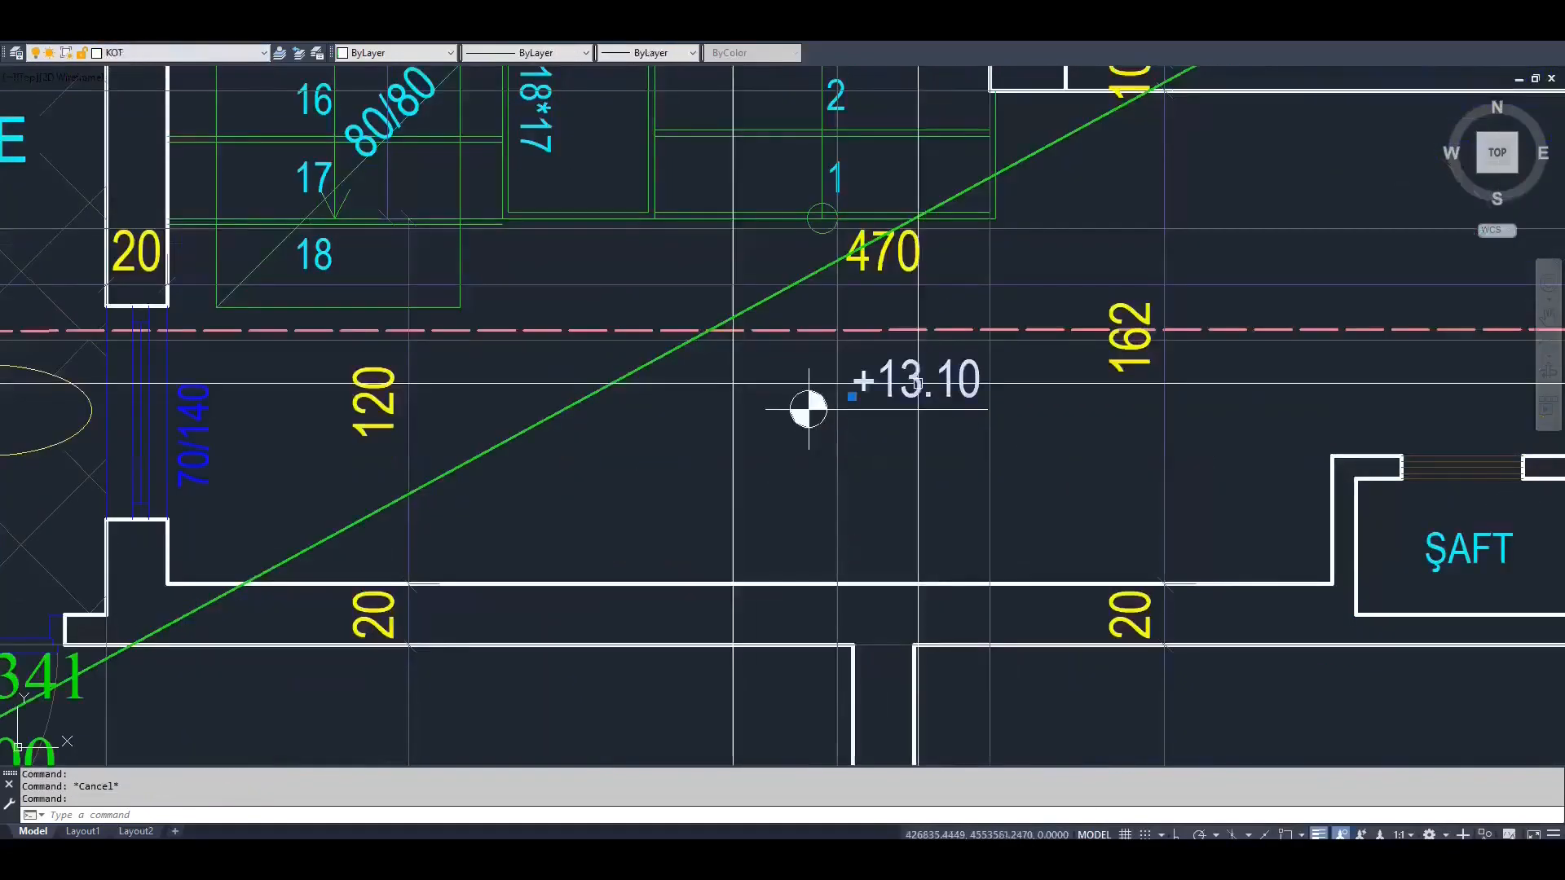
double_click(913, 455)
text(15.58)
click(914, 476)
key(Escape)
Match the properties of the 15.58 elevation text to those of the ridge line
text(ma)
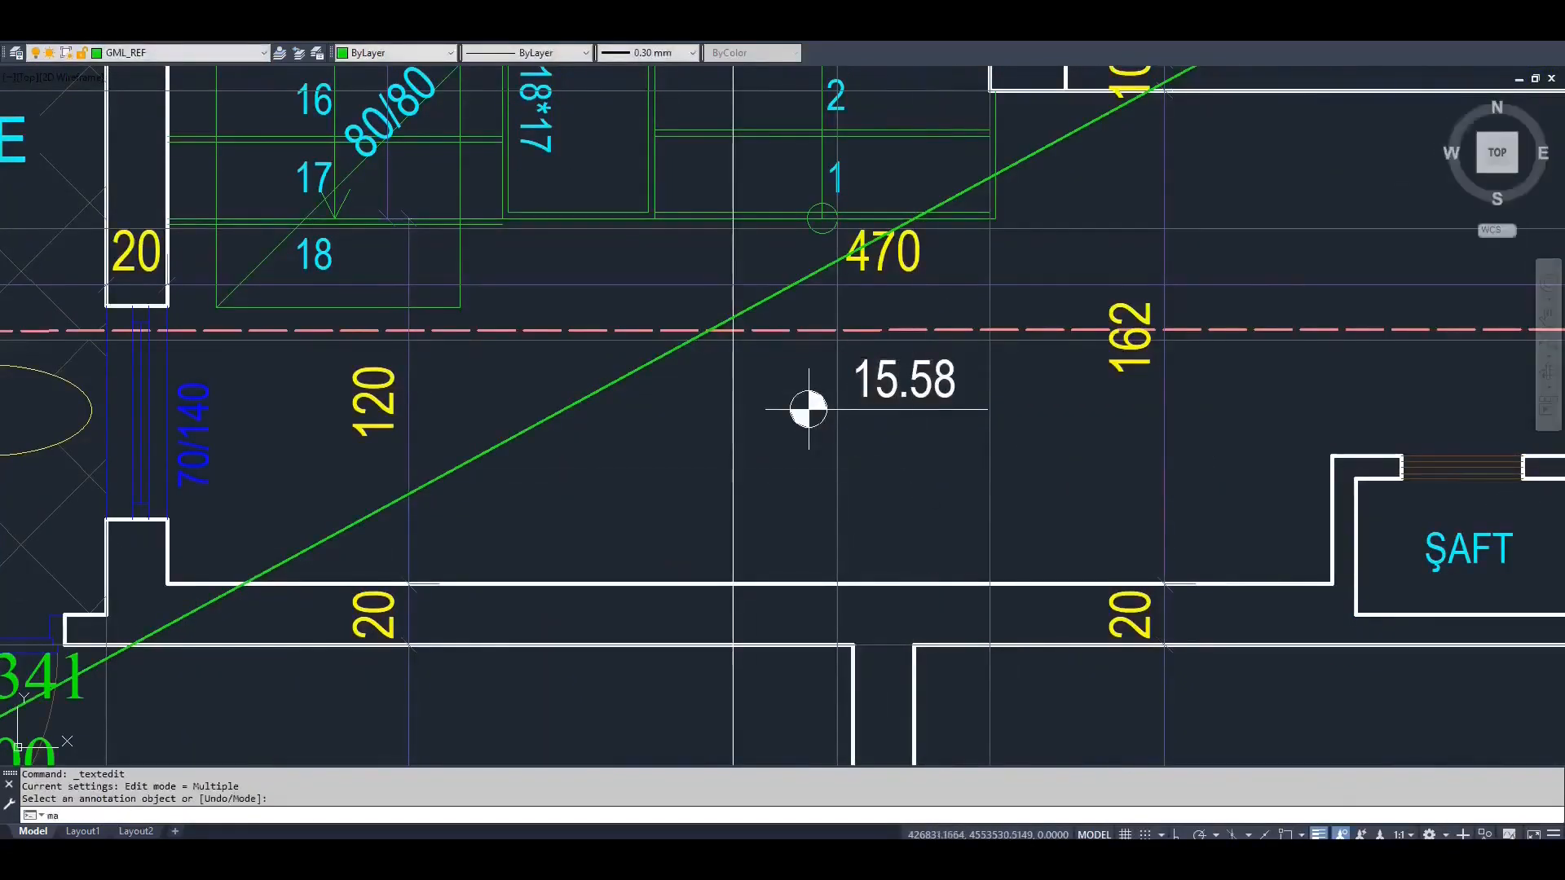
click(915, 330)
click(928, 379)
key(Escape)
click(928, 380)
Copy the 15.58 text to the space above the ridge line and change the copy to "%33"
text(o)
scroll(904, 402, down, 2)
click(885, 400)
click(1102, 266)
key(Escape)
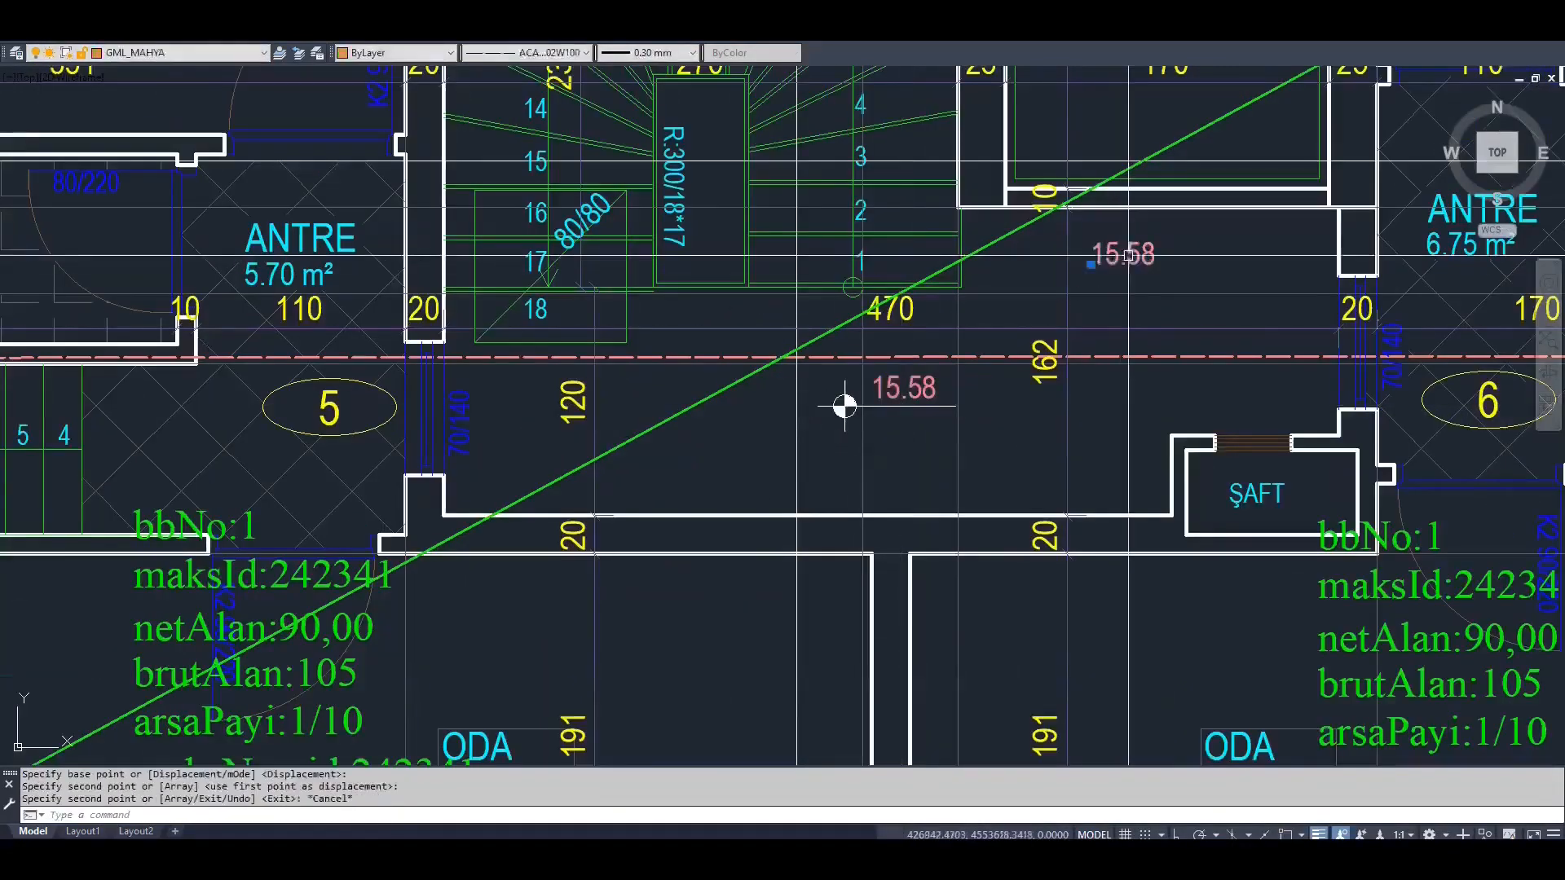
double_click(1102, 253)
text(%33)
click(1088, 392)
key(Escape)
scroll(985, 377, down, 11)
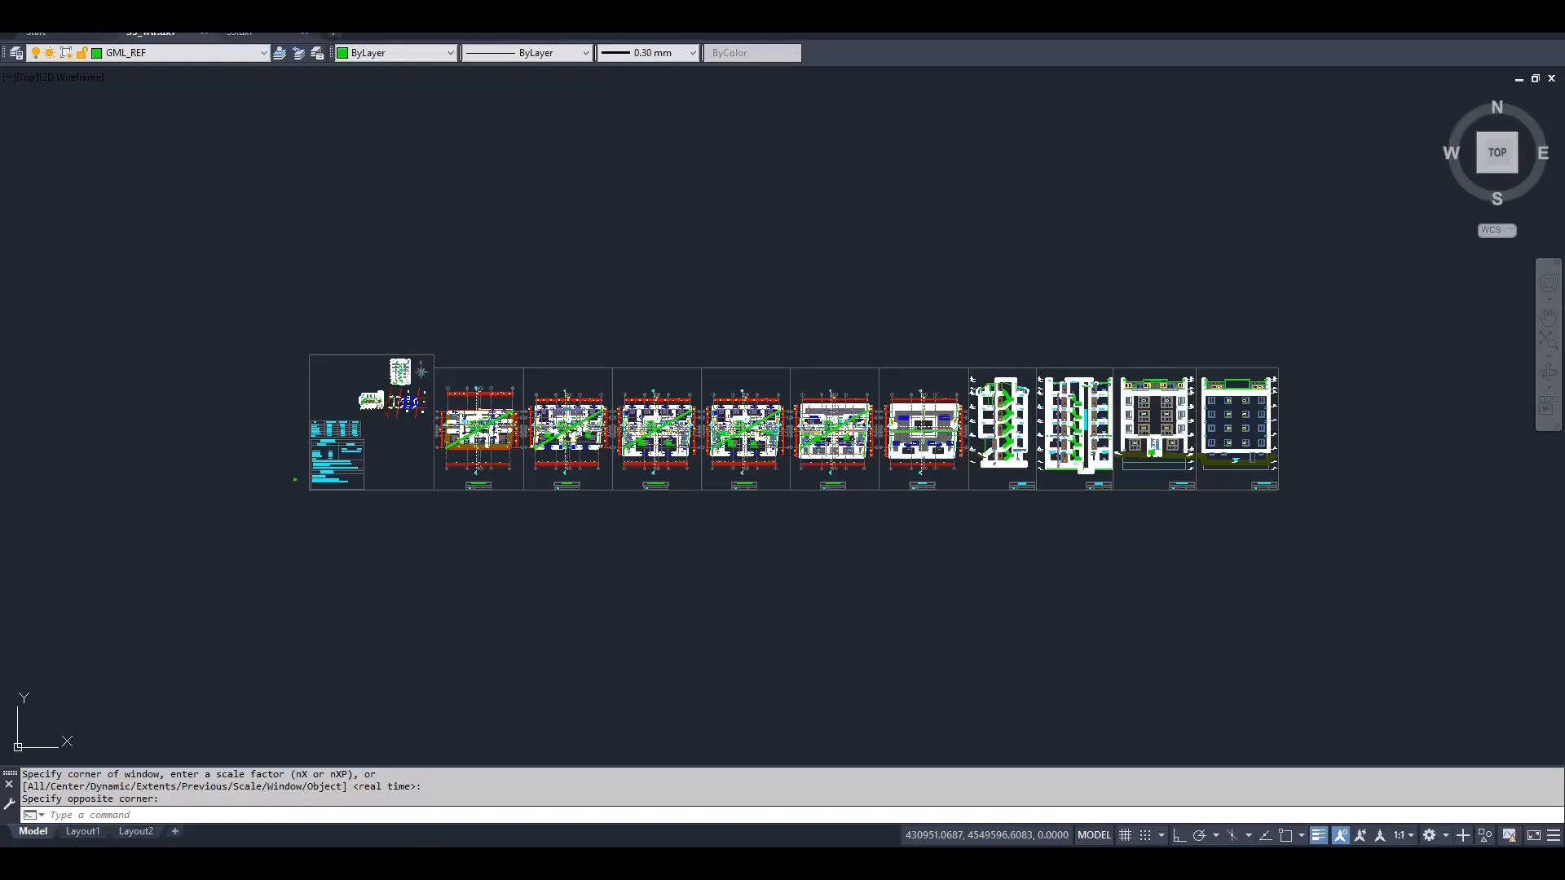
Examine parcel 33 with its building outline, corner elevations and GML_REF reference diagonal
text(z ZOOM)
key(Return)
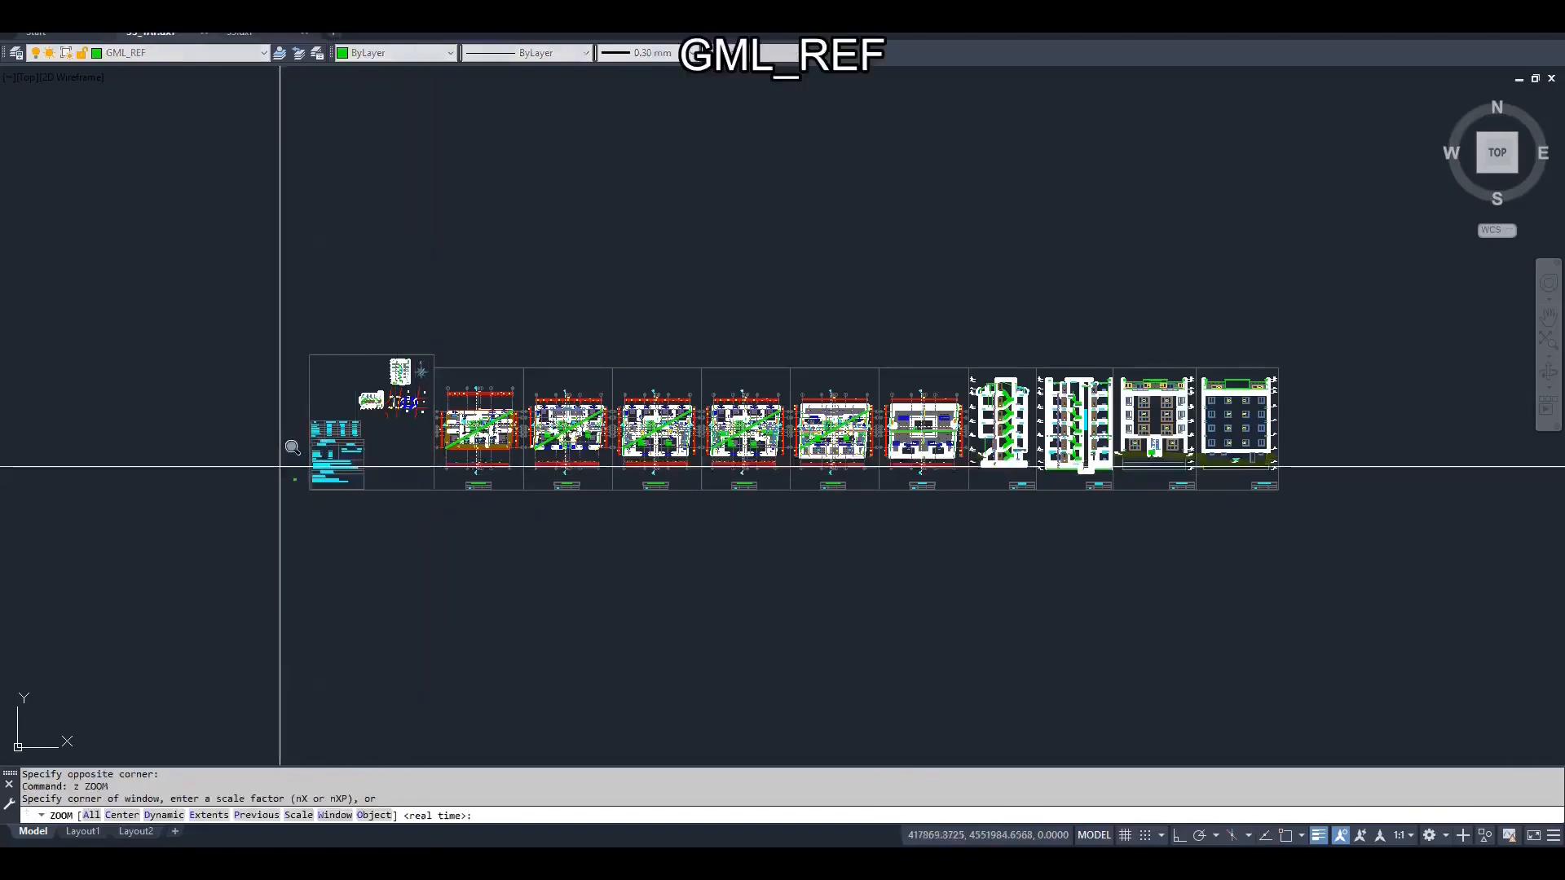
click(290, 475)
click(354, 496)
scroll(857, 538, up, 7)
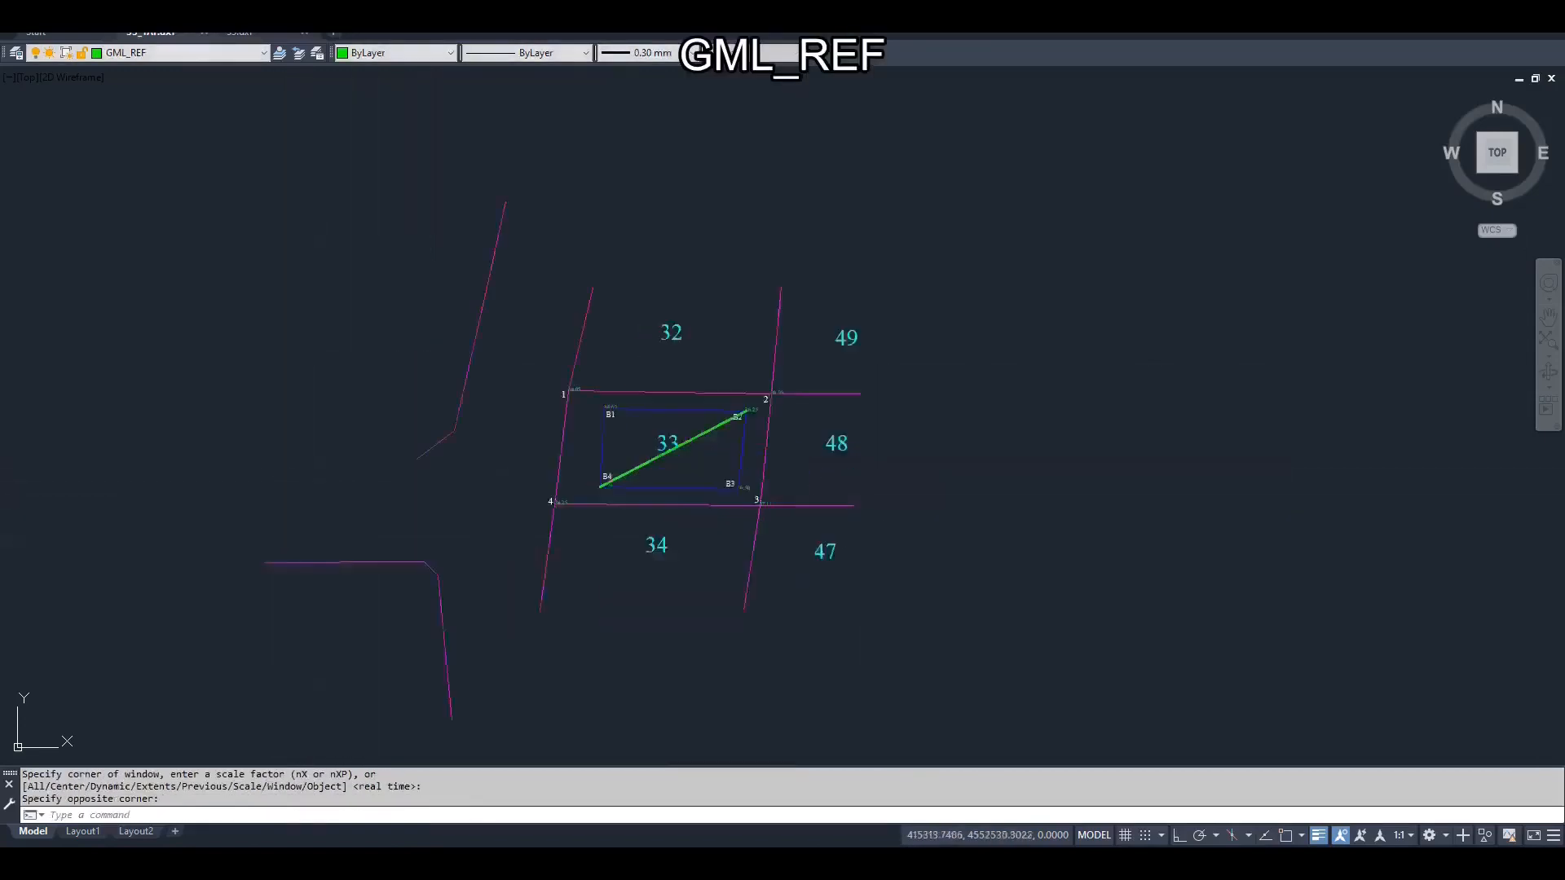
middle_drag(808, 531, 899, 531)
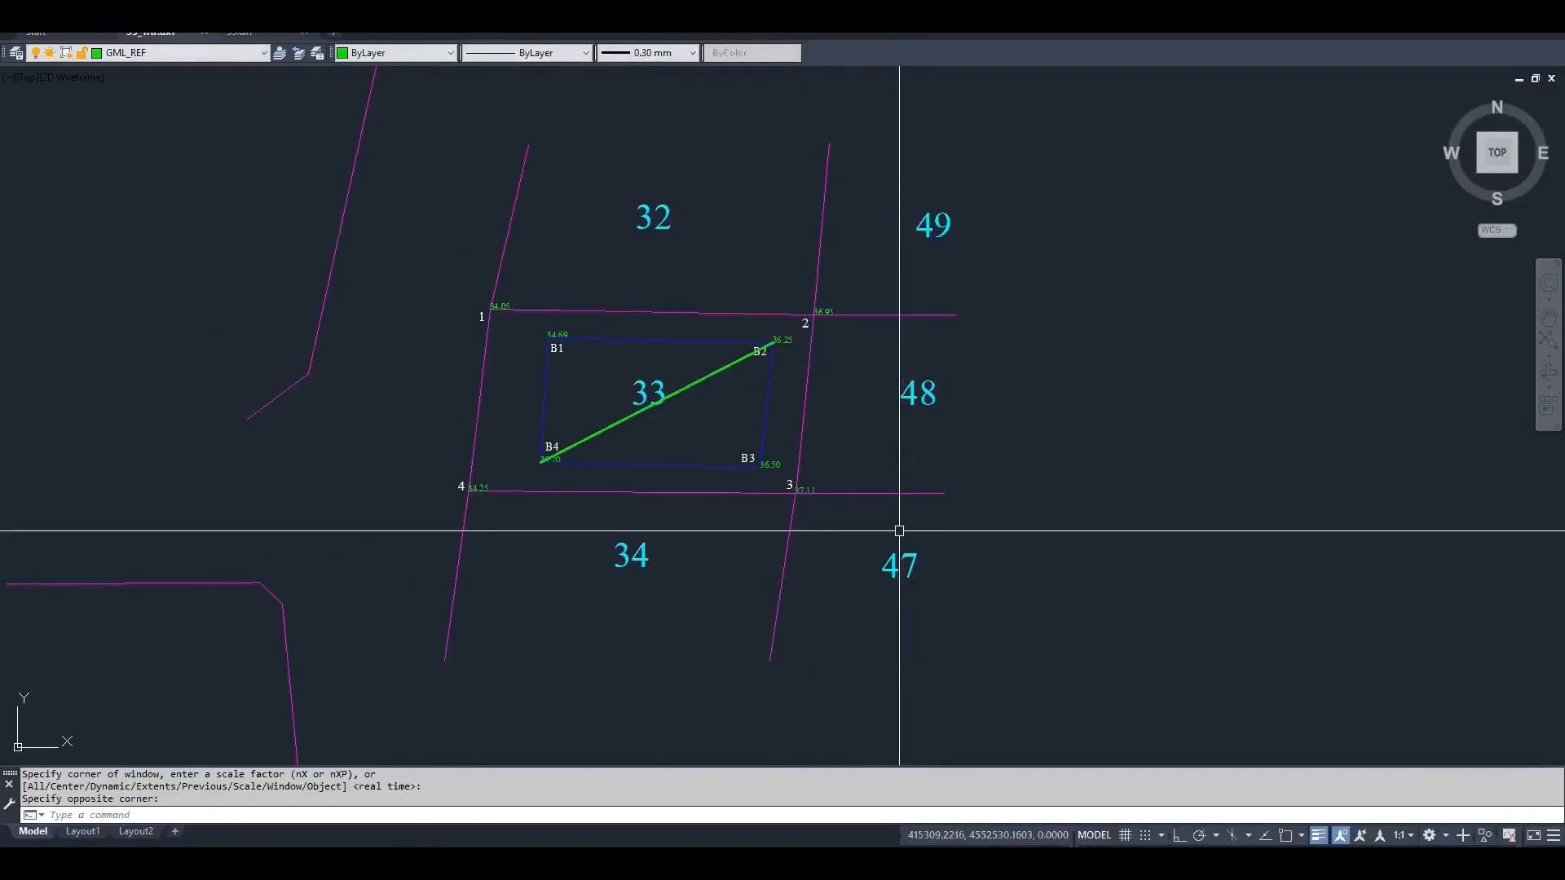
click(650, 406)
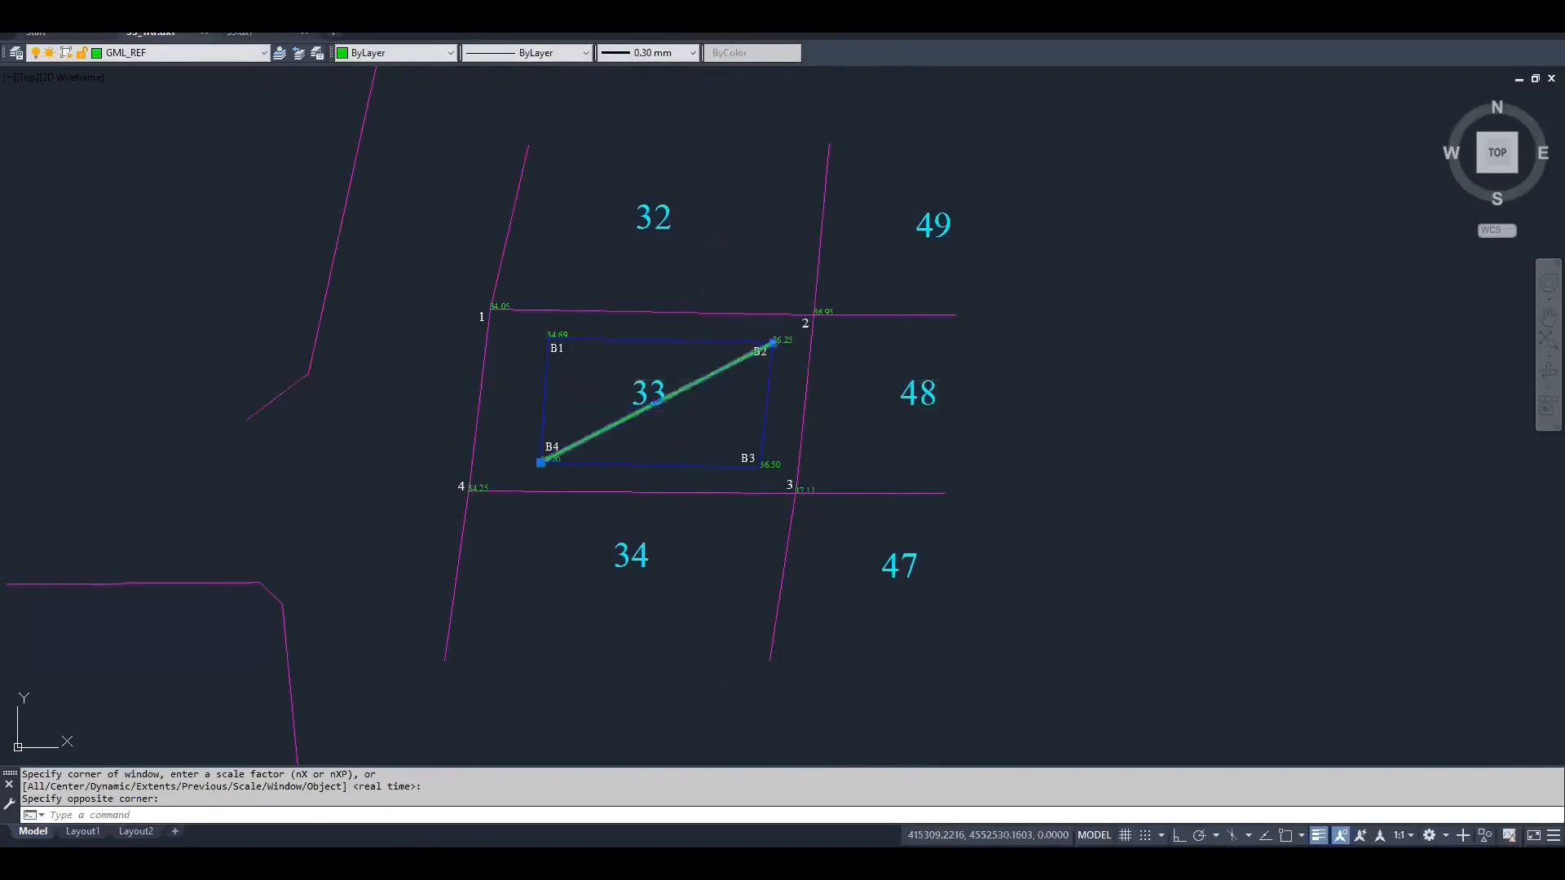
scroll(662, 423, down, 8)
key(Escape)
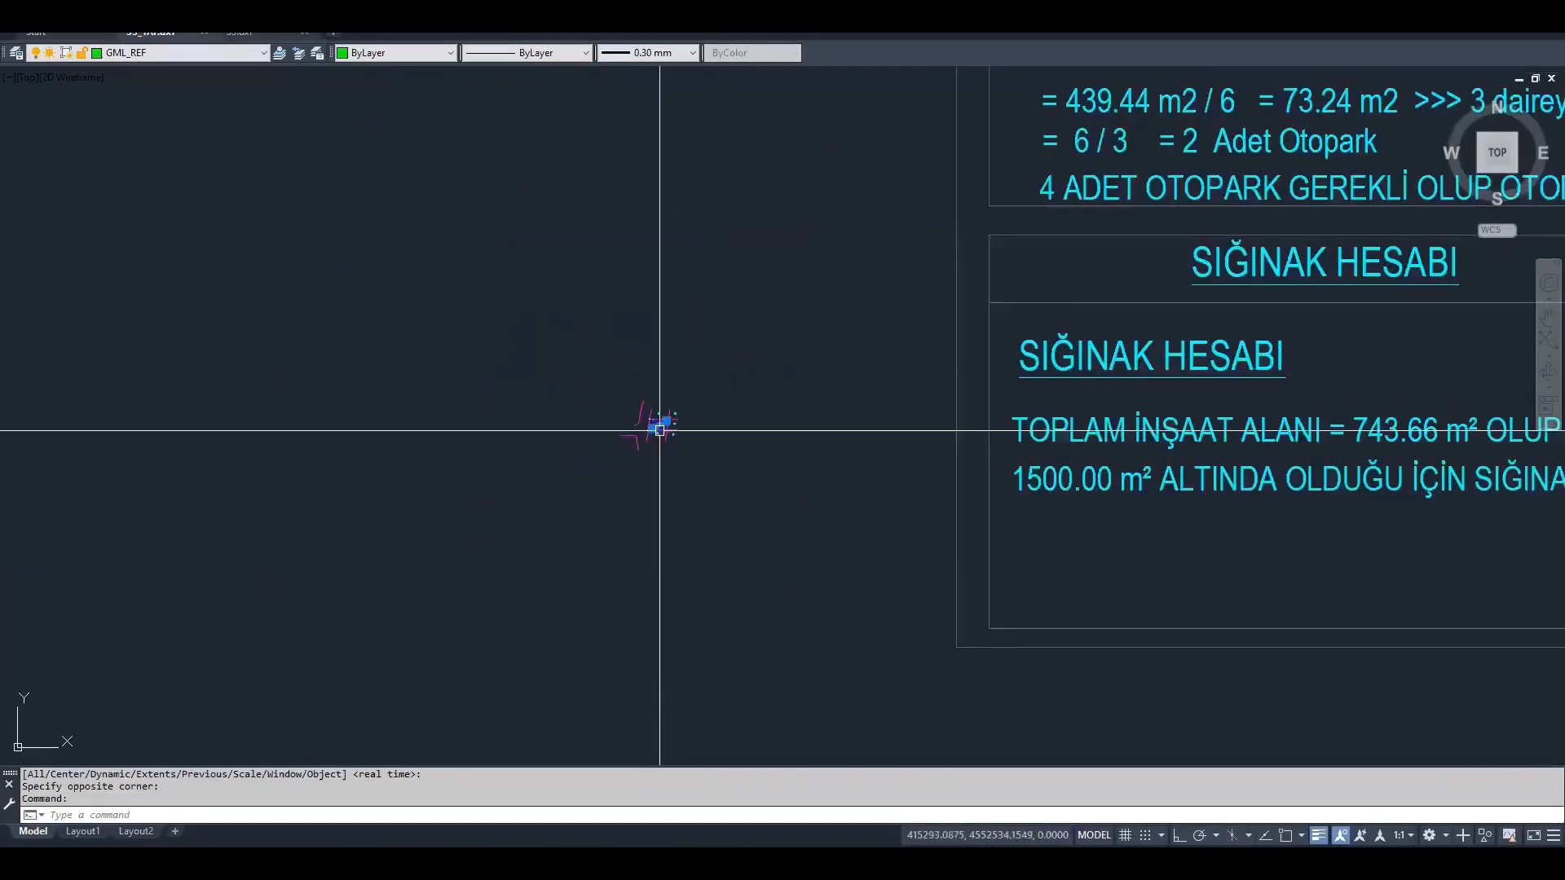
scroll(685, 420, down, 8)
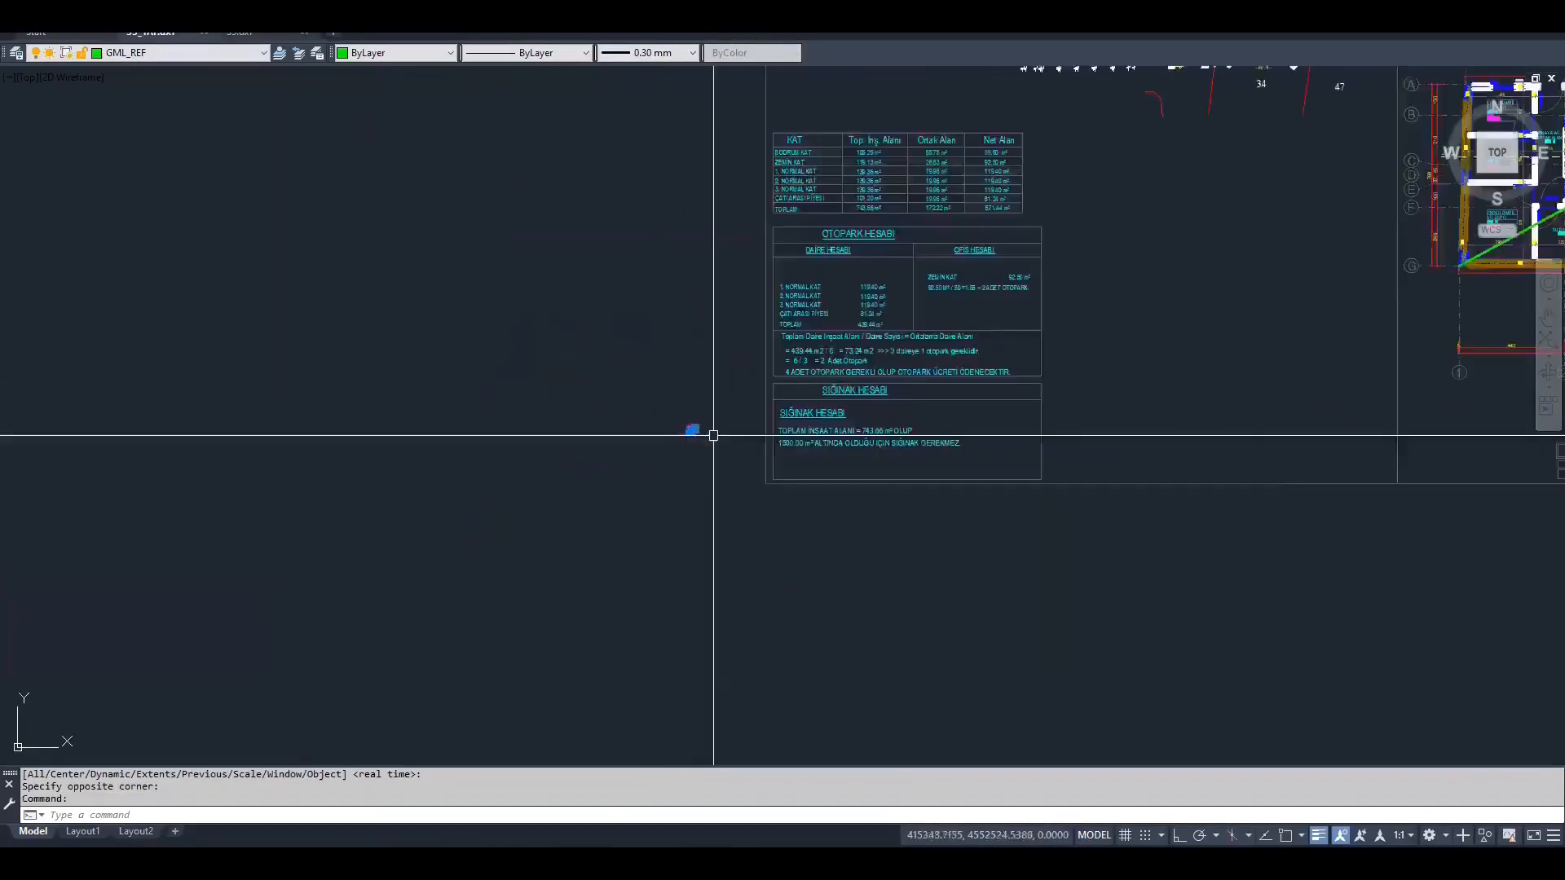
click(668, 408)
key(Escape)
Examine the attribute, window size and ridge texts across the ground floor and CATI plans
click(628, 414)
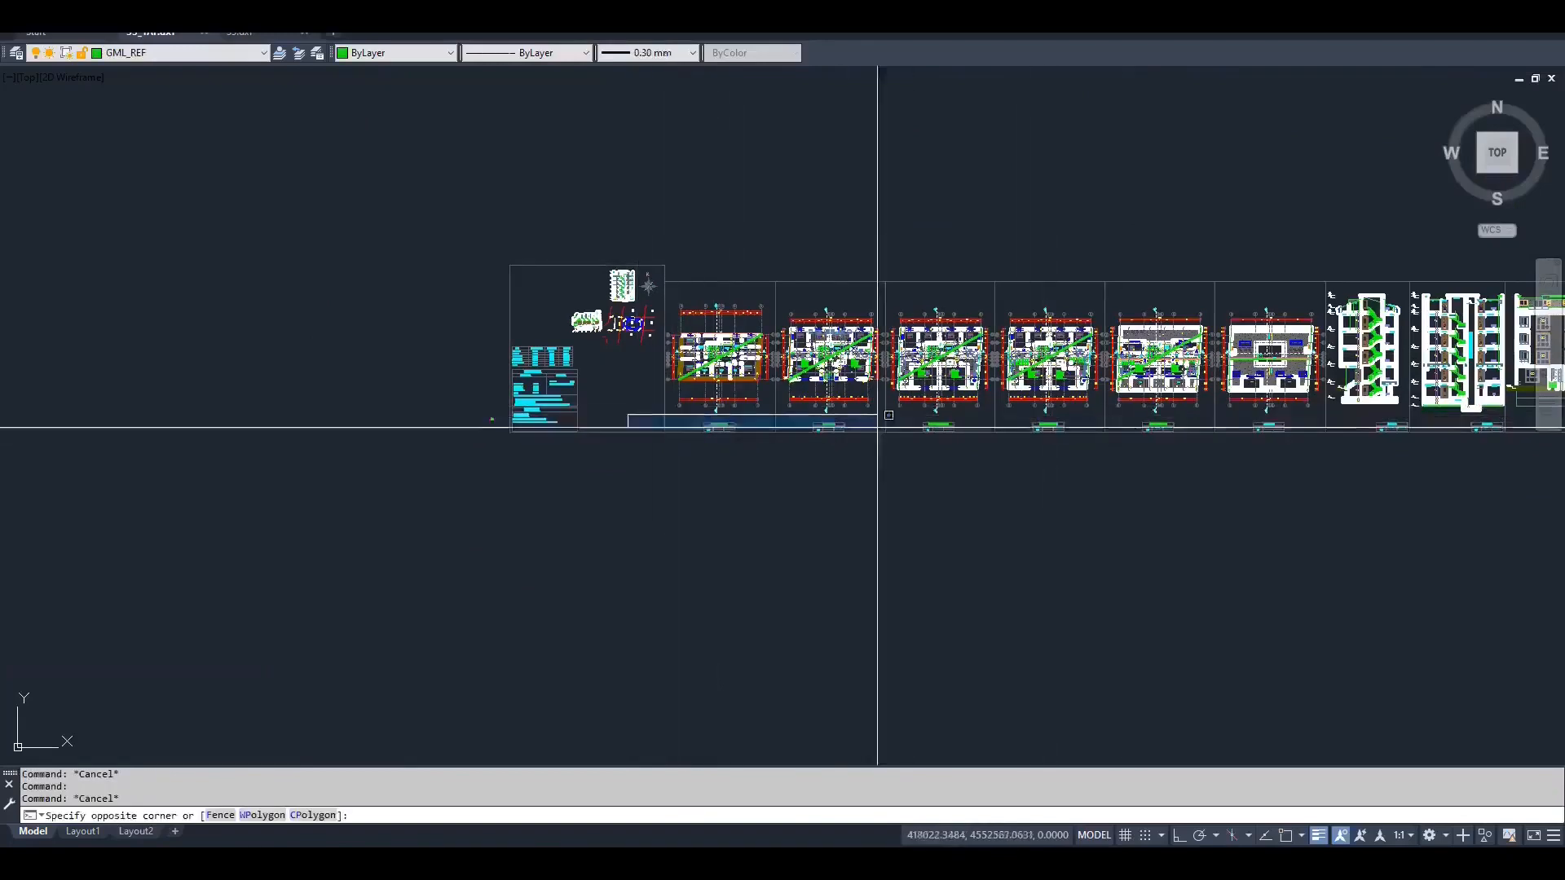
key(Escape)
scroll(723, 364, up, 2)
scroll(698, 384, up, 4)
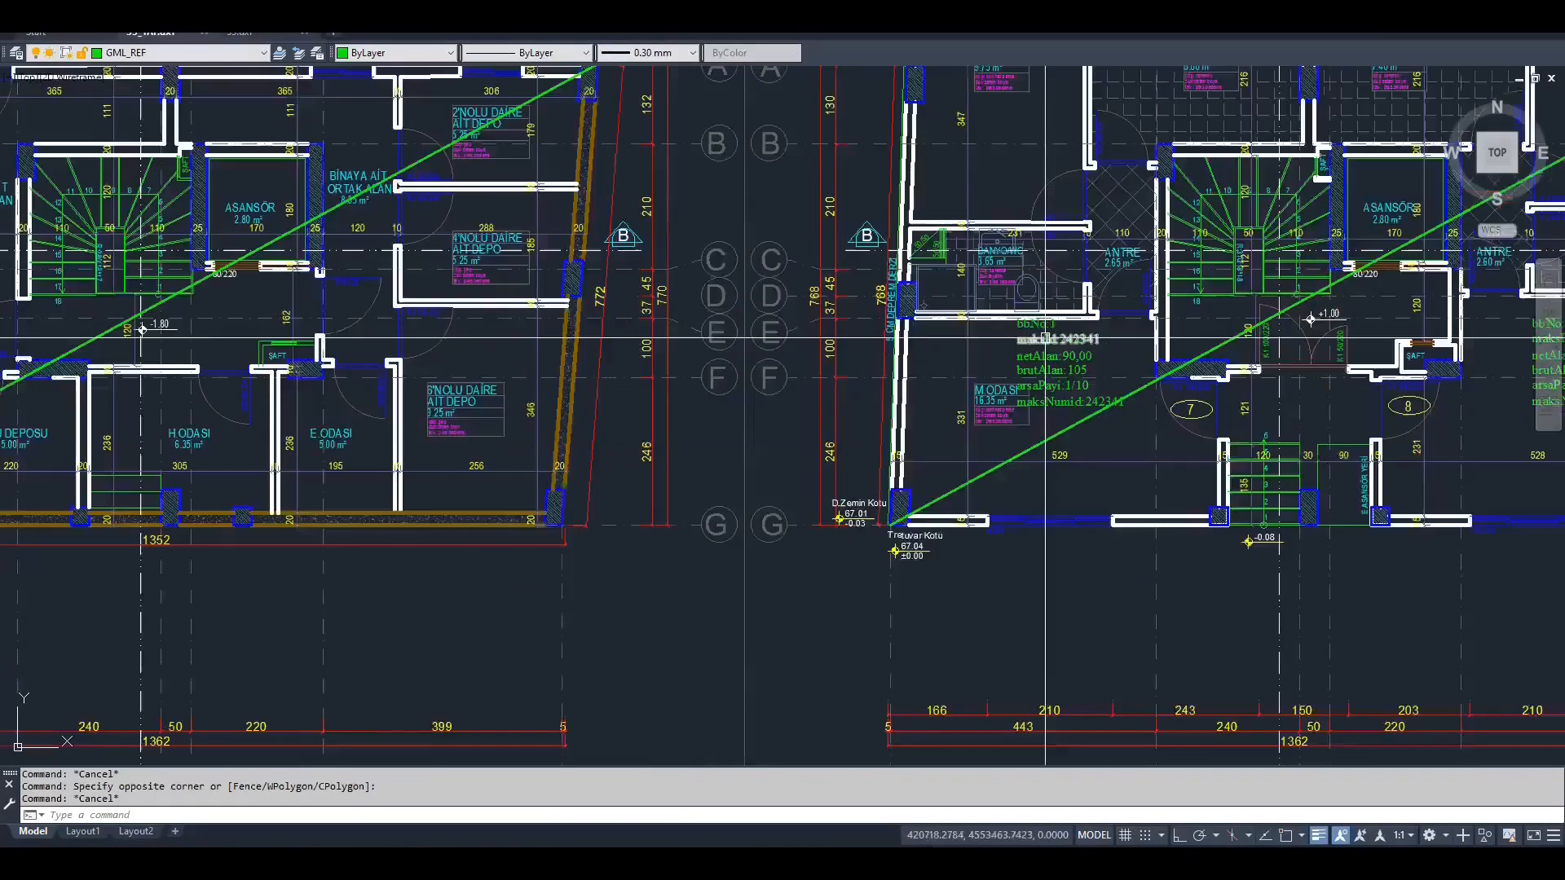
scroll(1035, 387, down, 6)
scroll(815, 366, up, 12)
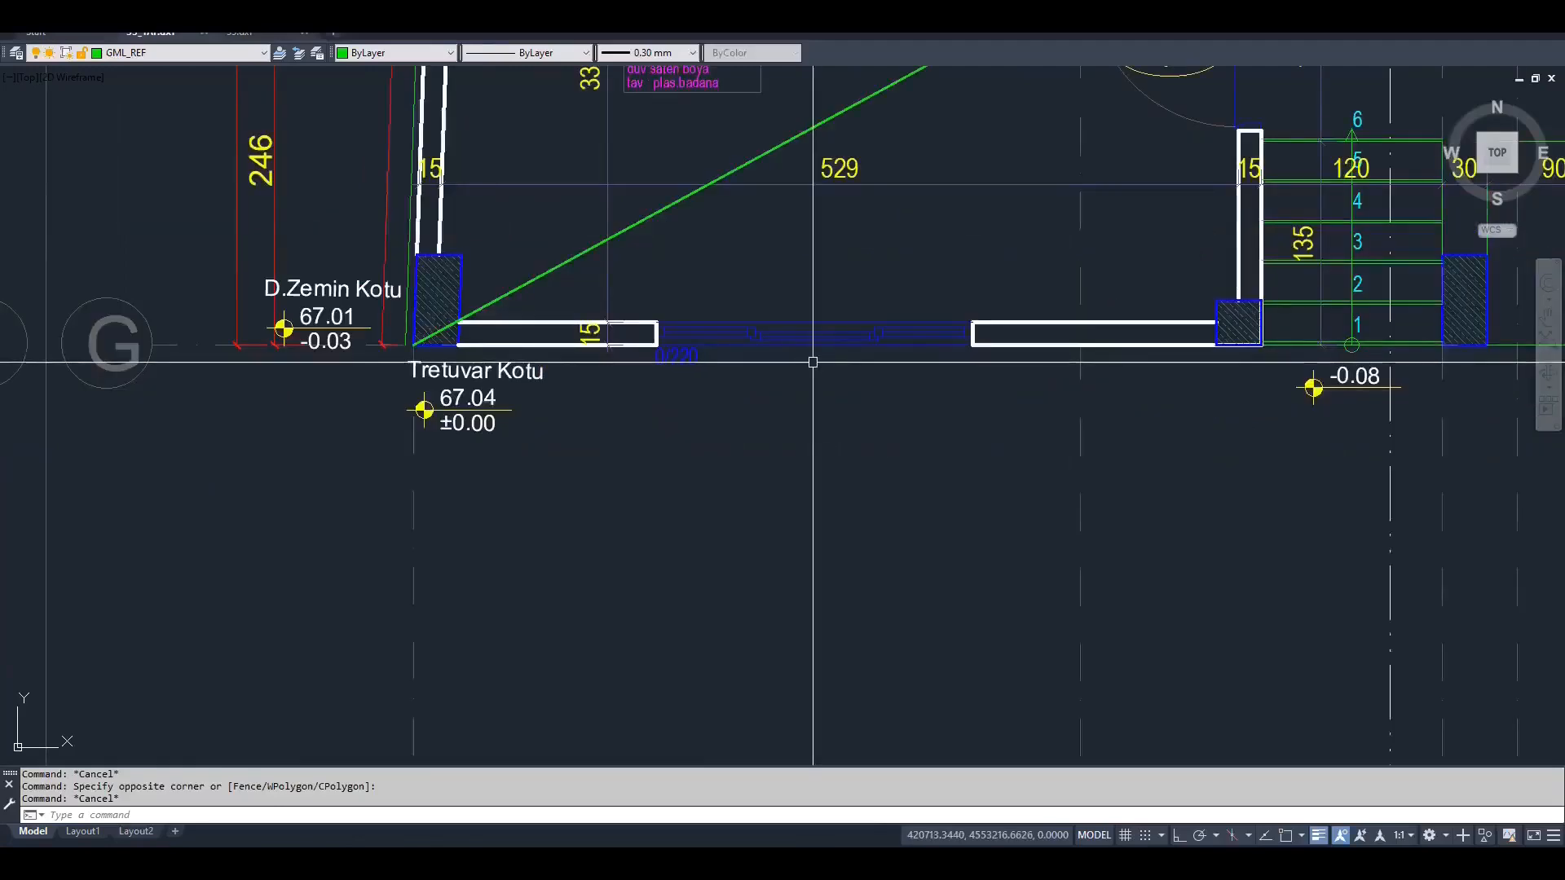
scroll(813, 361, down, 12)
scroll(815, 375, down, 3)
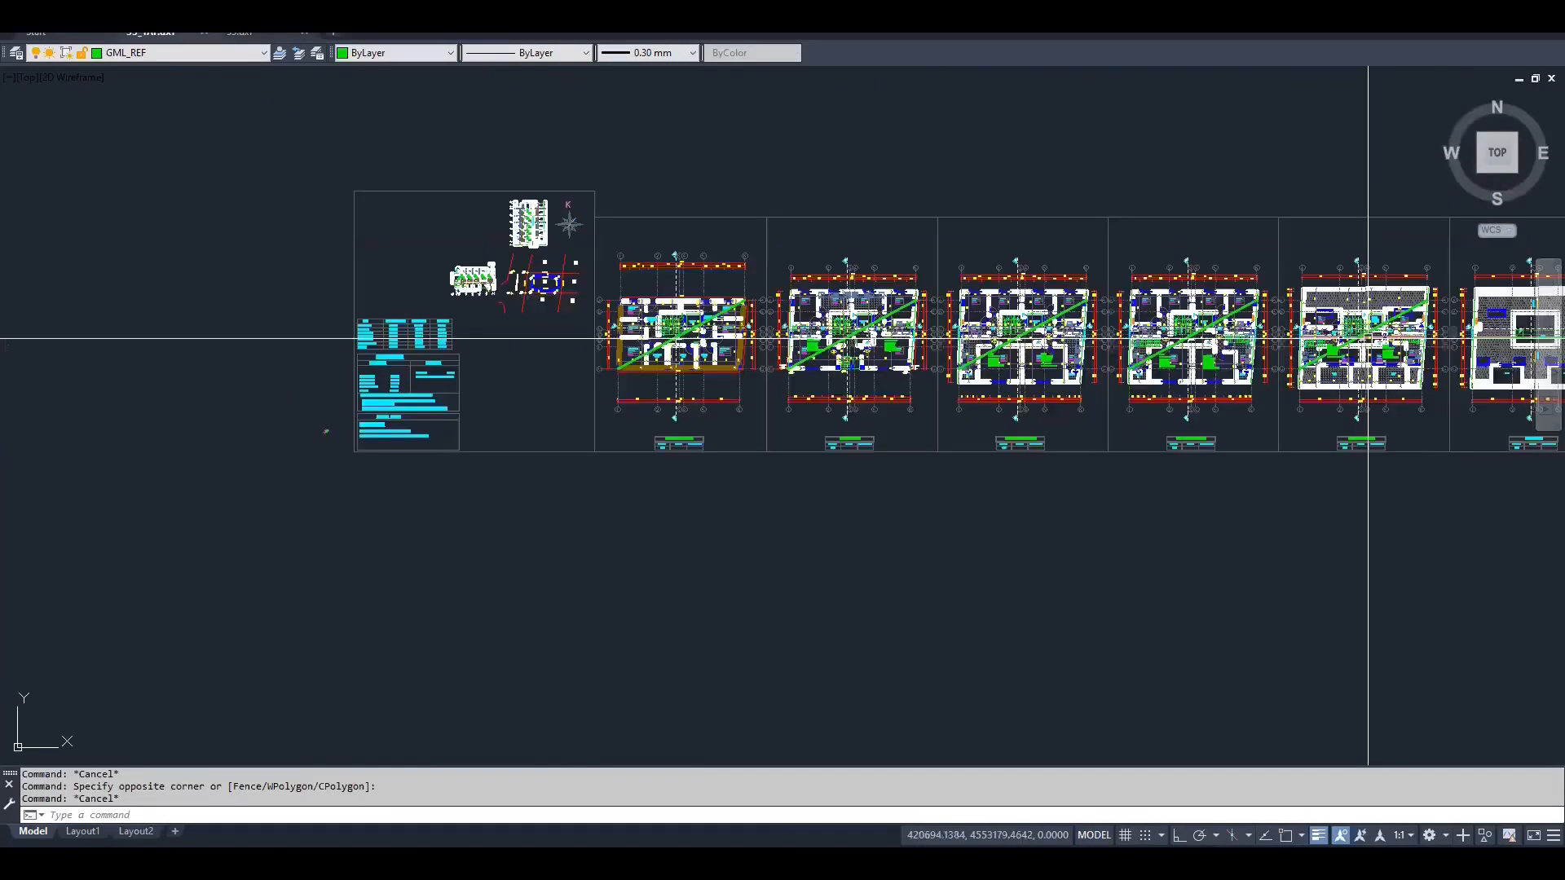
scroll(1368, 337, up, 10)
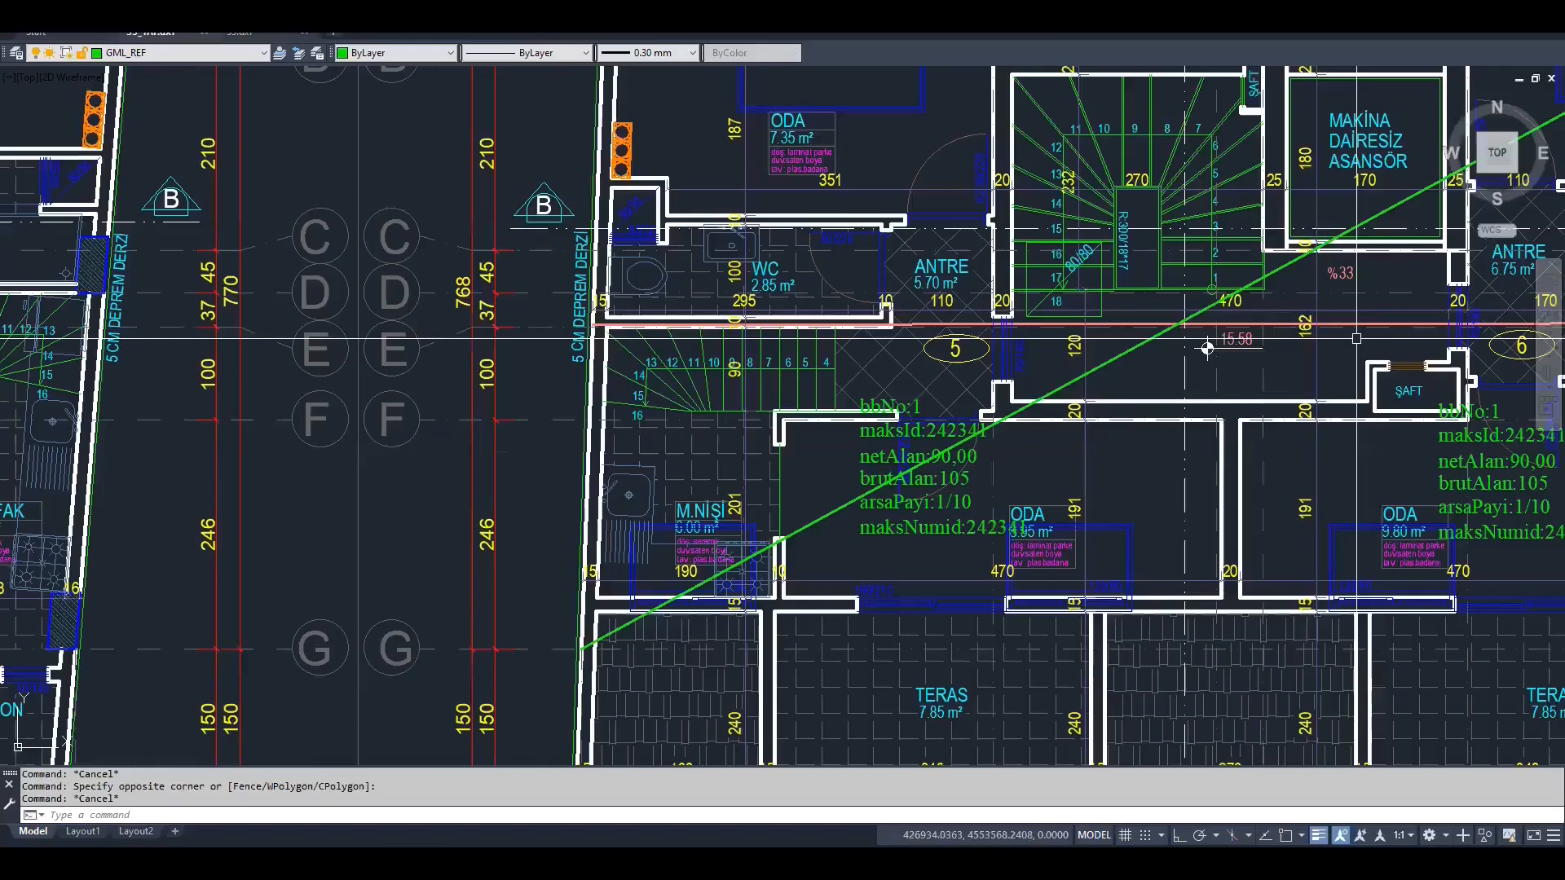
middle_drag(1207, 348, 1110, 372)
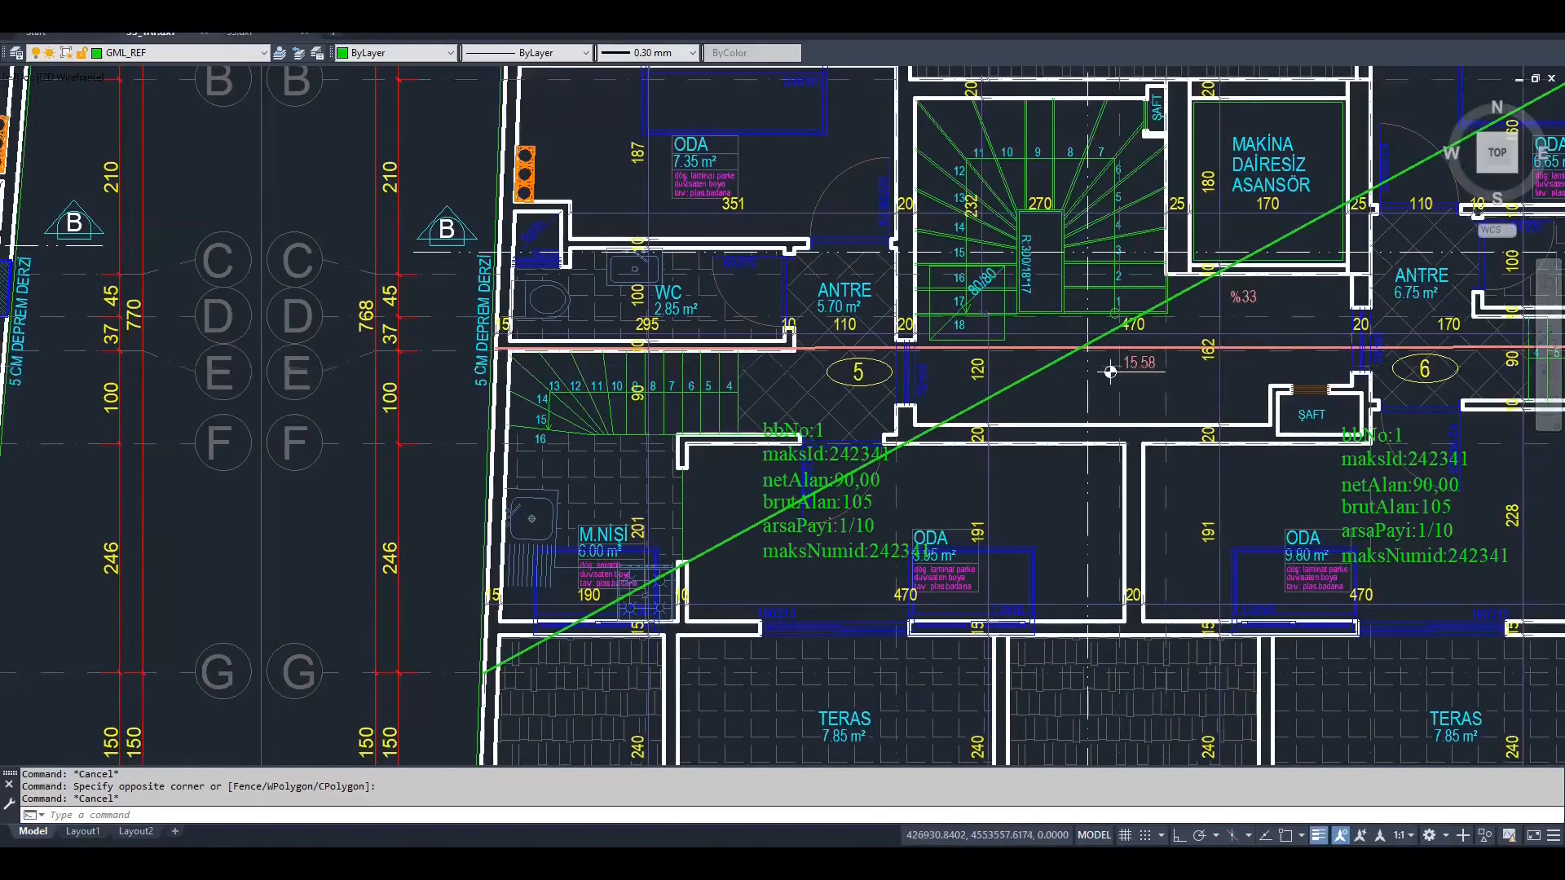
scroll(1141, 370, down, 2)
scroll(1210, 372, down, 7)
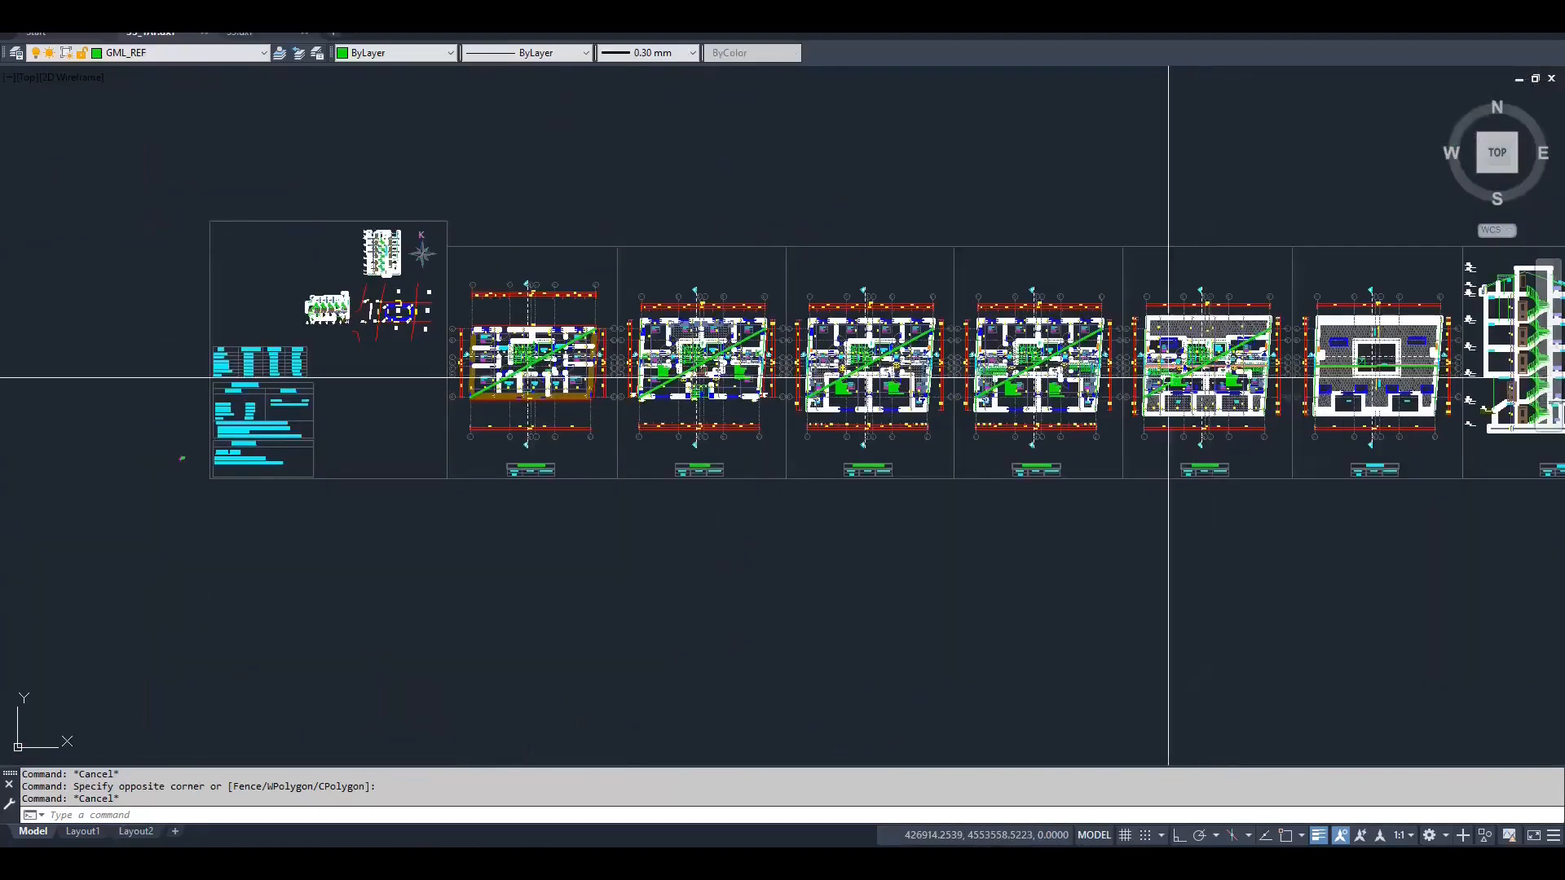
middle_drag(1170, 375, 1081, 375)
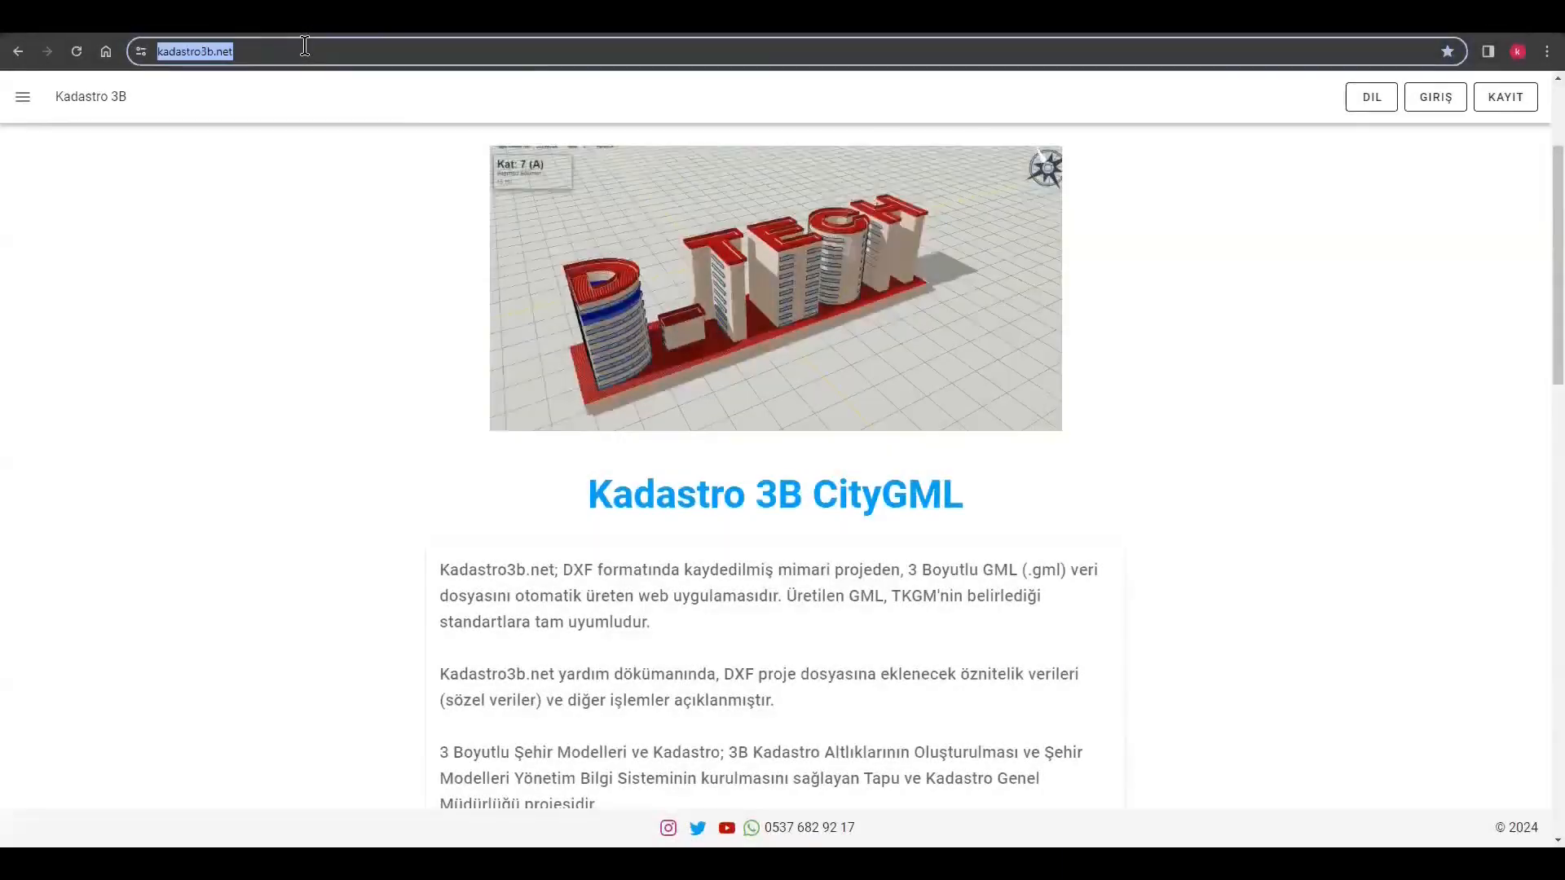
Switch to the Kadastro 3B website in the browser, view the registration form and log in with the prefilled account credentials
click(1303, 320)
click(1495, 100)
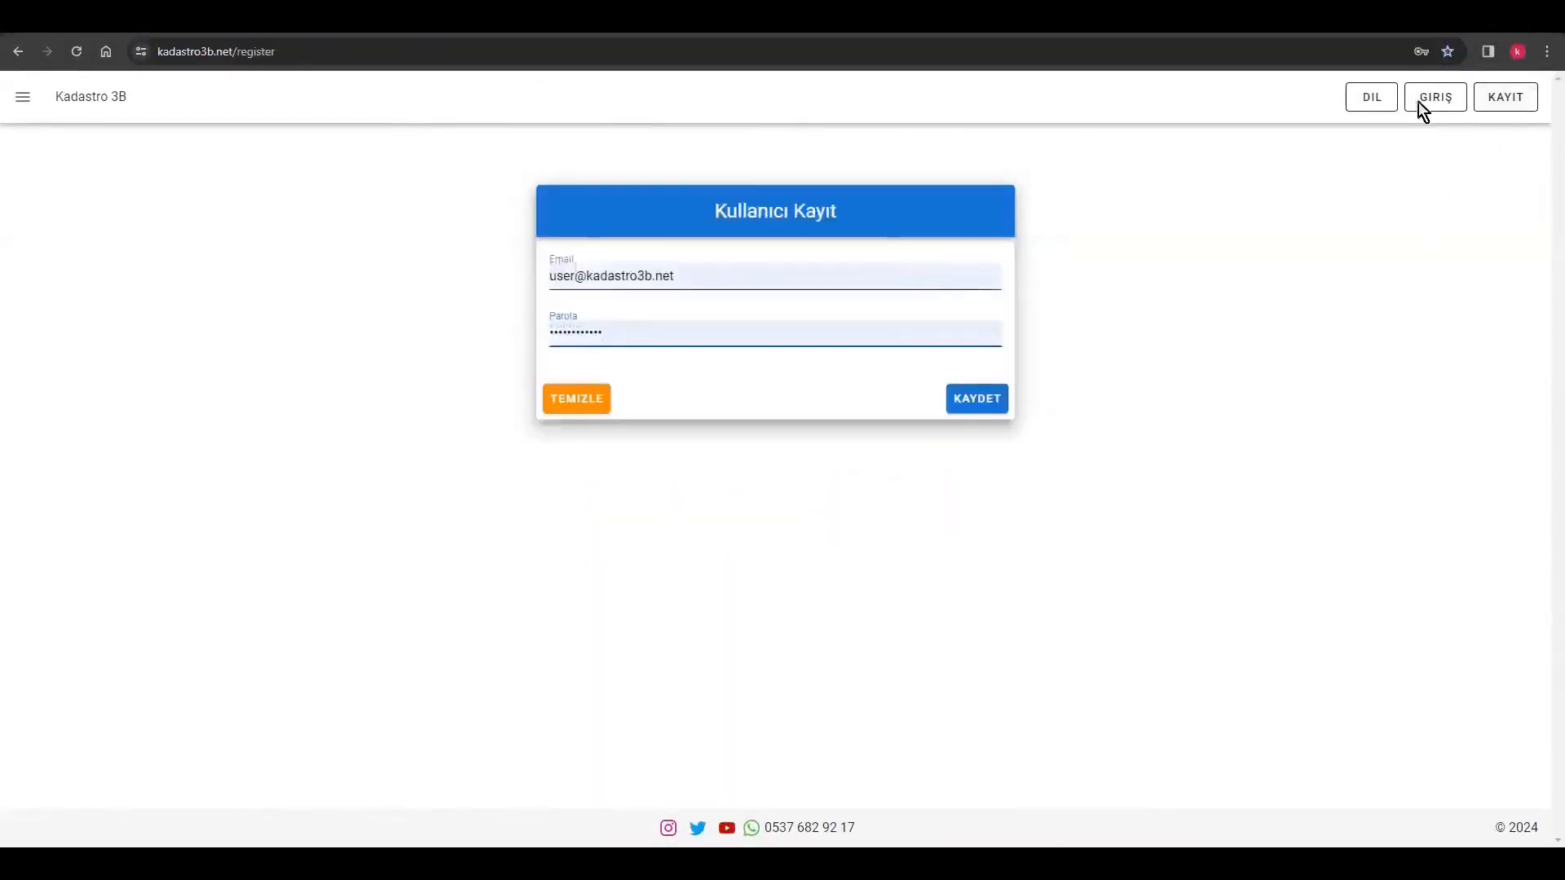
click(1434, 99)
click(988, 401)
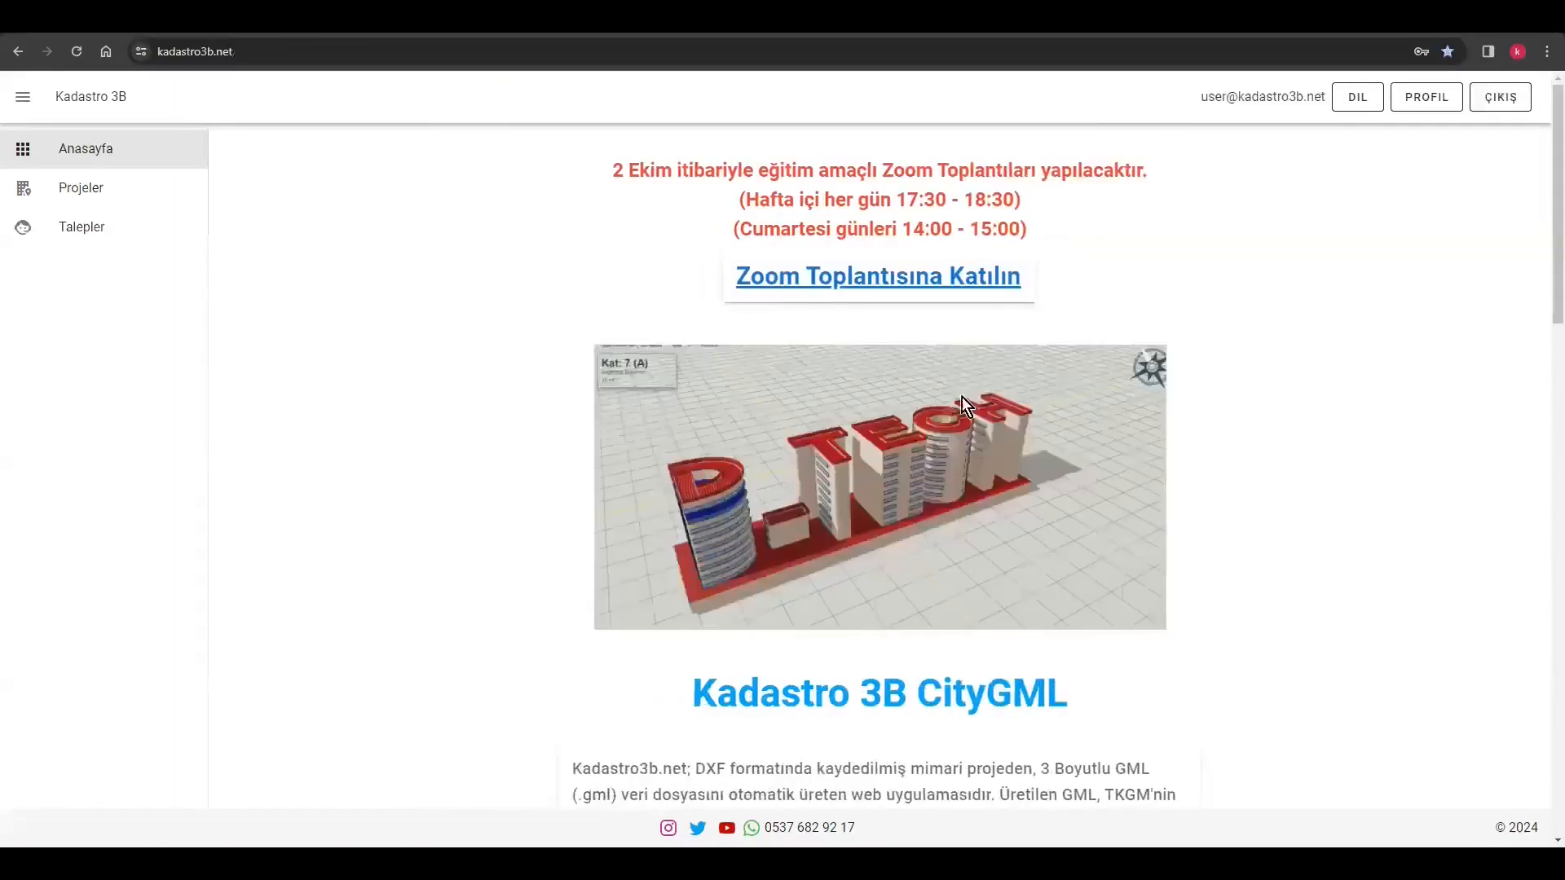
Create project "örnek-01" with its Takbis Id and building identity number, Ada 3, Parsel 33, meridian 30°, type Ana and approval date 15.05.2024
click(81, 189)
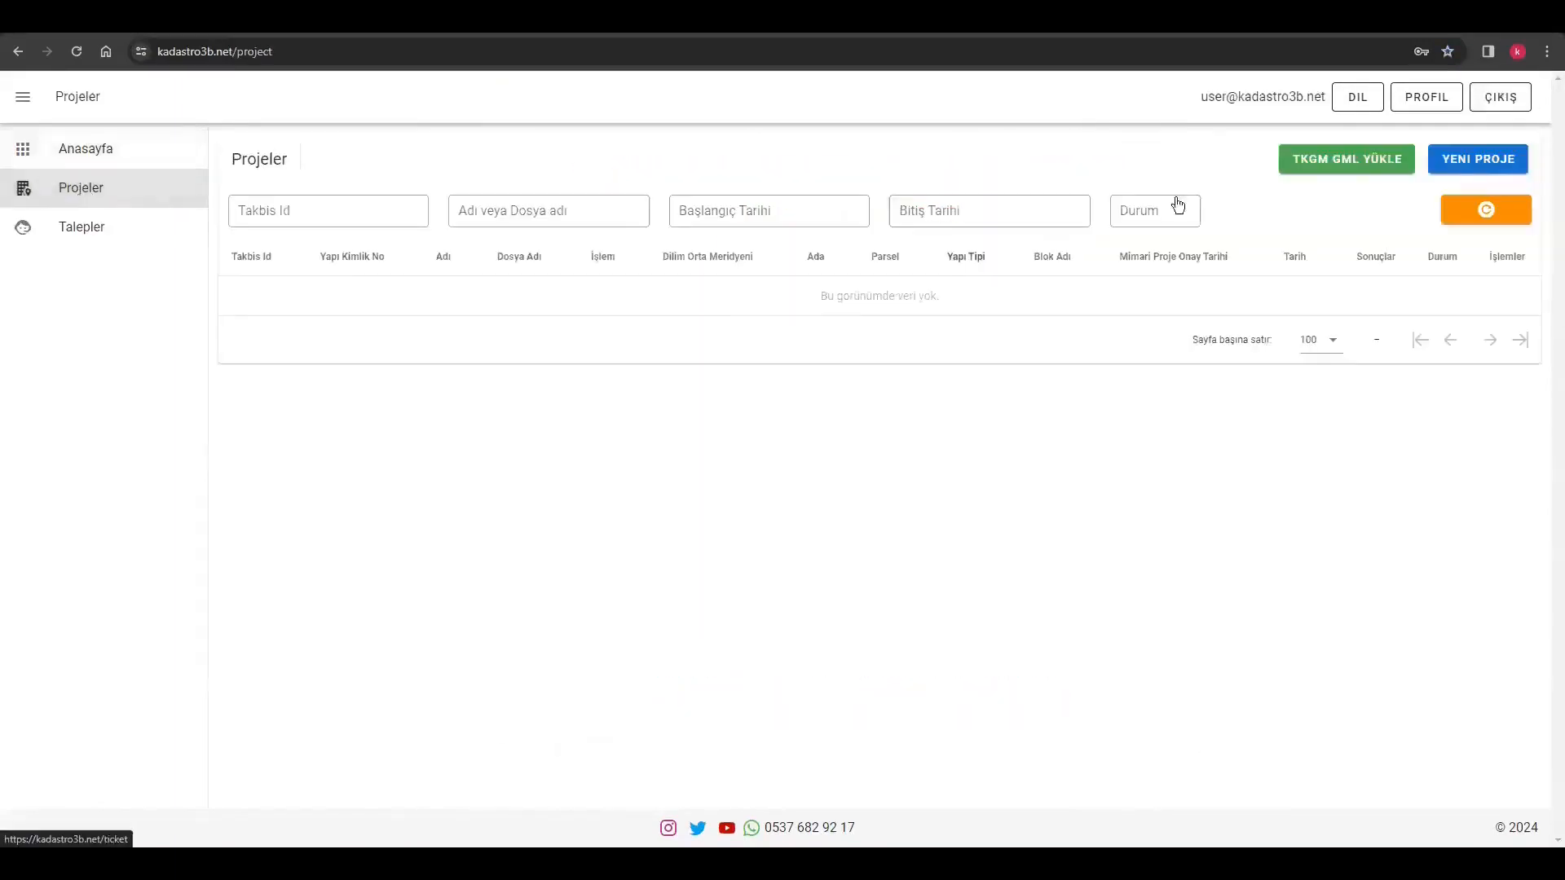
click(1471, 160)
text(örnek-01)
click(644, 384)
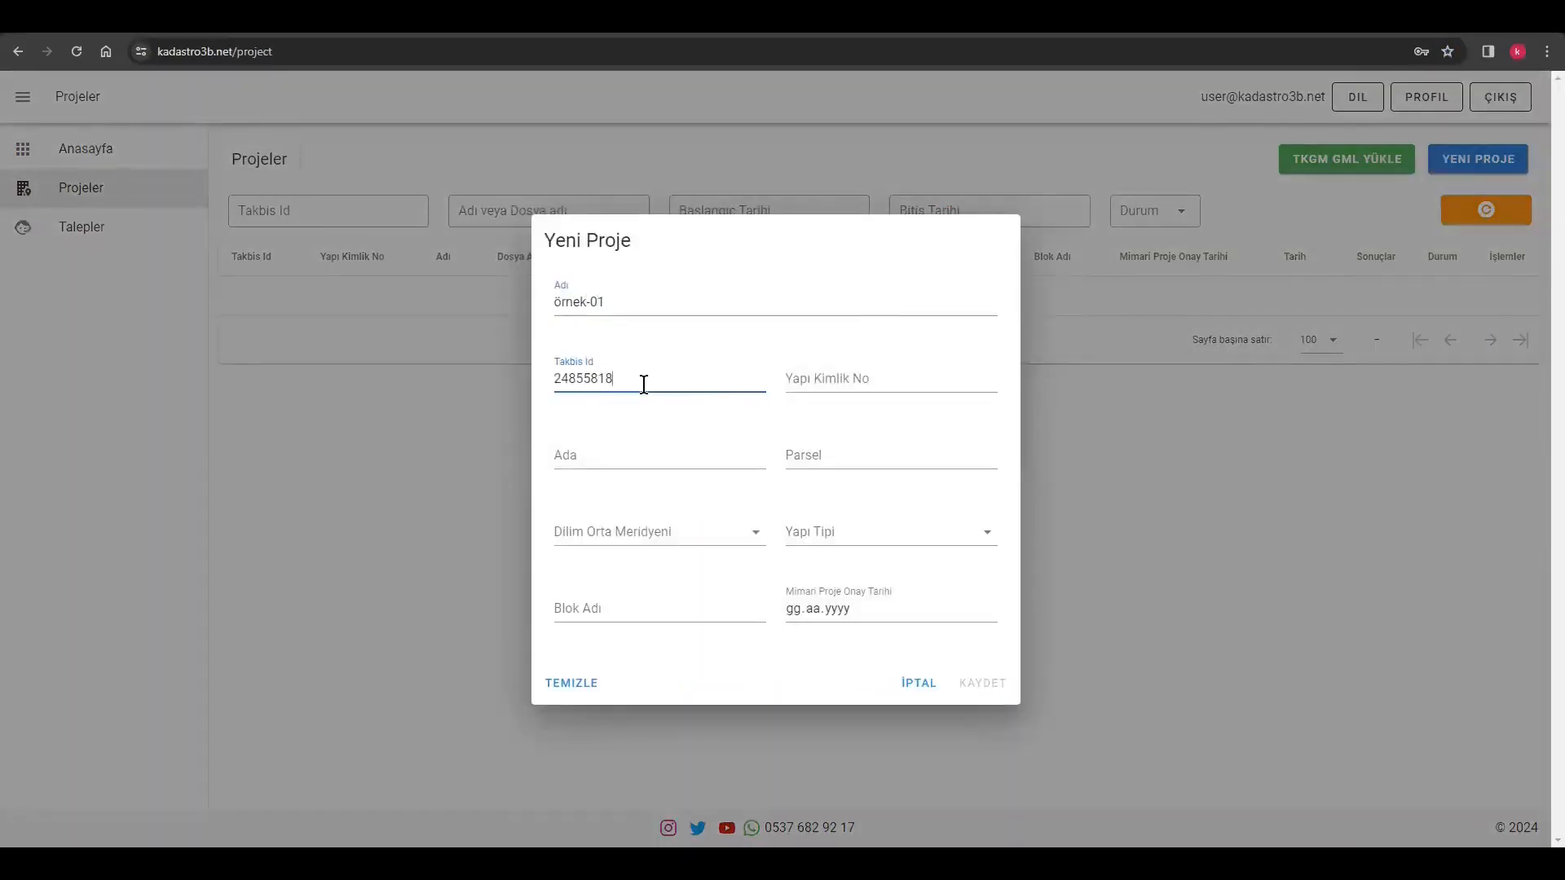
key(Tab)
key(Tab)
key(Tab)
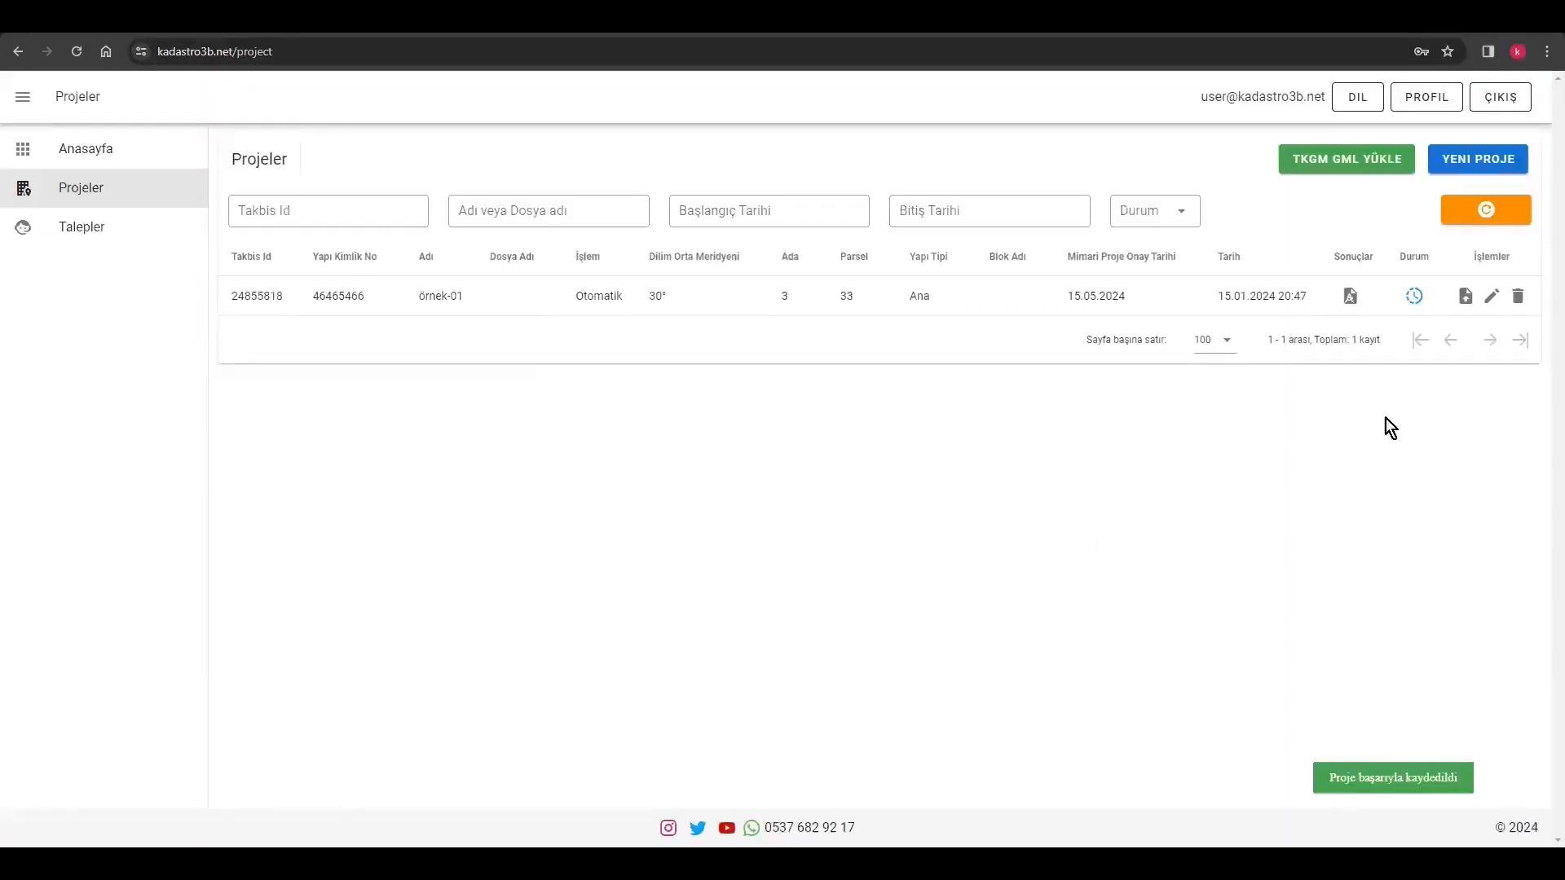
Attach the 33_YAP DXF file to the örnek-01 project and upload it with the Otomatik process
click(1466, 297)
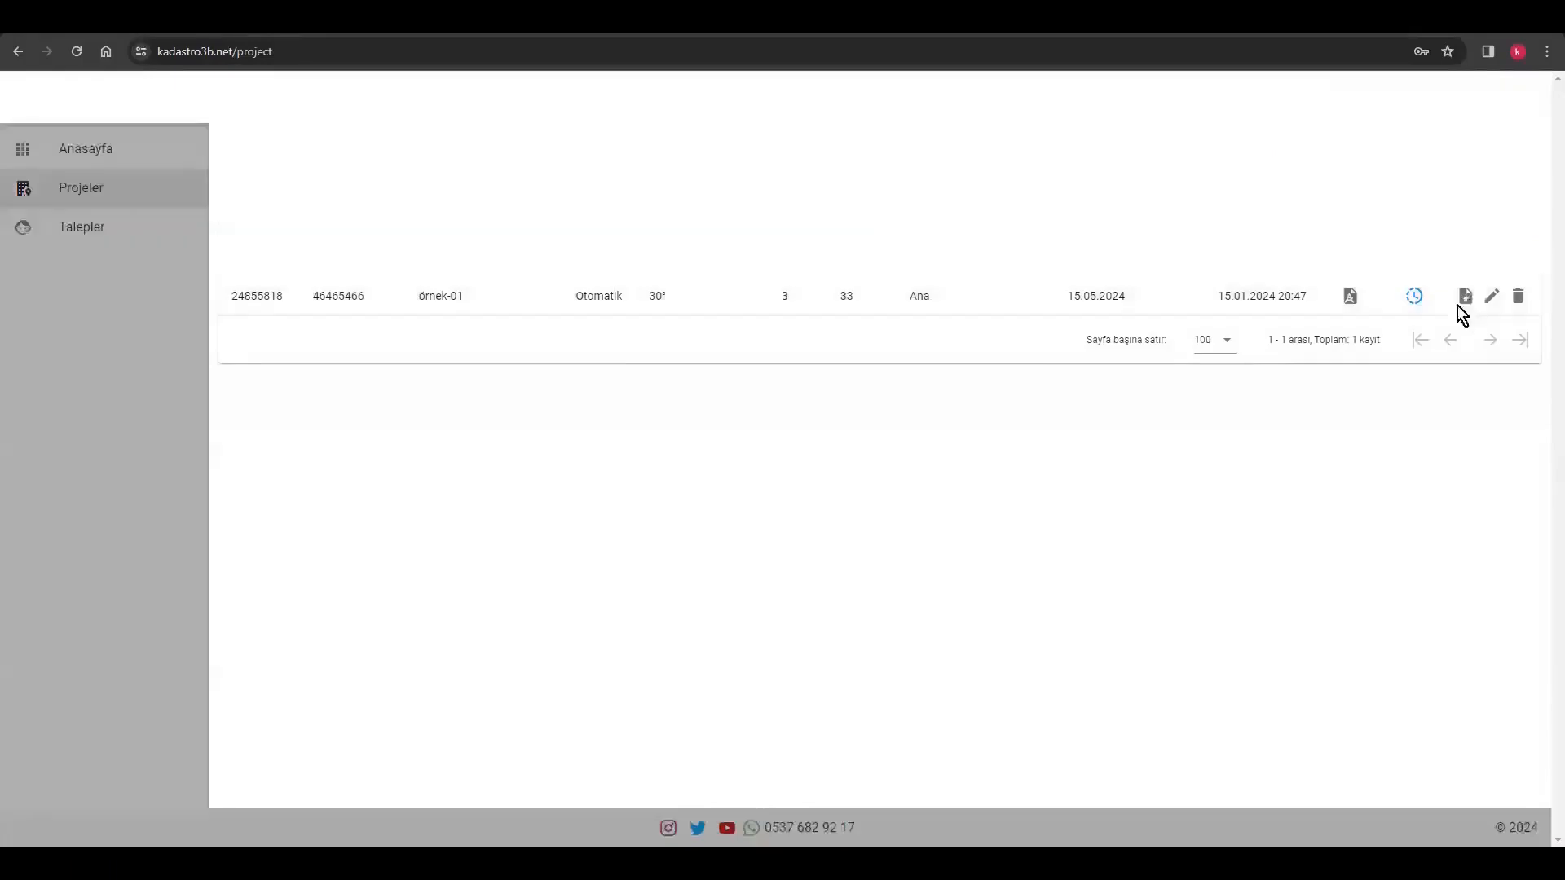
click(715, 483)
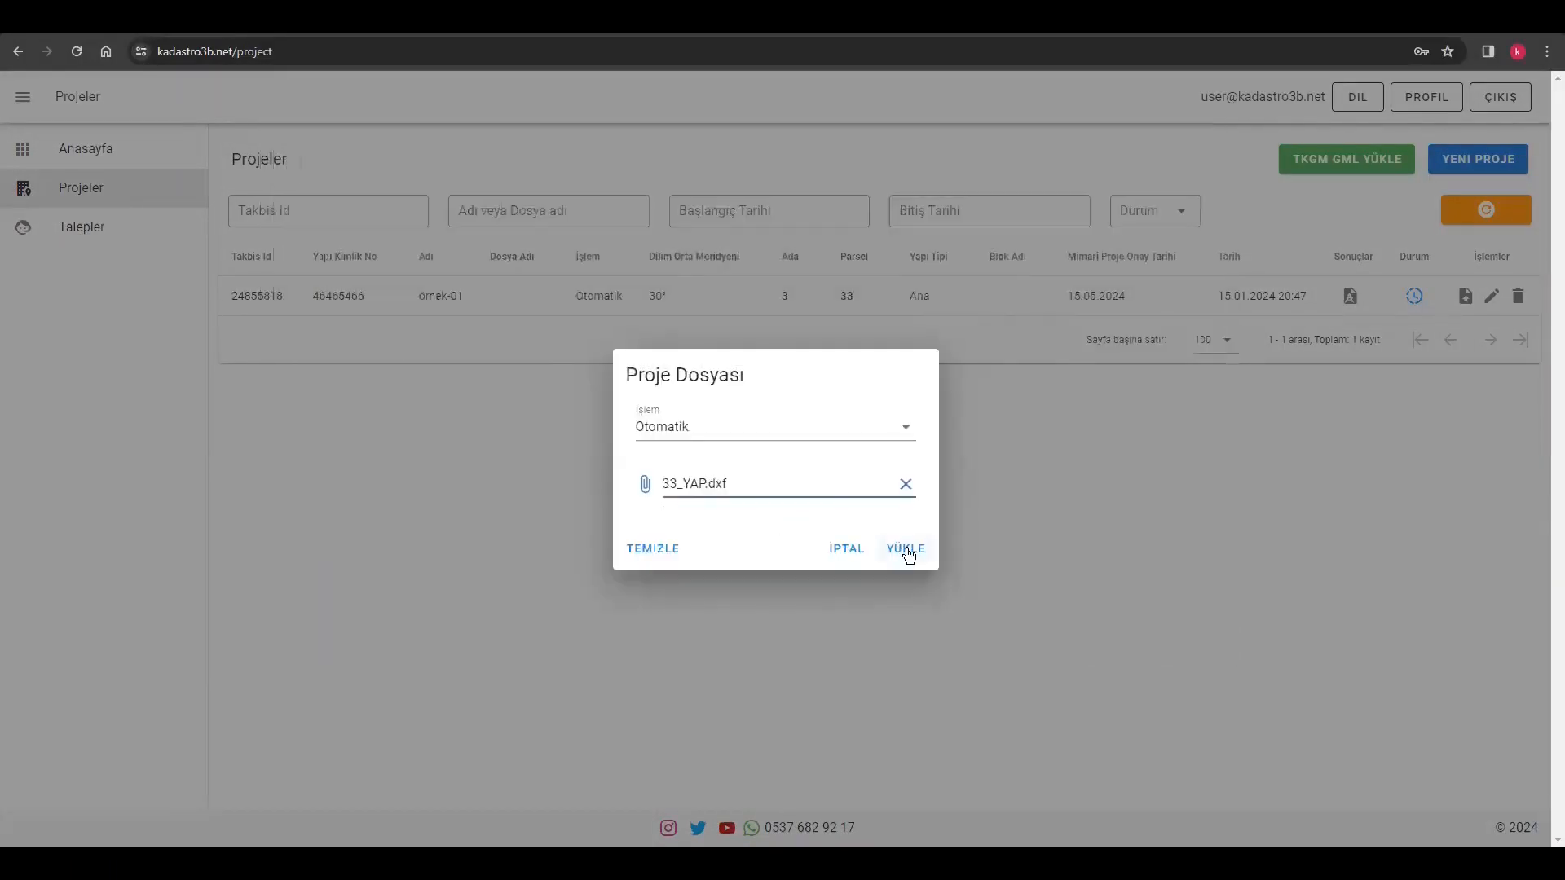
click(908, 549)
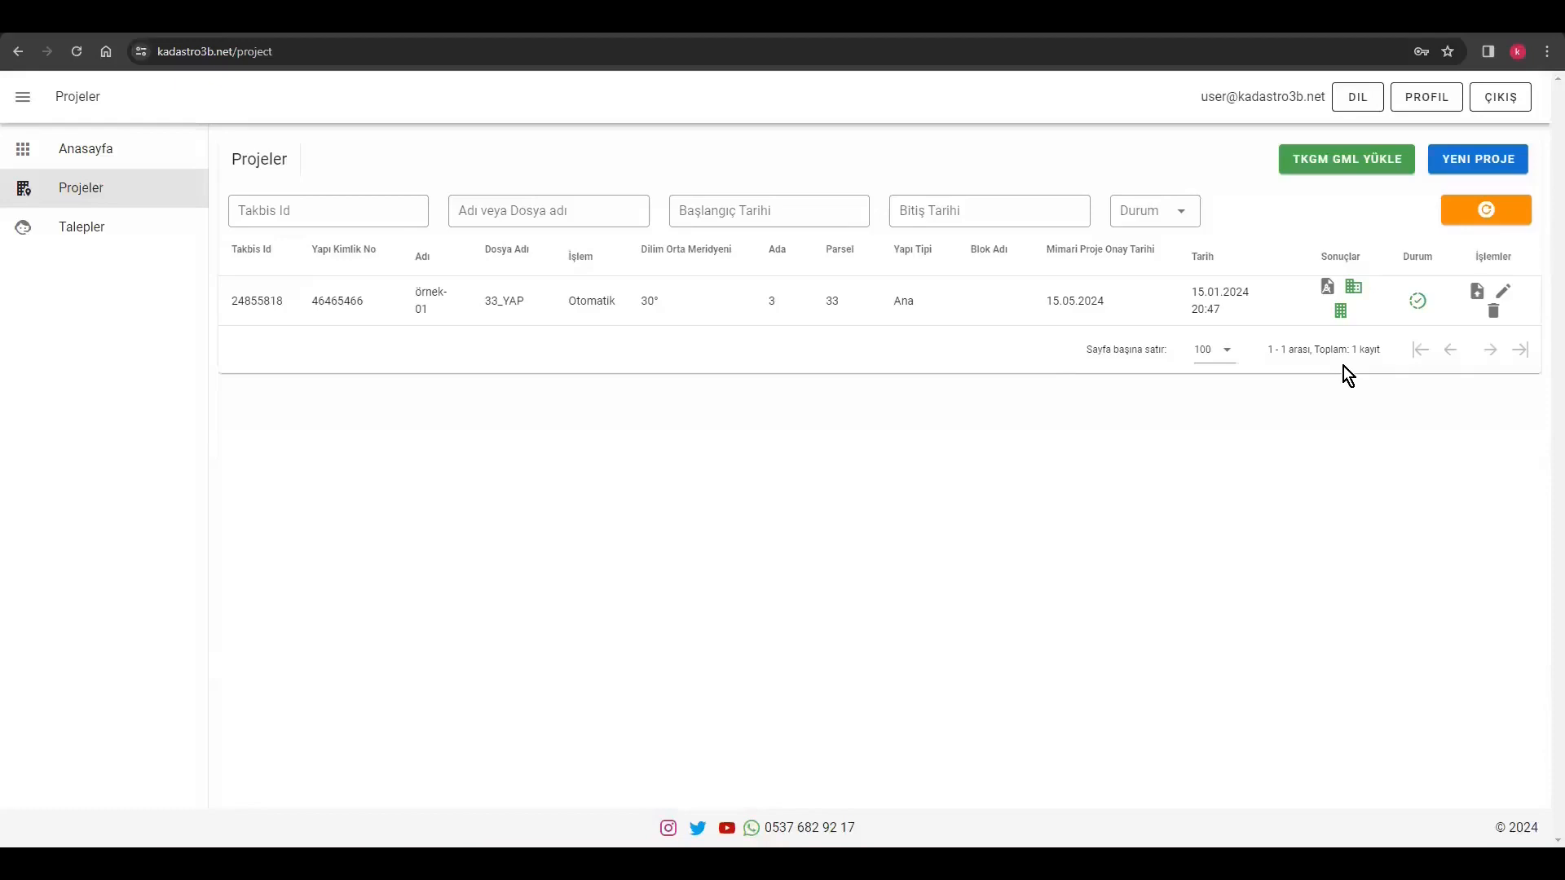
Download the project's CAD result as 33_YAP.zip into the projects folder and open 33_YAP-2D.dxf from the archive in AutoCAD
click(1354, 286)
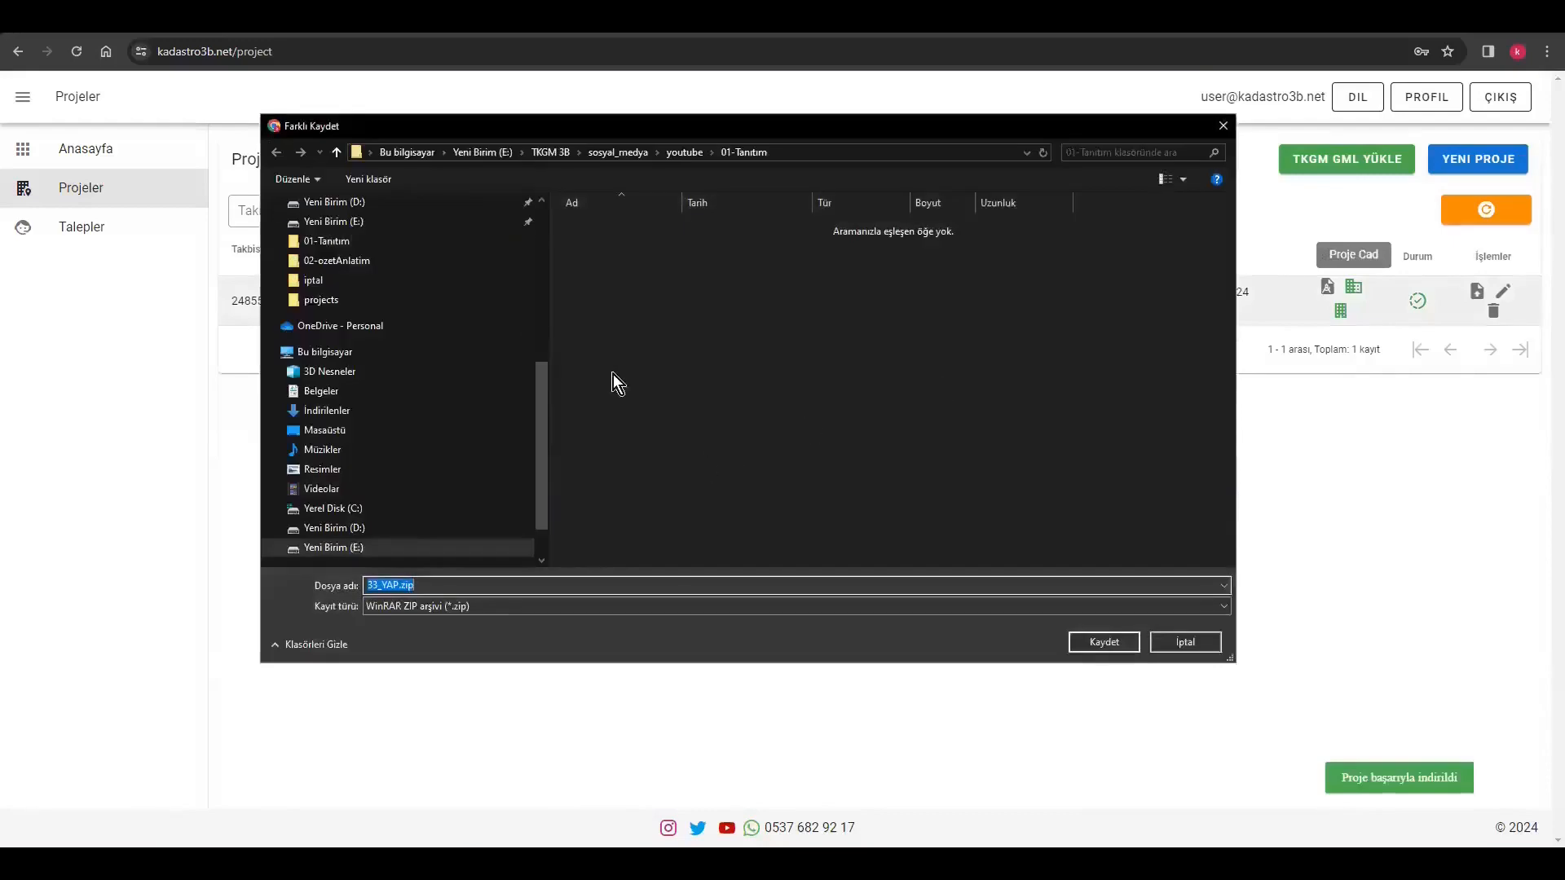
click(432, 301)
click(1103, 642)
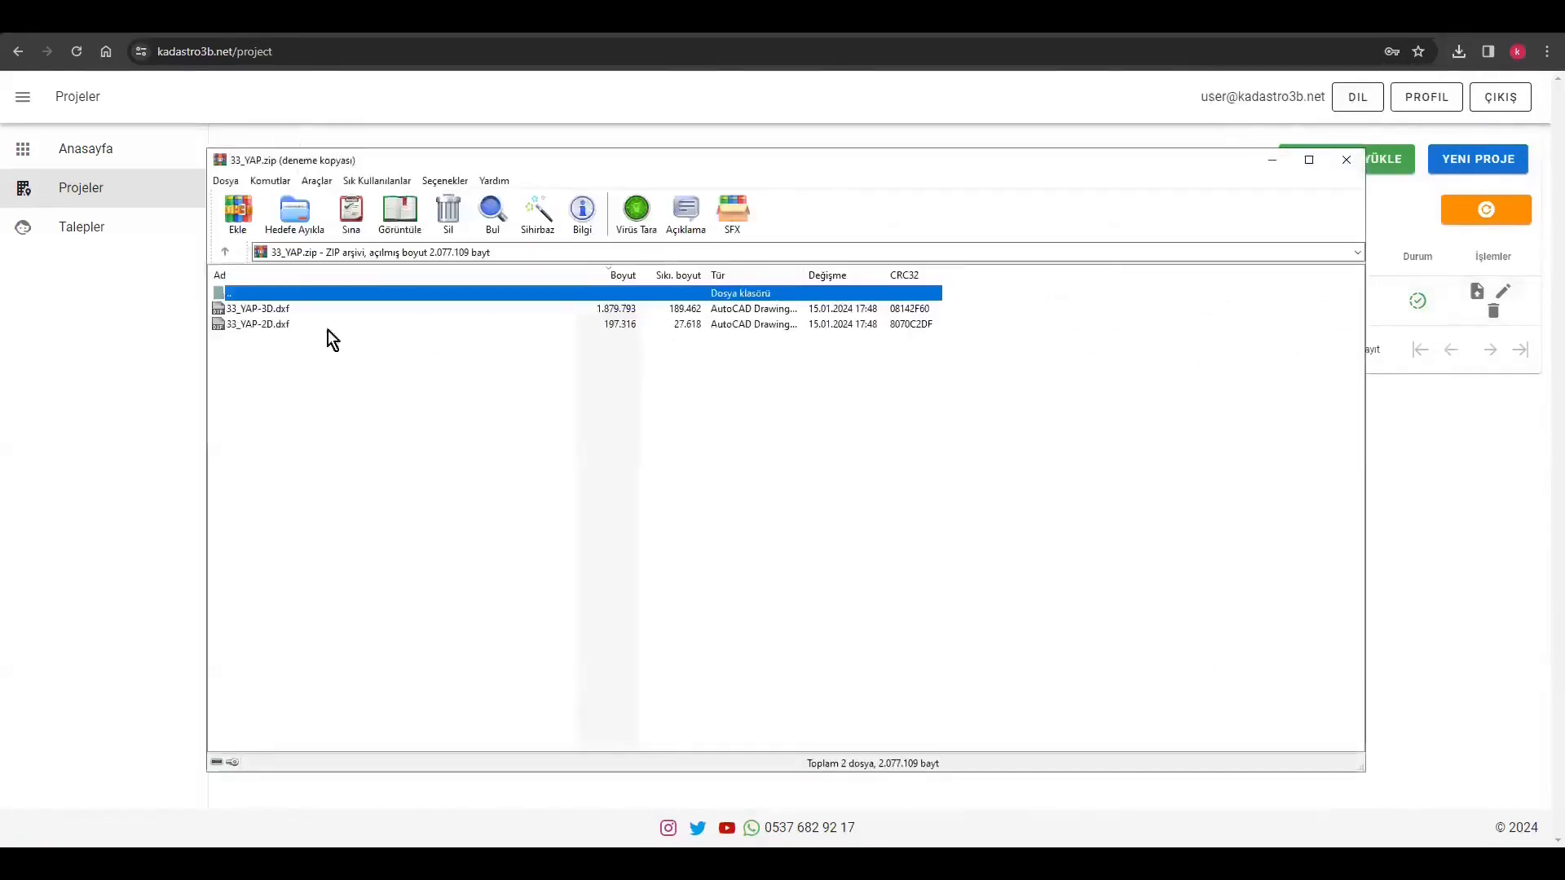
double_click(287, 325)
click(863, 478)
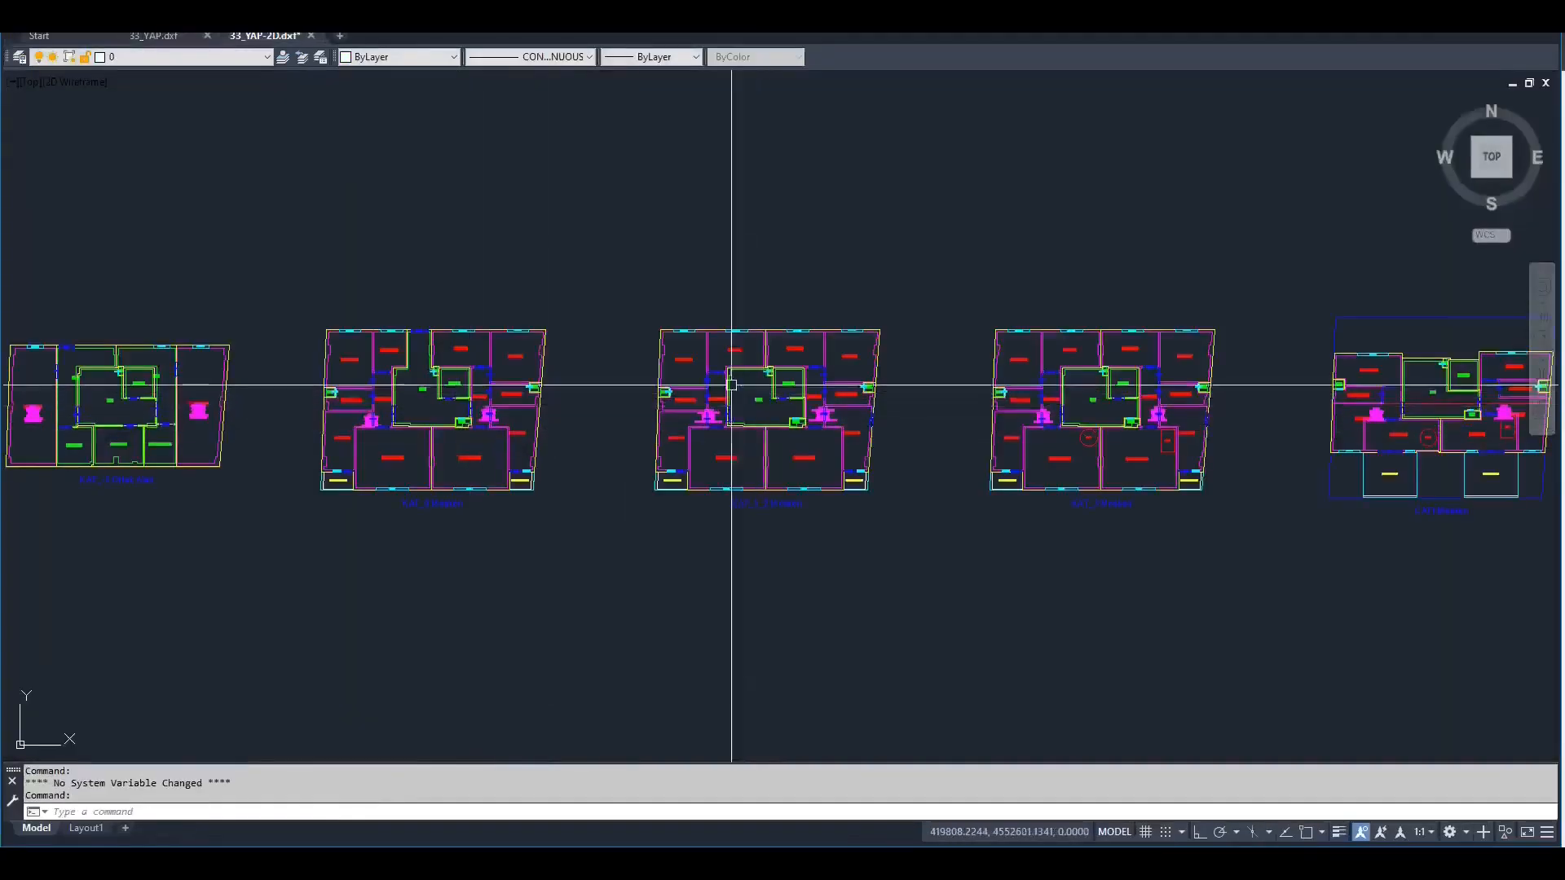
Move the magenta outline of the west unit in the KAT_1_2 plan to the empty area above the plan
scroll(731, 367, up, 6)
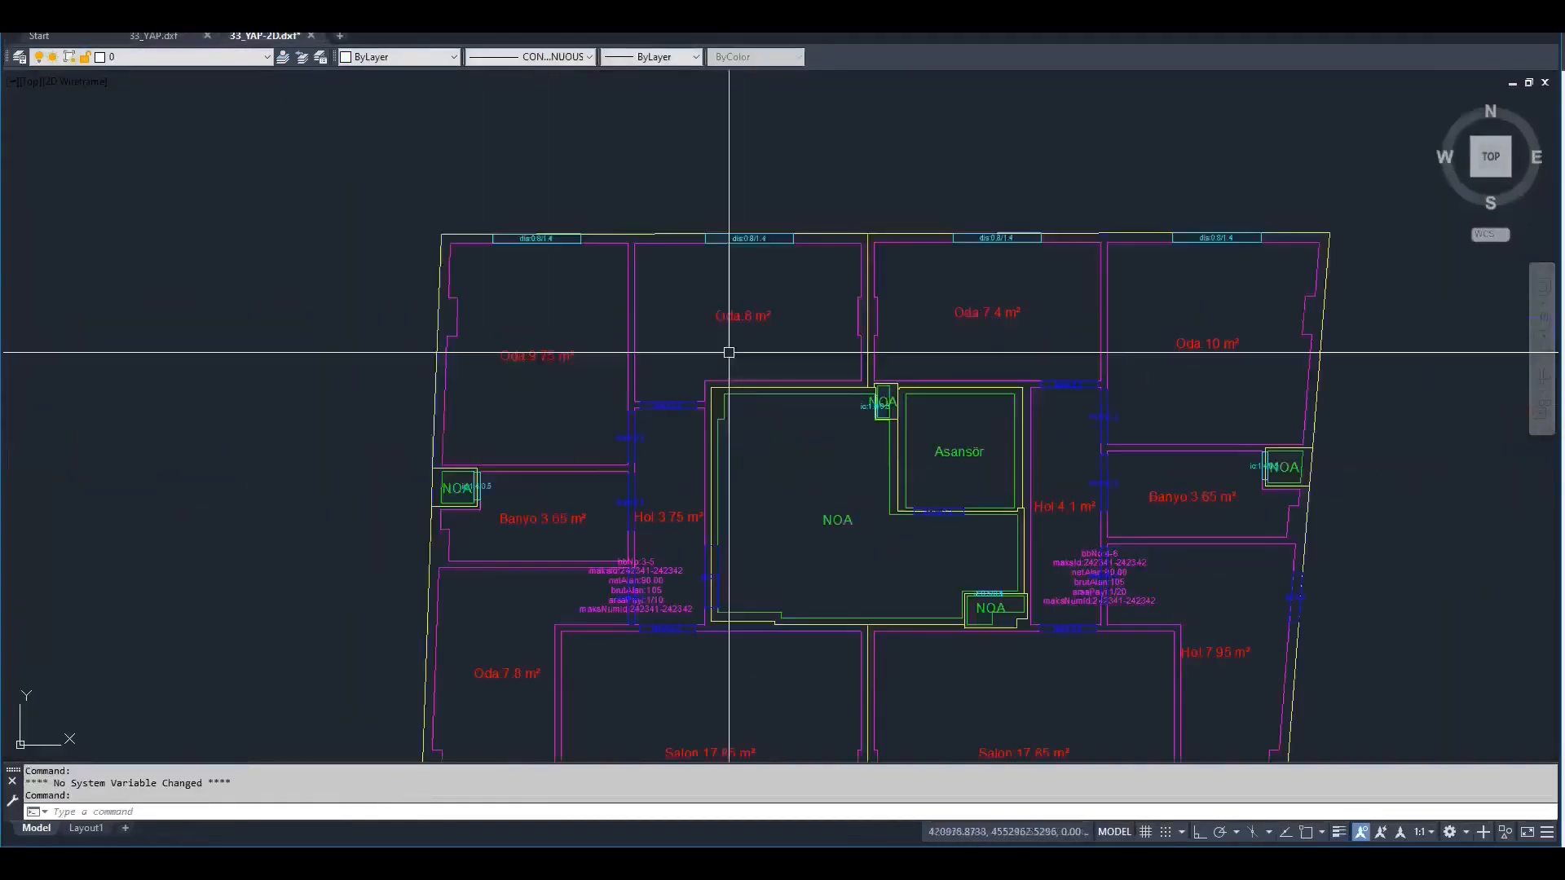
click(594, 247)
scroll(601, 331, down, 2)
middle_drag(589, 335, 582, 350)
text(m)
key(Return)
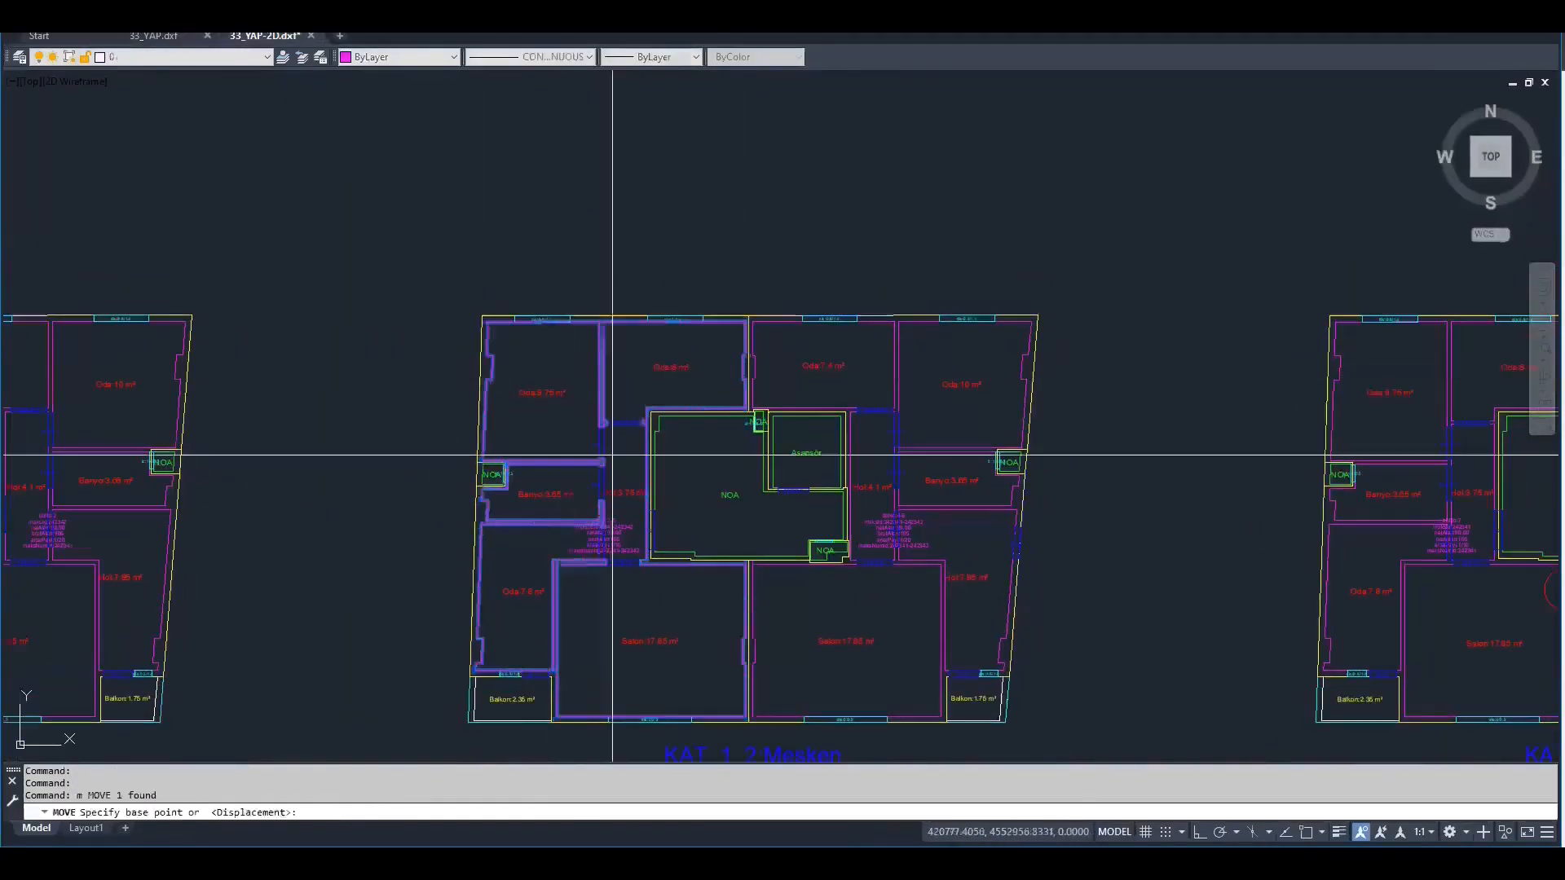
click(612, 450)
middle_drag(513, 220, 580, 245)
scroll(552, 453, up, 5)
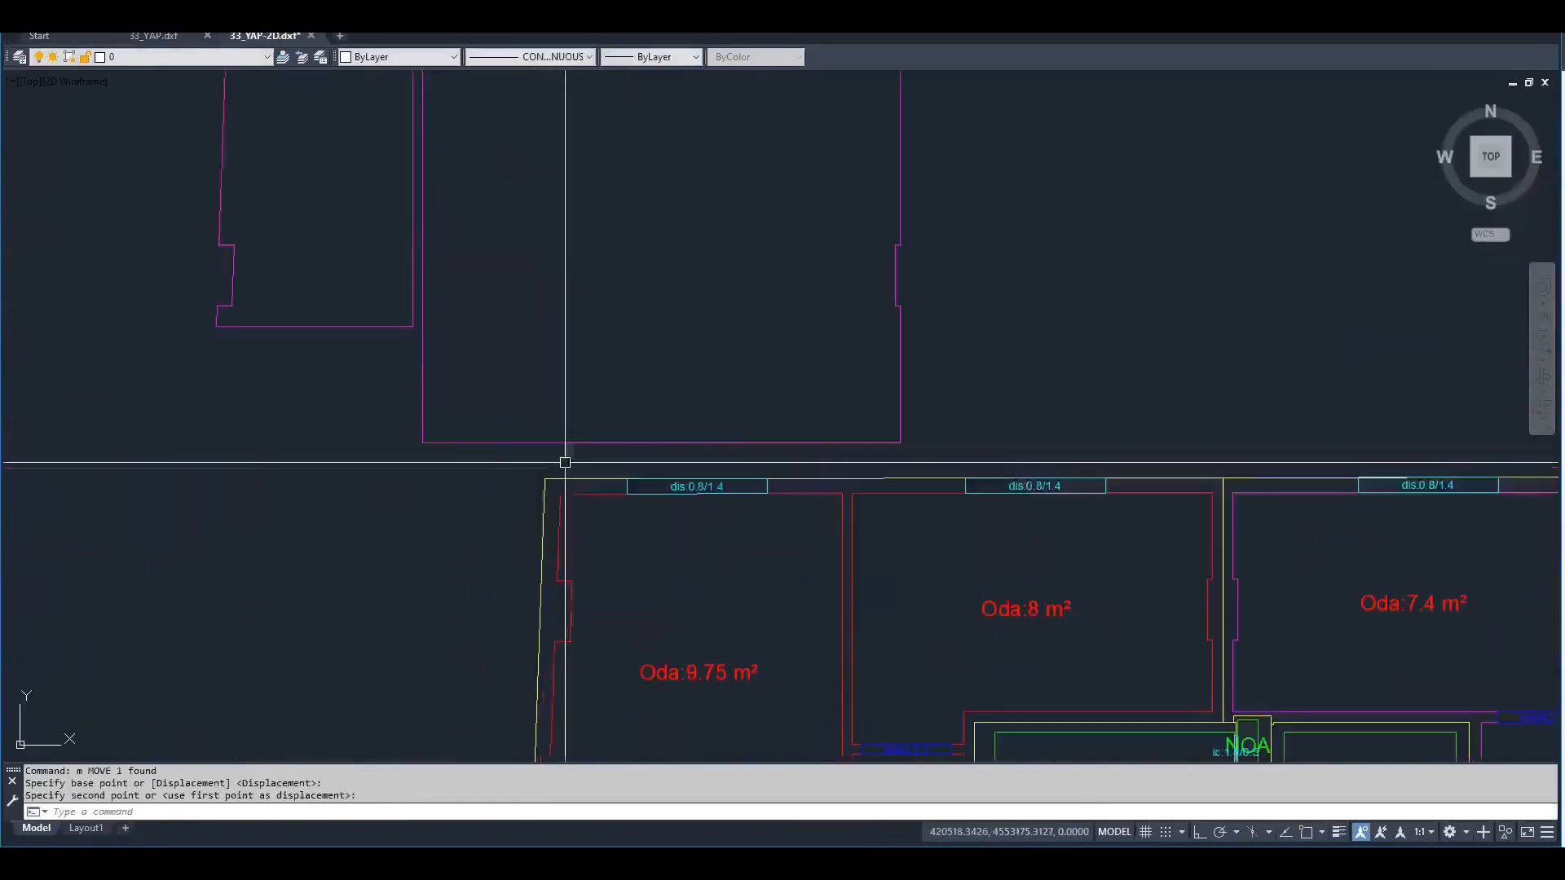
click(586, 495)
scroll(678, 393, down, 5)
key(Escape)
Examine the room outlines, openings and texts across the KAT_1_2, upper-floor and CATI plans in the generated 2D drawing
scroll(842, 412, up, 6)
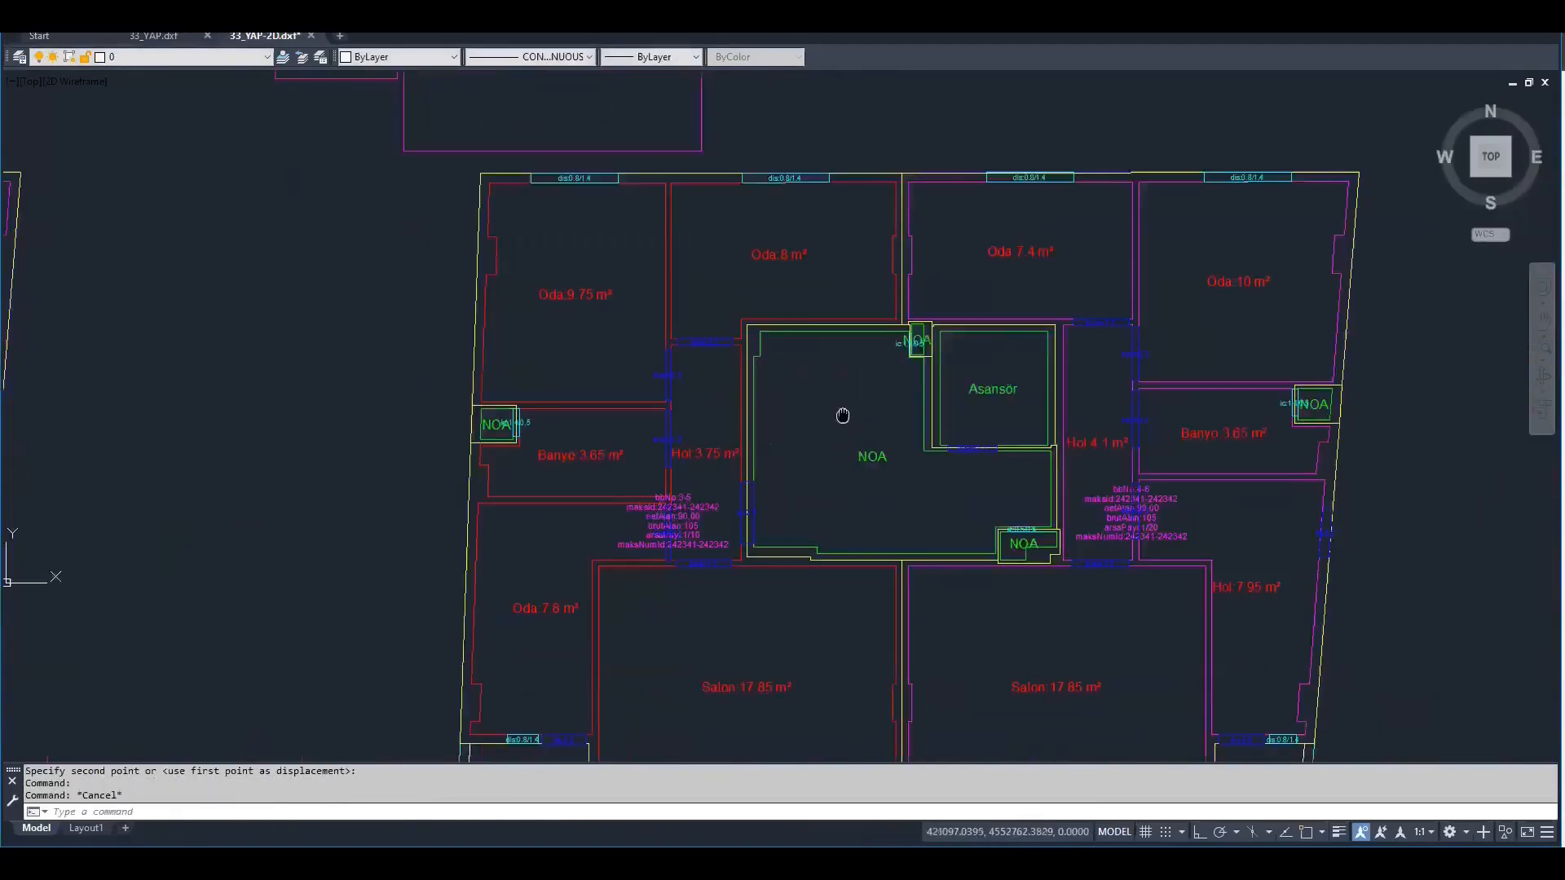
scroll(717, 325, down, 4)
scroll(1030, 560, down, 6)
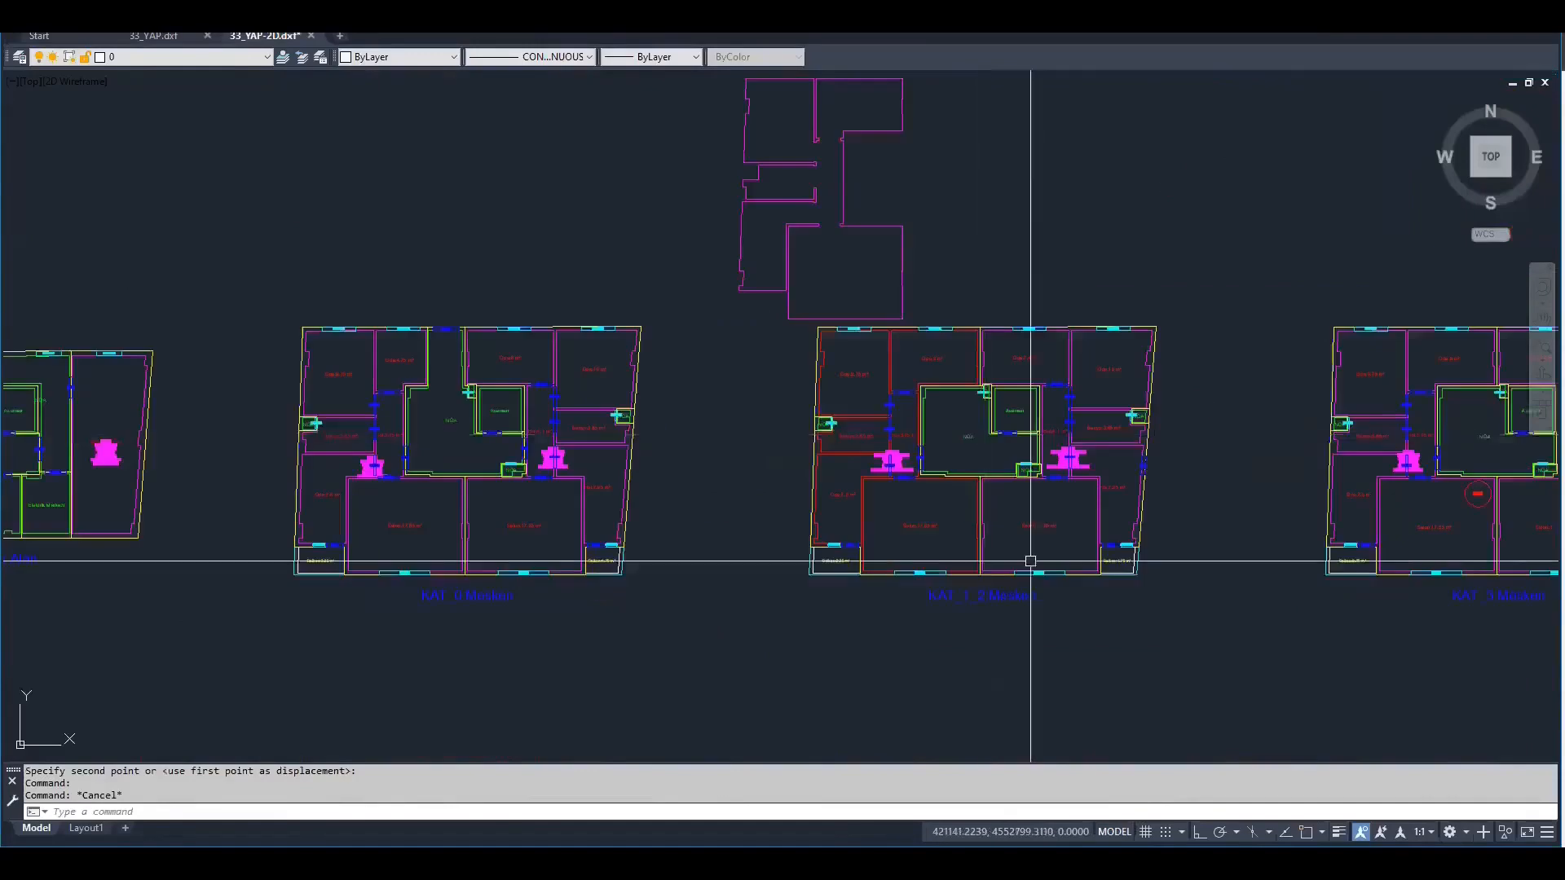
scroll(1139, 565, up, 6)
scroll(681, 448, down, 2)
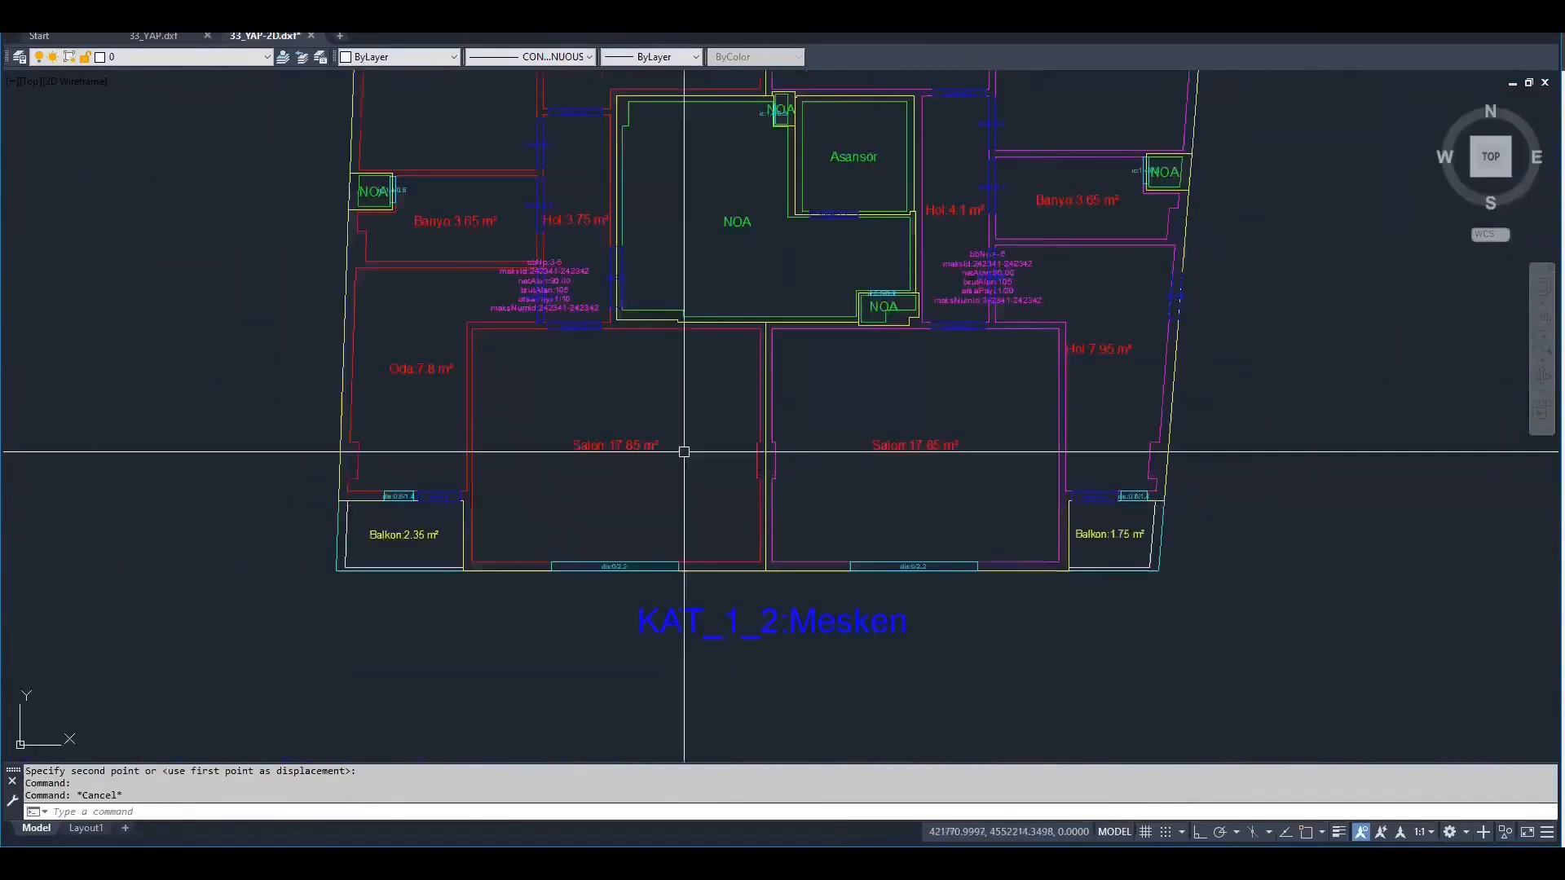
scroll(570, 570, up, 5)
scroll(656, 464, down, 5)
scroll(656, 464, down, 5)
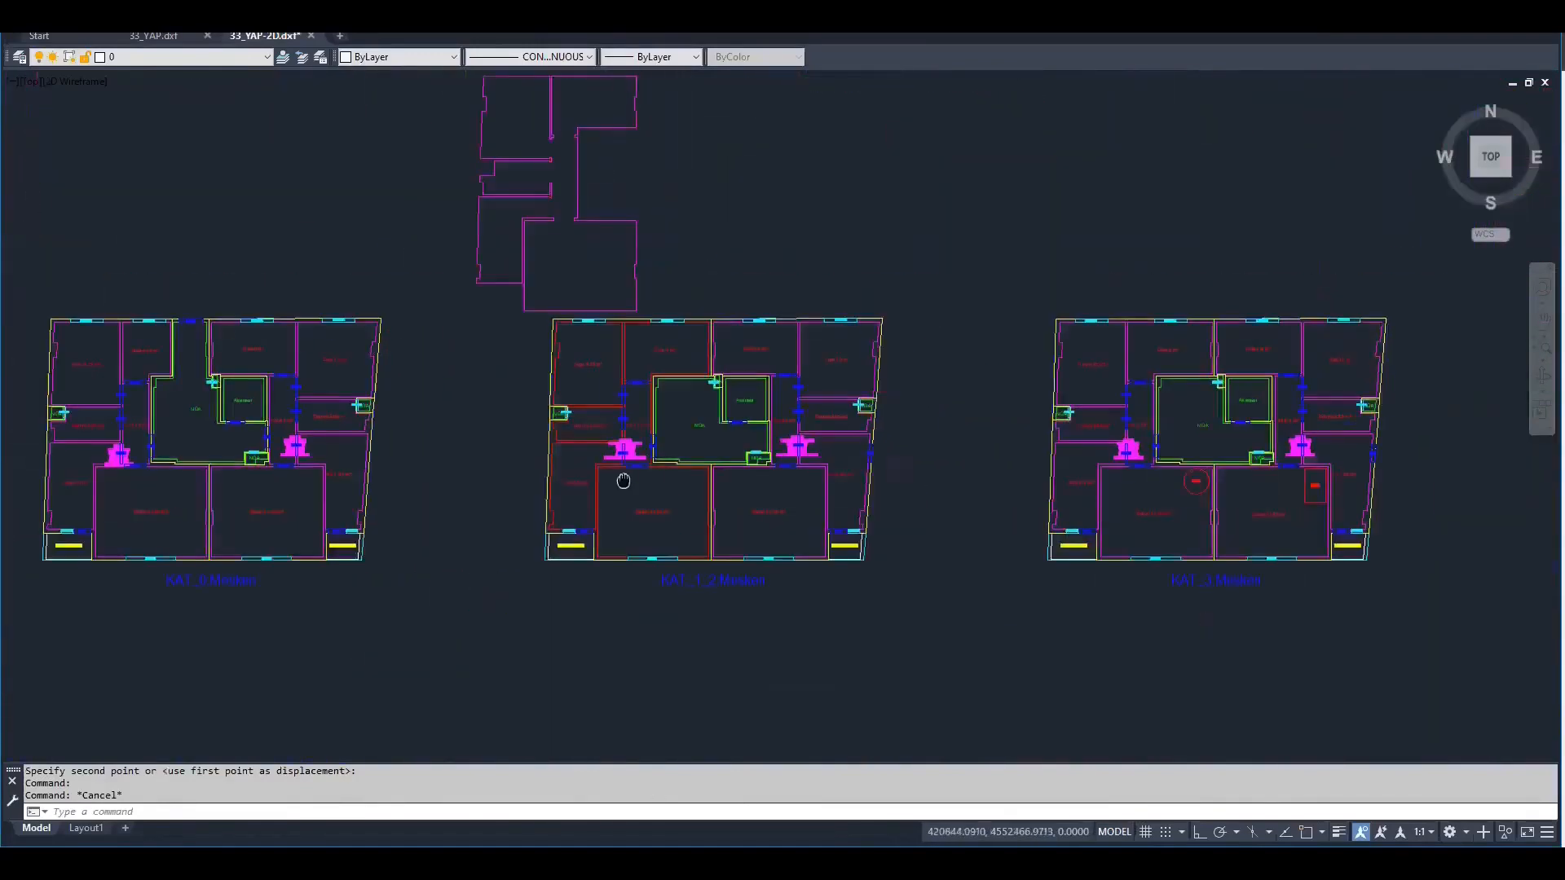
scroll(901, 471, down, 2)
scroll(903, 479, up, 1)
scroll(902, 479, up, 2)
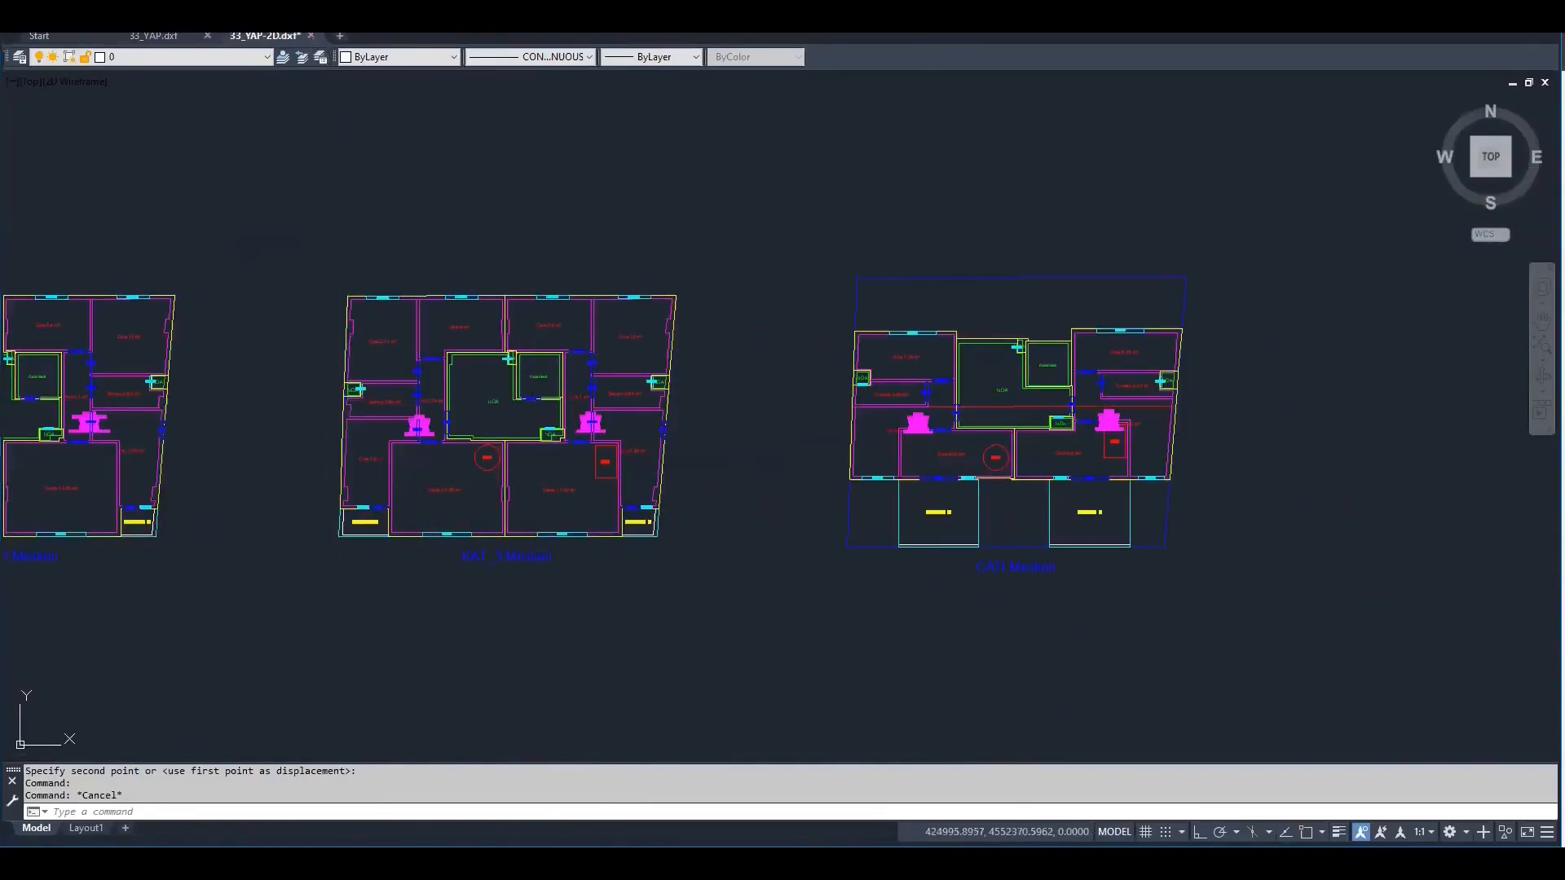
Open 33_YAP-3D.dxf from the archive, set the visual style to Shaded with Edges and inspect the building from its sides
click(599, 863)
double_click(283, 310)
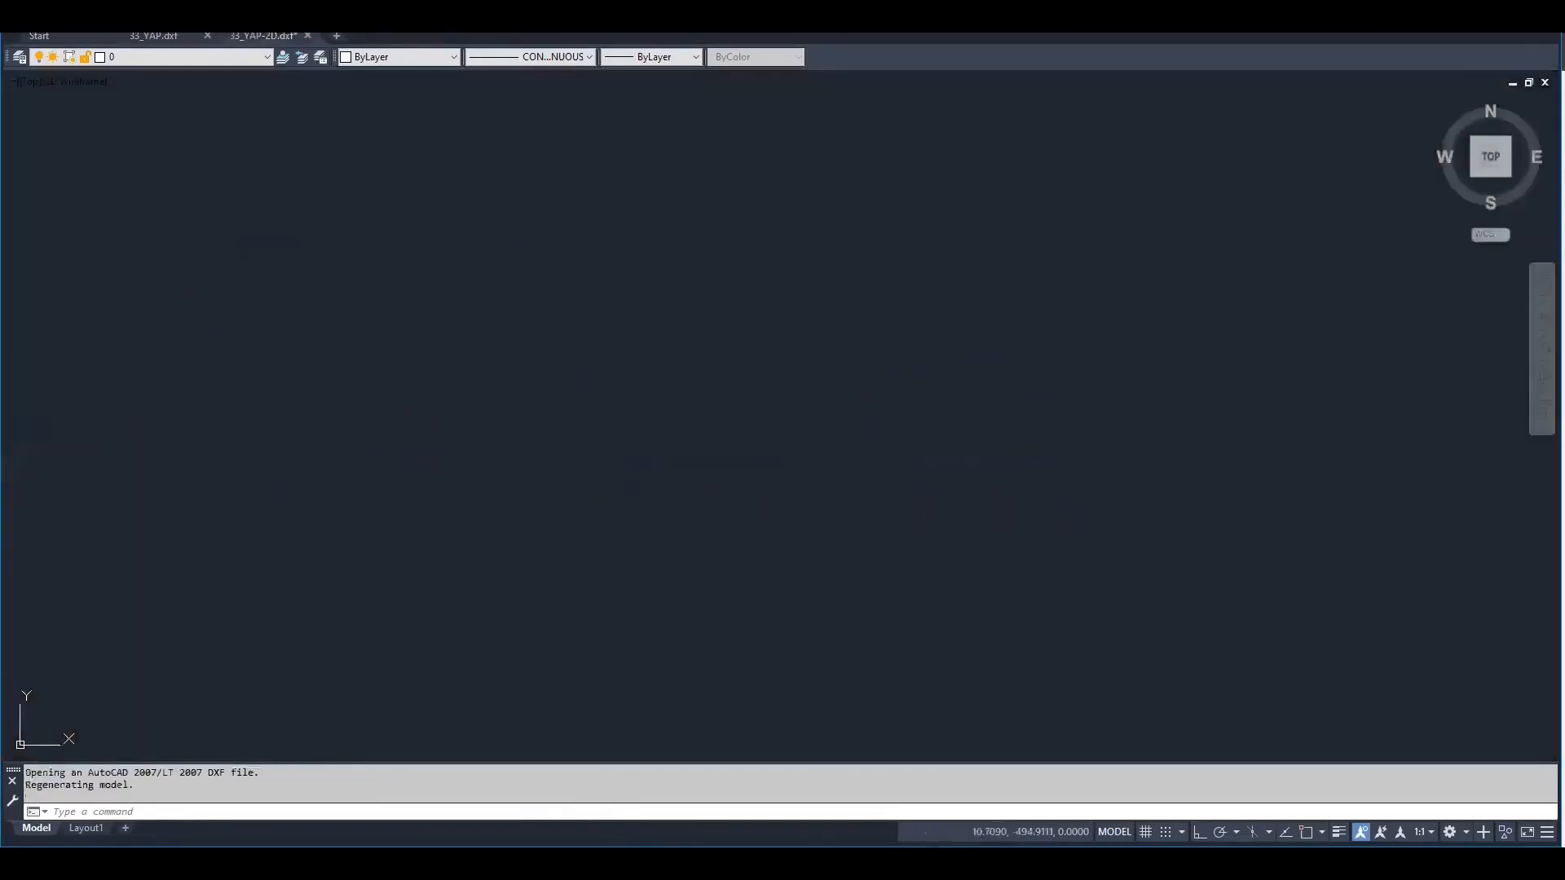
click(1481, 178)
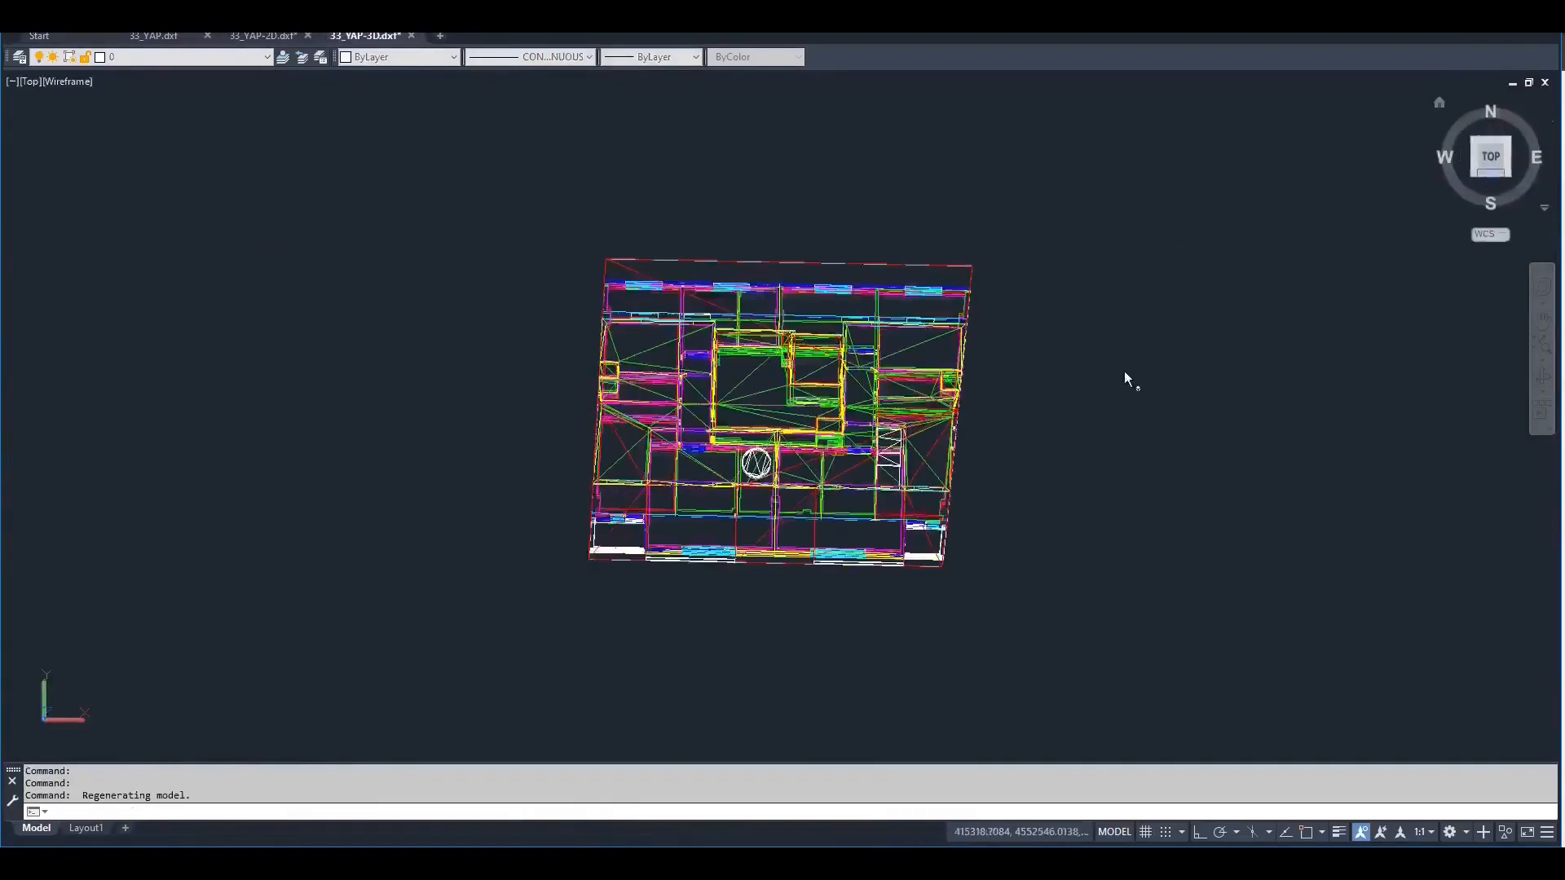
shift+middle_drag(1007, 583, 549, 454)
text(vs)
key(Return)
text(e)
key(Return)
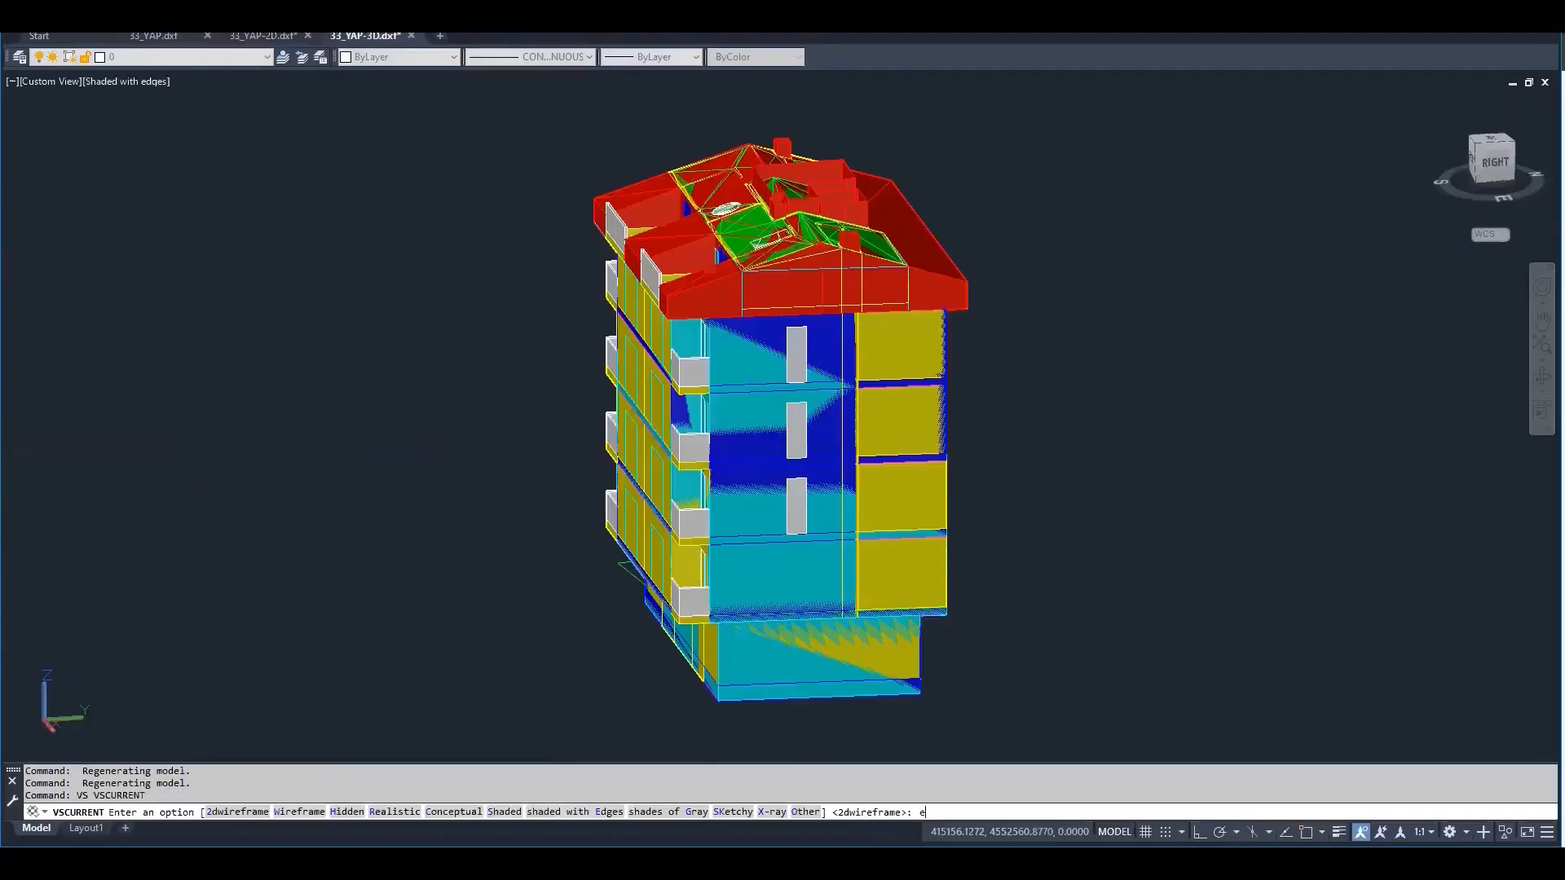
mouse_move(884, 444)
shift+middle_down()
mouse_move(955, 426)
mouse_move(279, 435)
shift+middle_up()
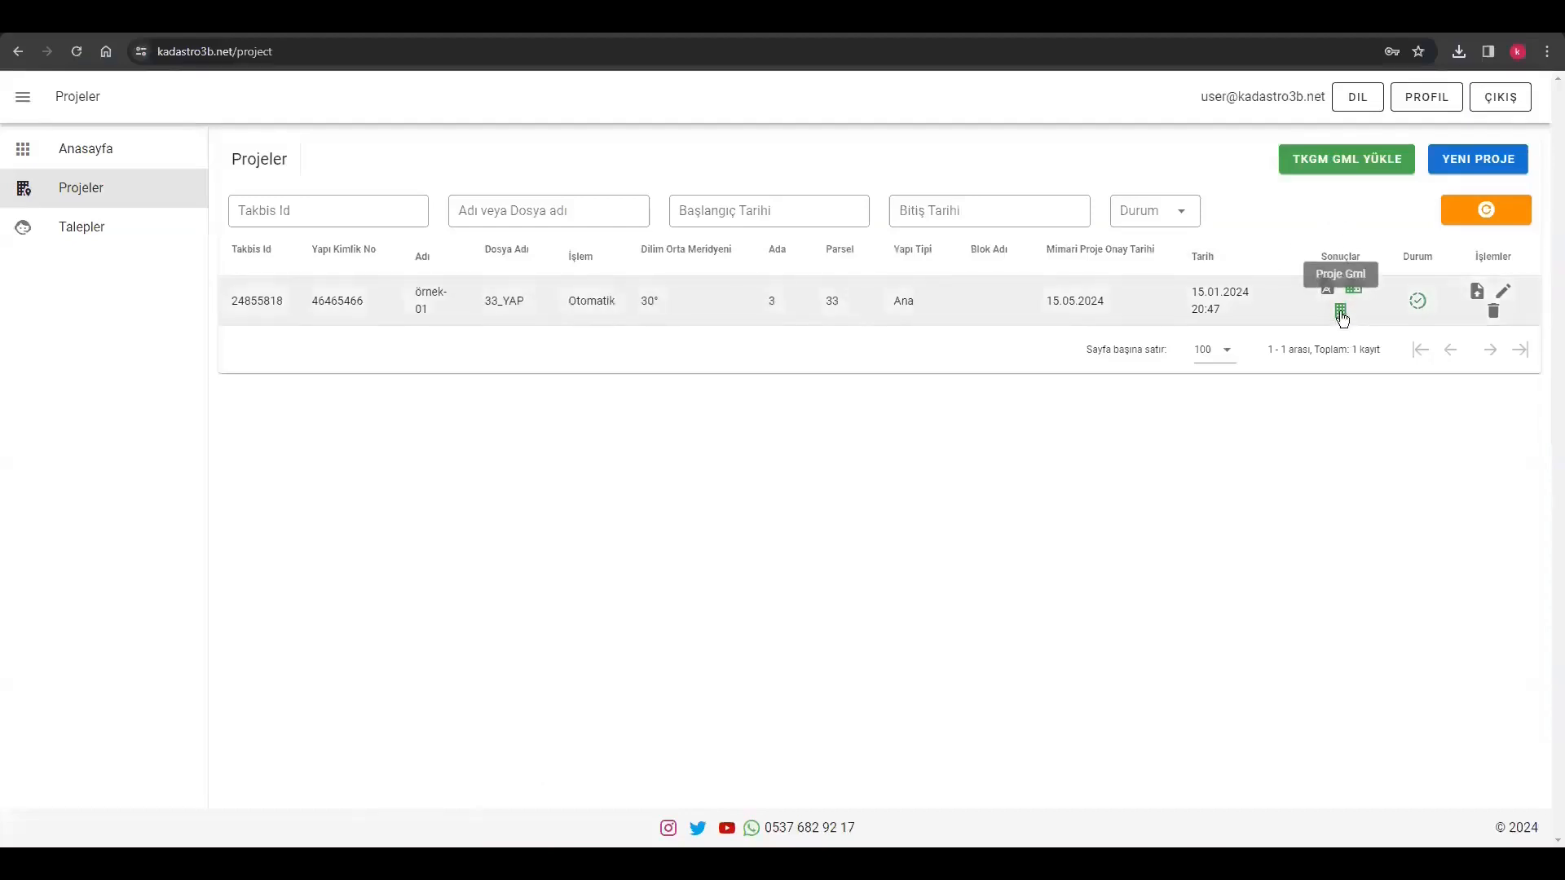
Return to the Kadastro 3B website and download the project's GML result
click(1340, 312)
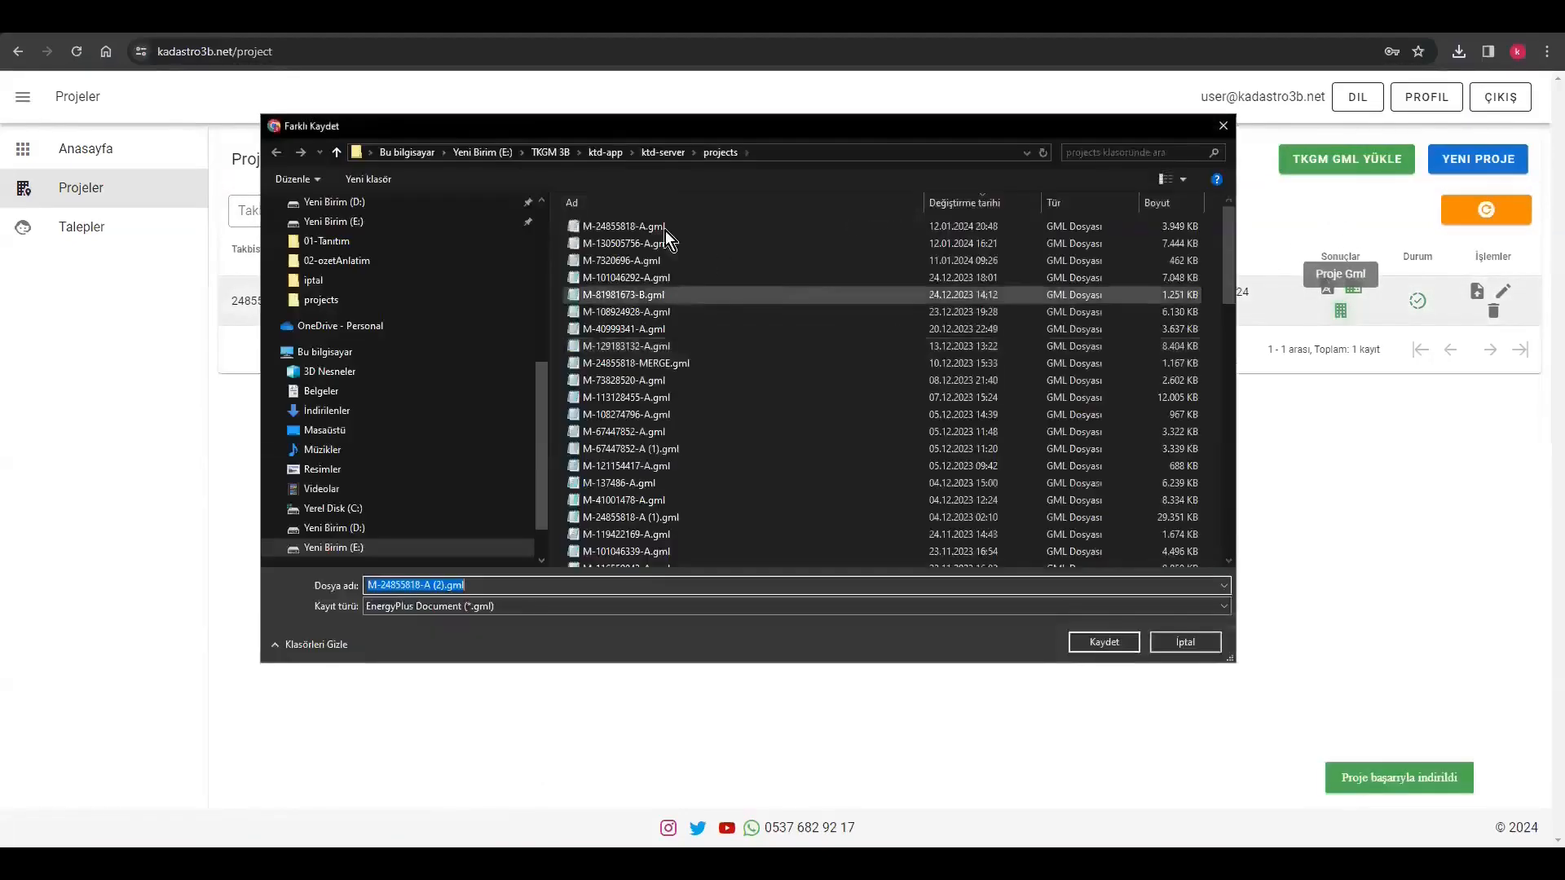
double_click(665, 228)
click(823, 438)
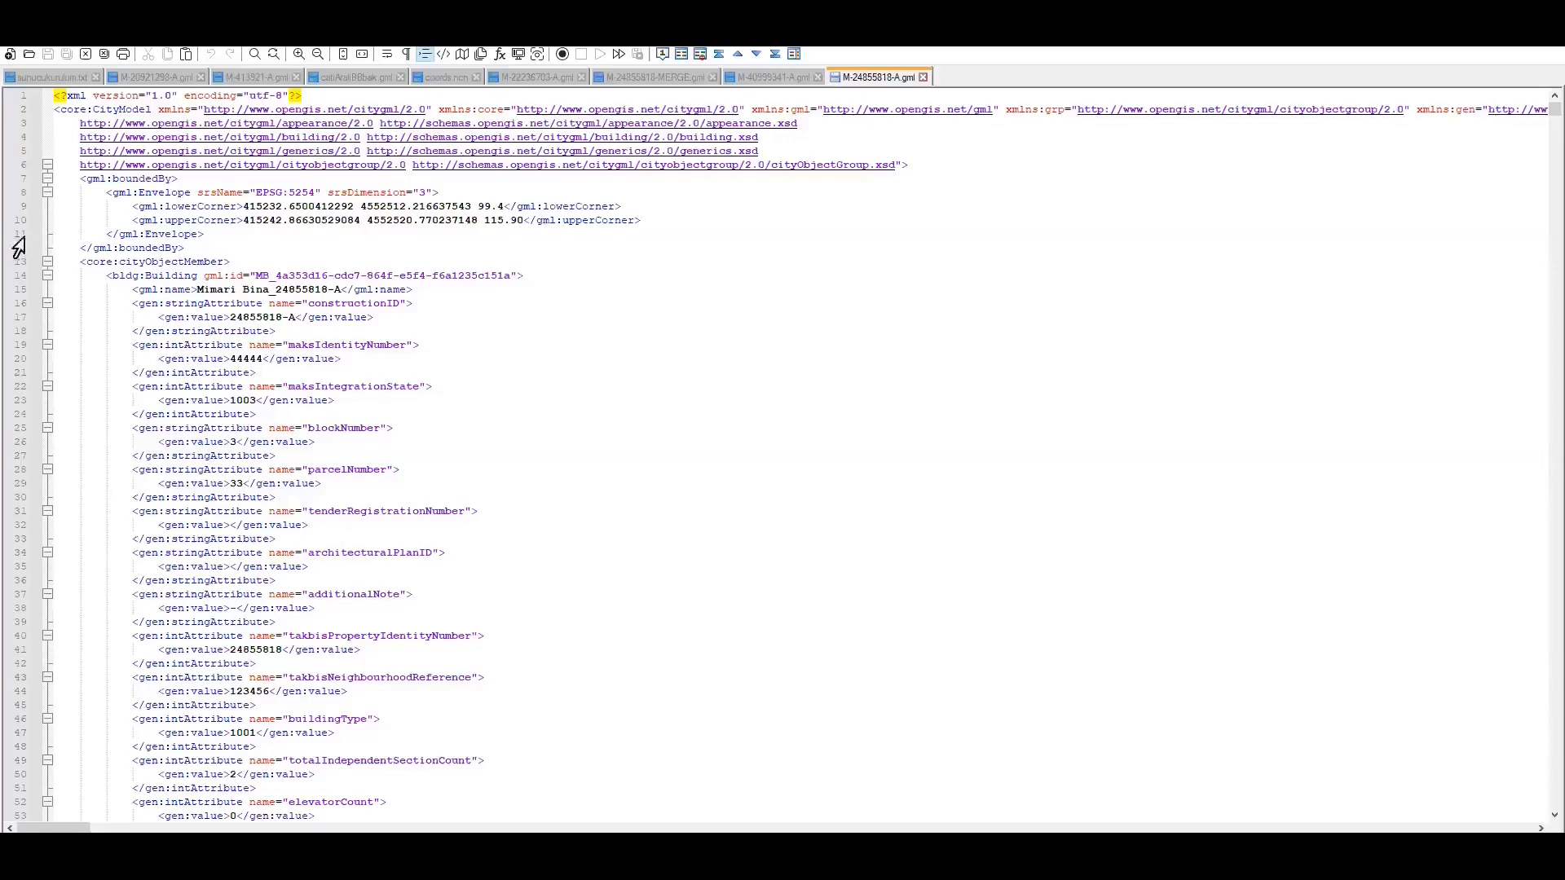
Review the downloaded GML file in the text editor, folding the gml:Envelope and the first core:cityObjectMember blocks
click(48, 192)
click(47, 220)
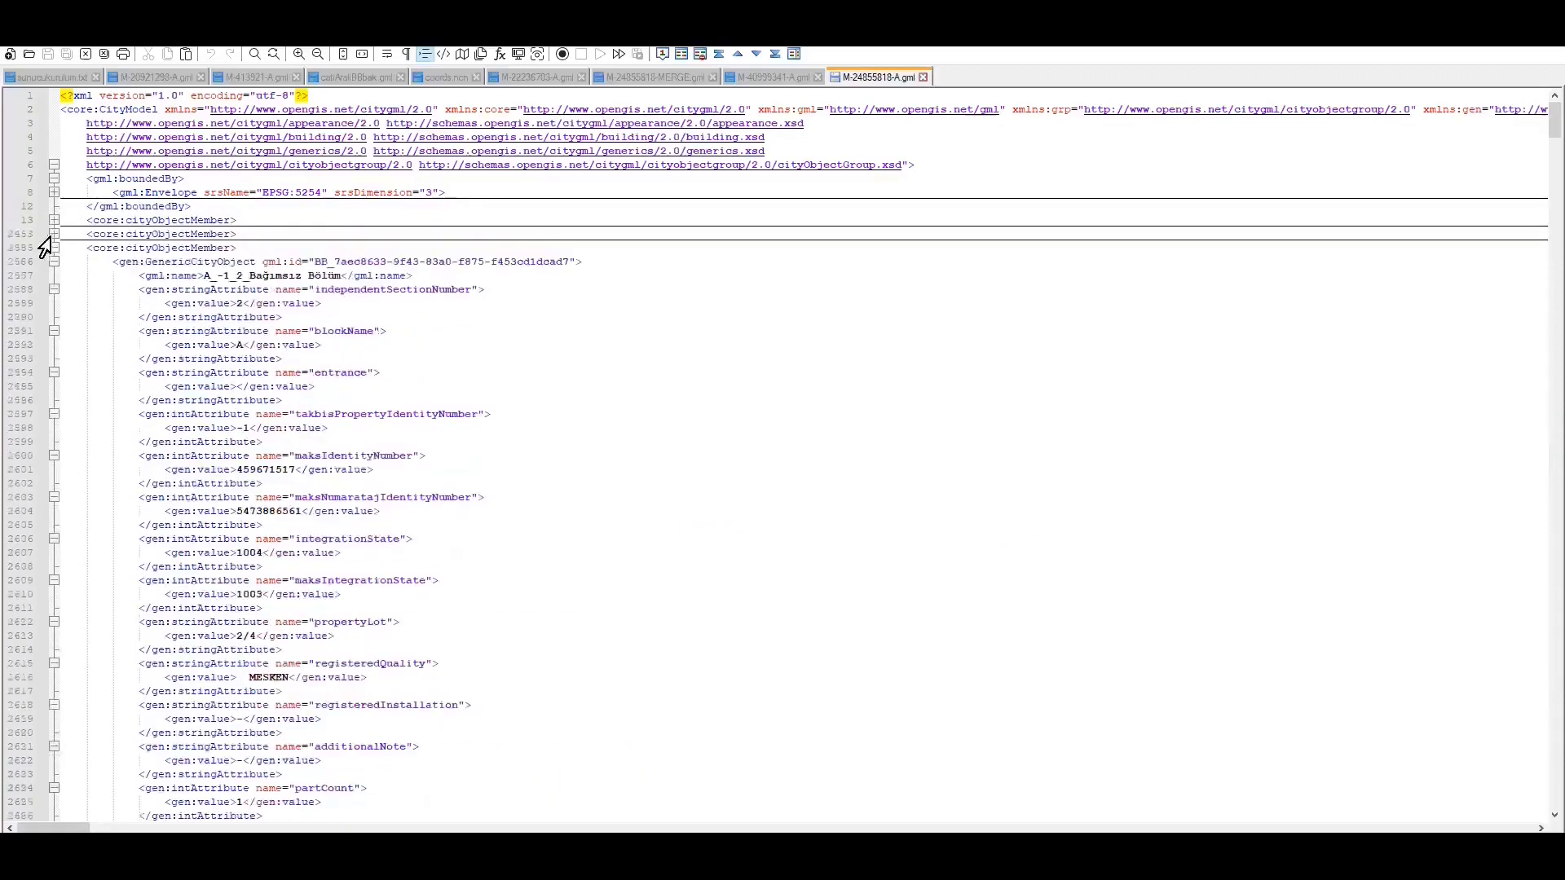
click(53, 234)
click(54, 248)
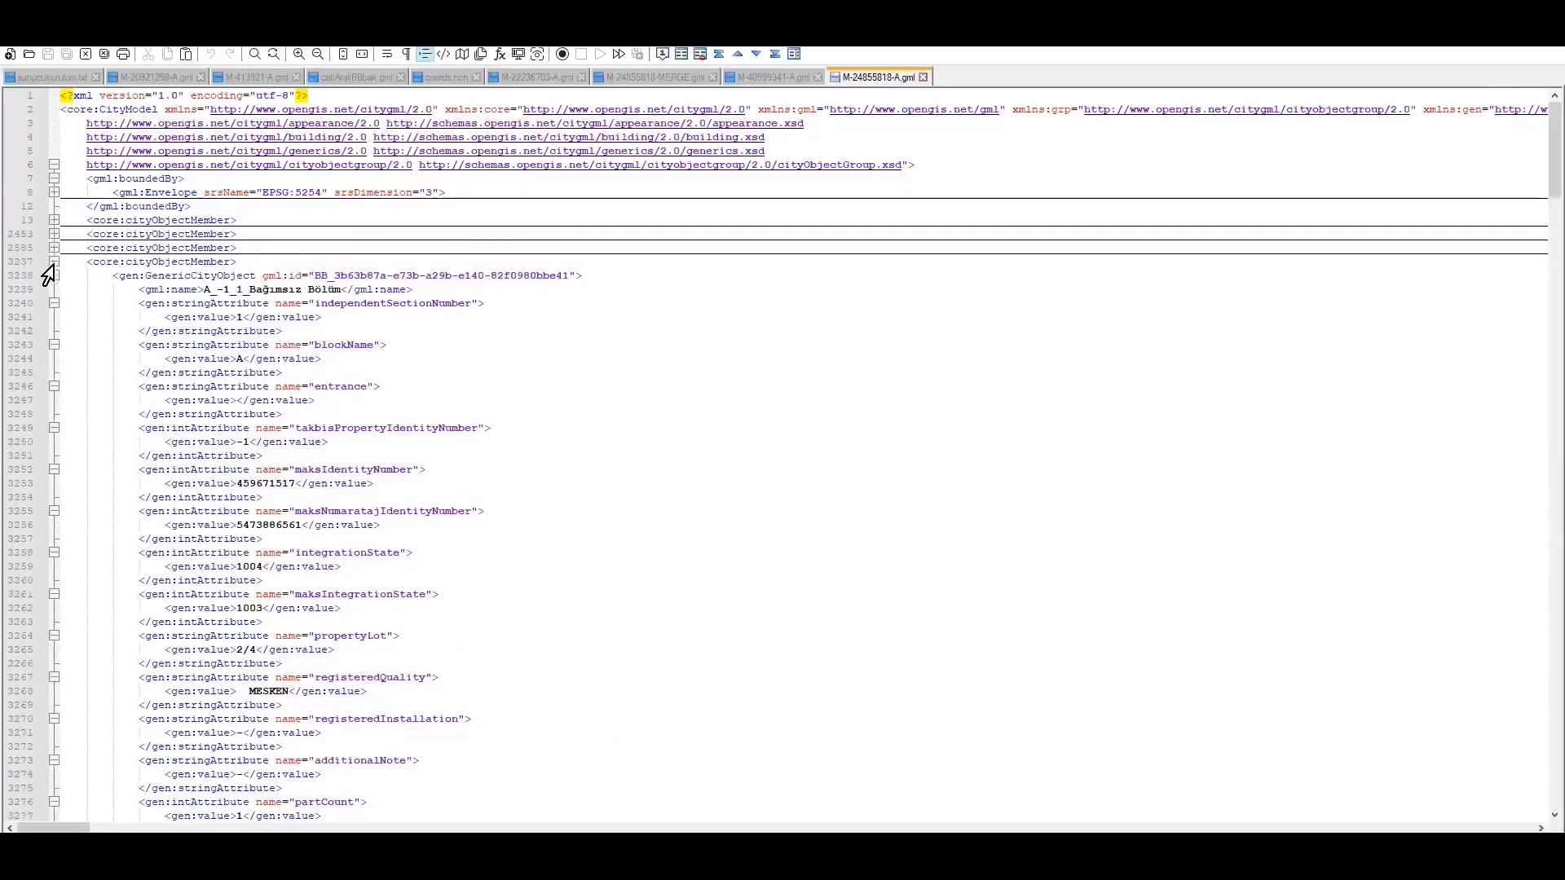
click(54, 262)
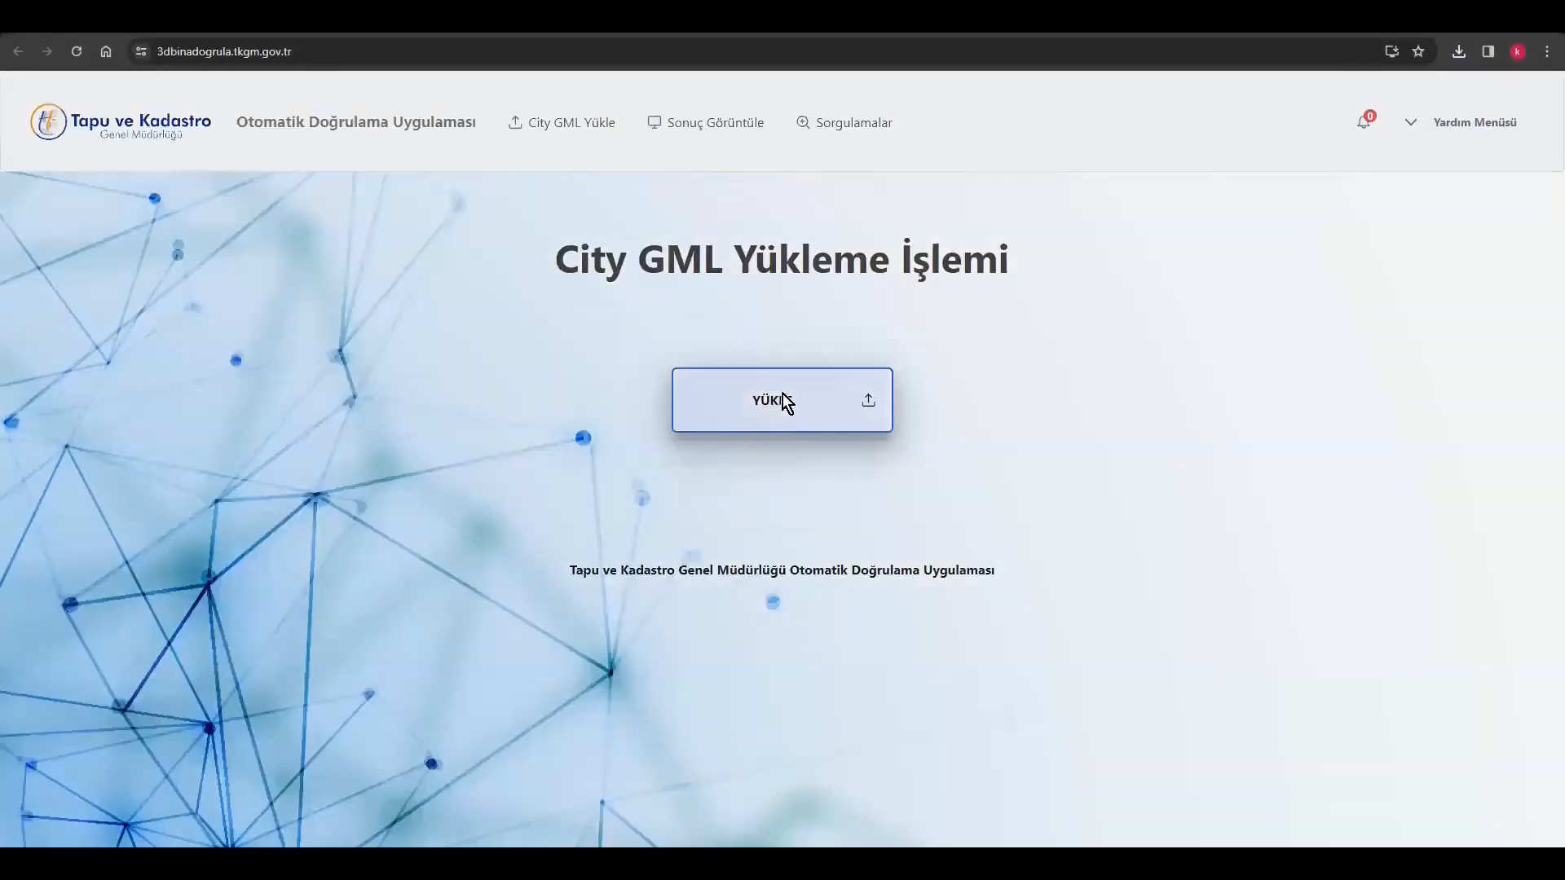
Upload the downloaded GML file to the TKGM automatic validation site and open the validation details
click(784, 401)
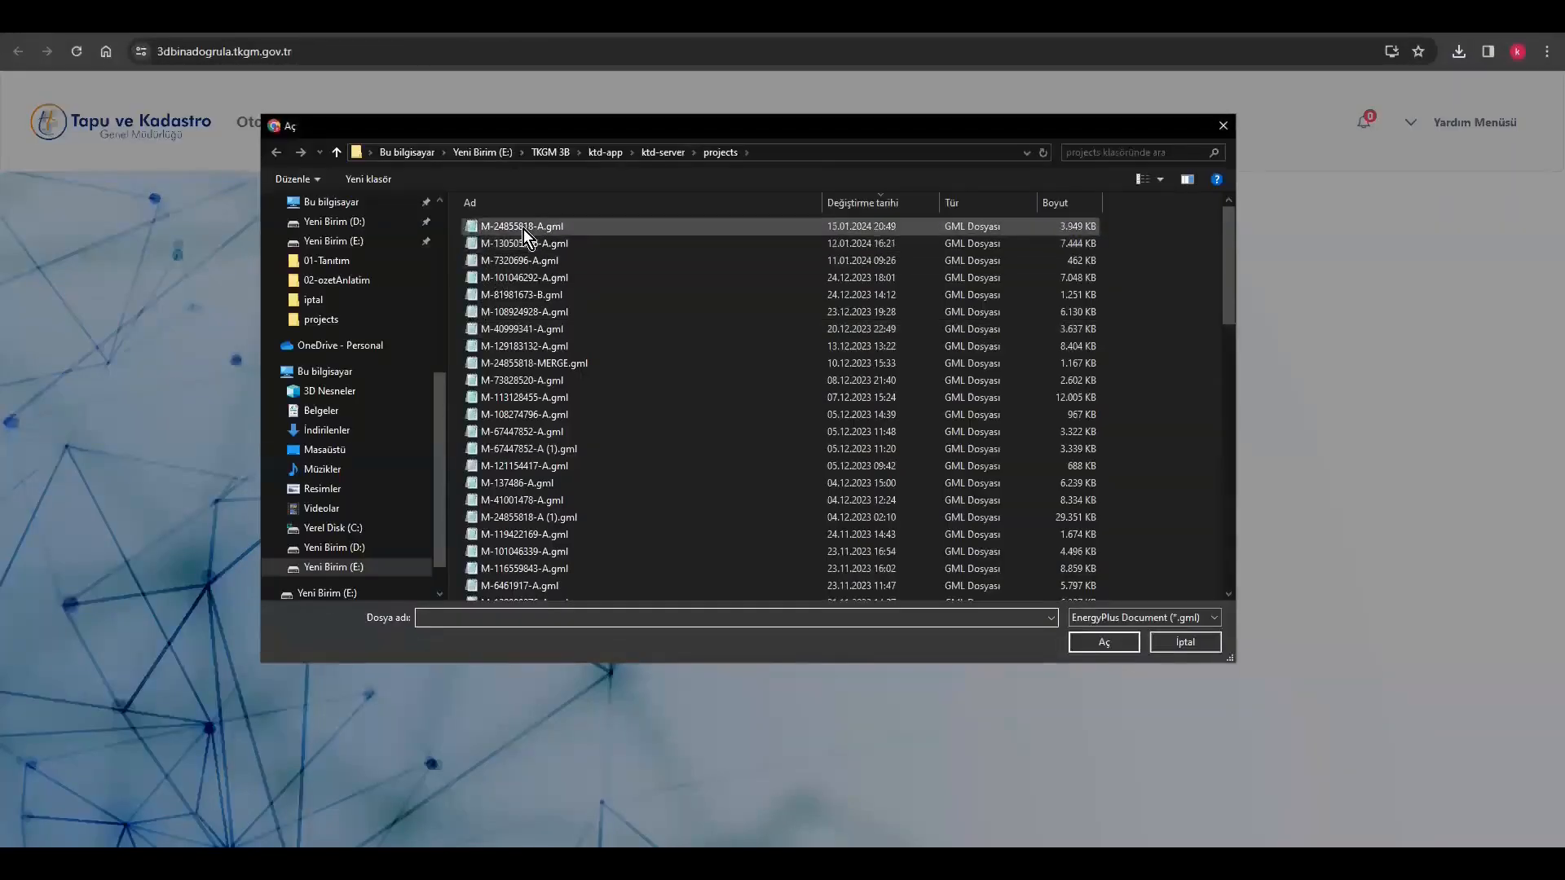
double_click(523, 228)
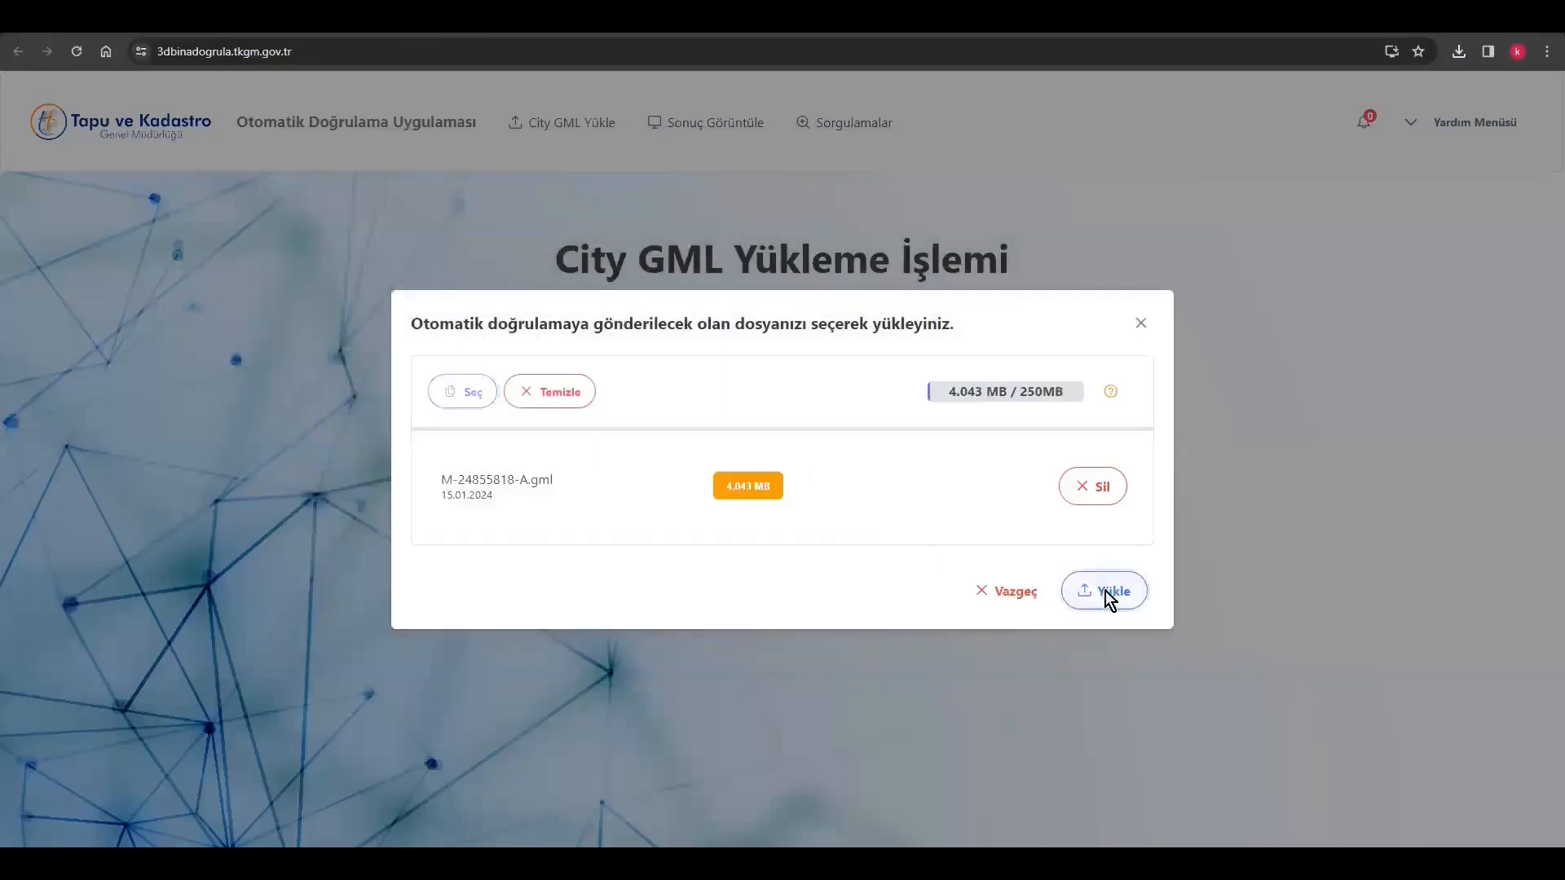
click(1108, 596)
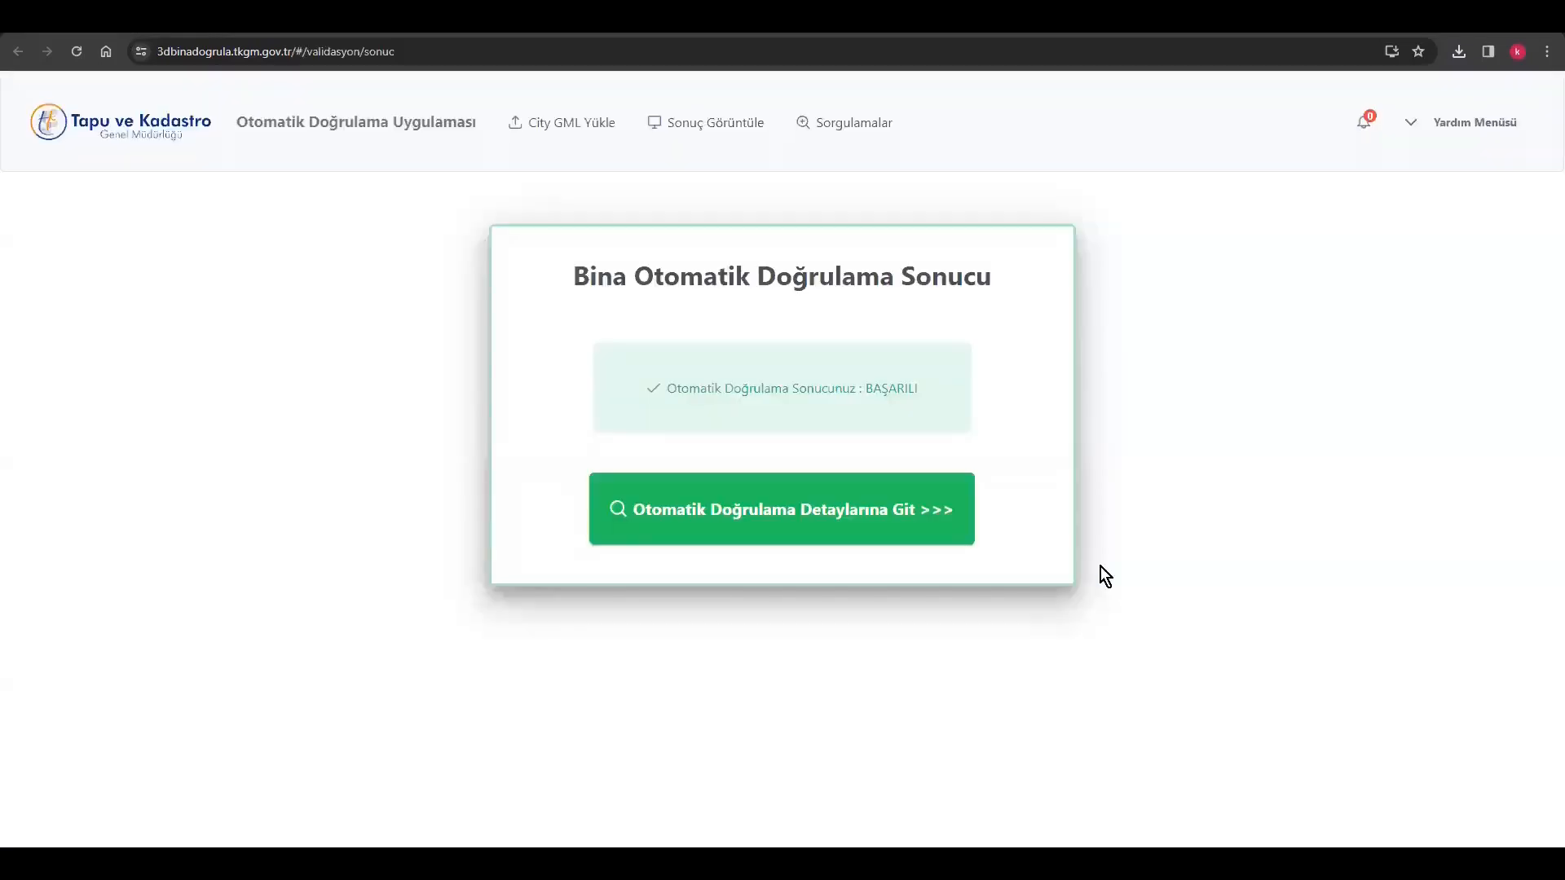
click(753, 512)
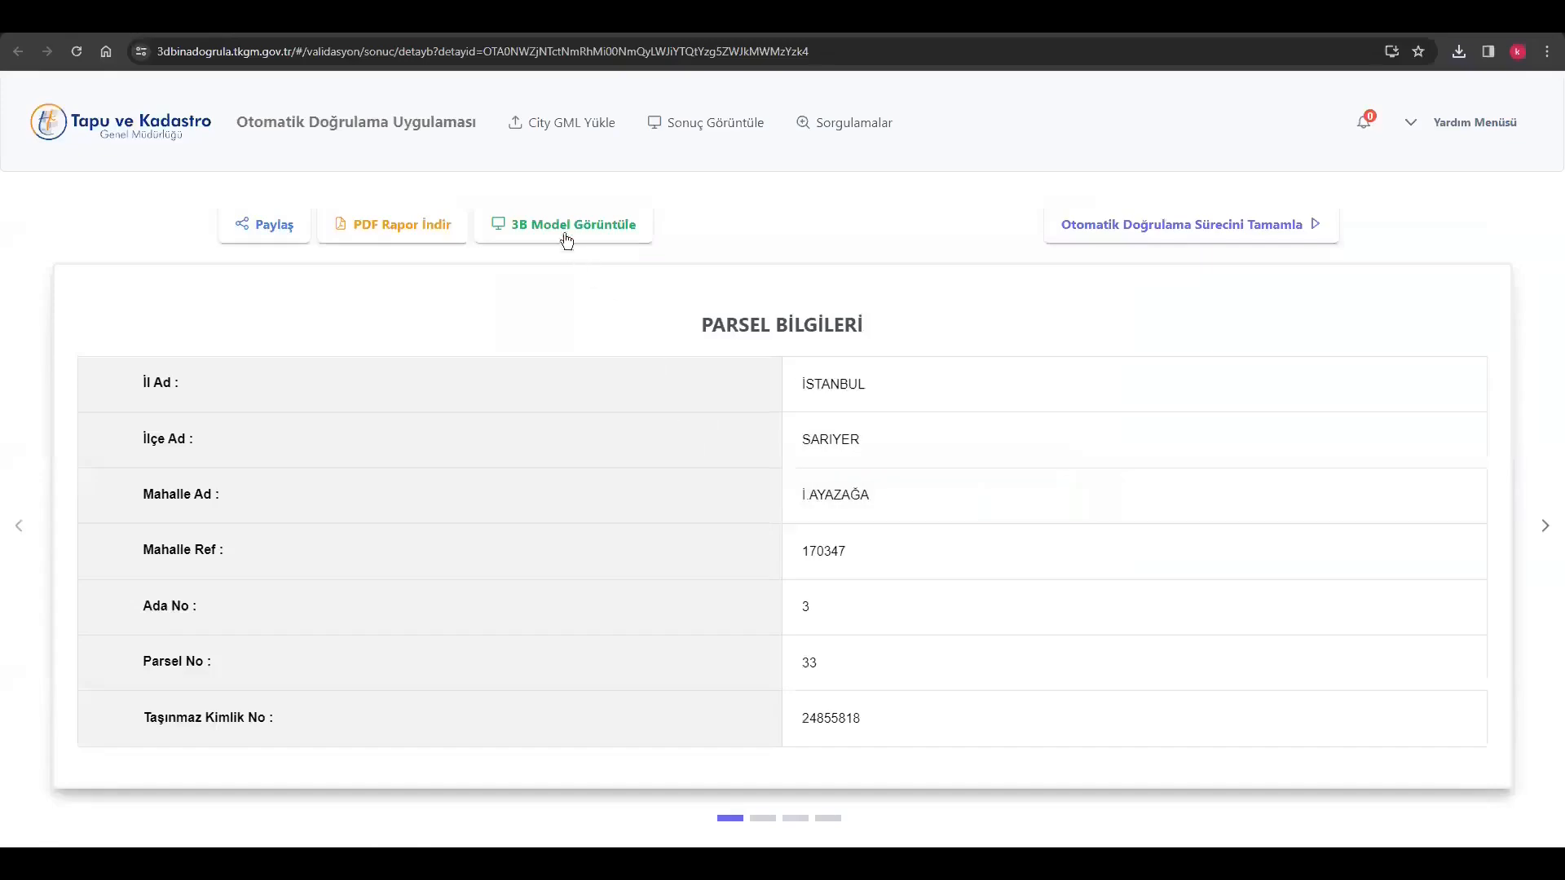
Open the validated building's 3D model, isolate independent section 4 and inspect its 5-Hol room
click(562, 229)
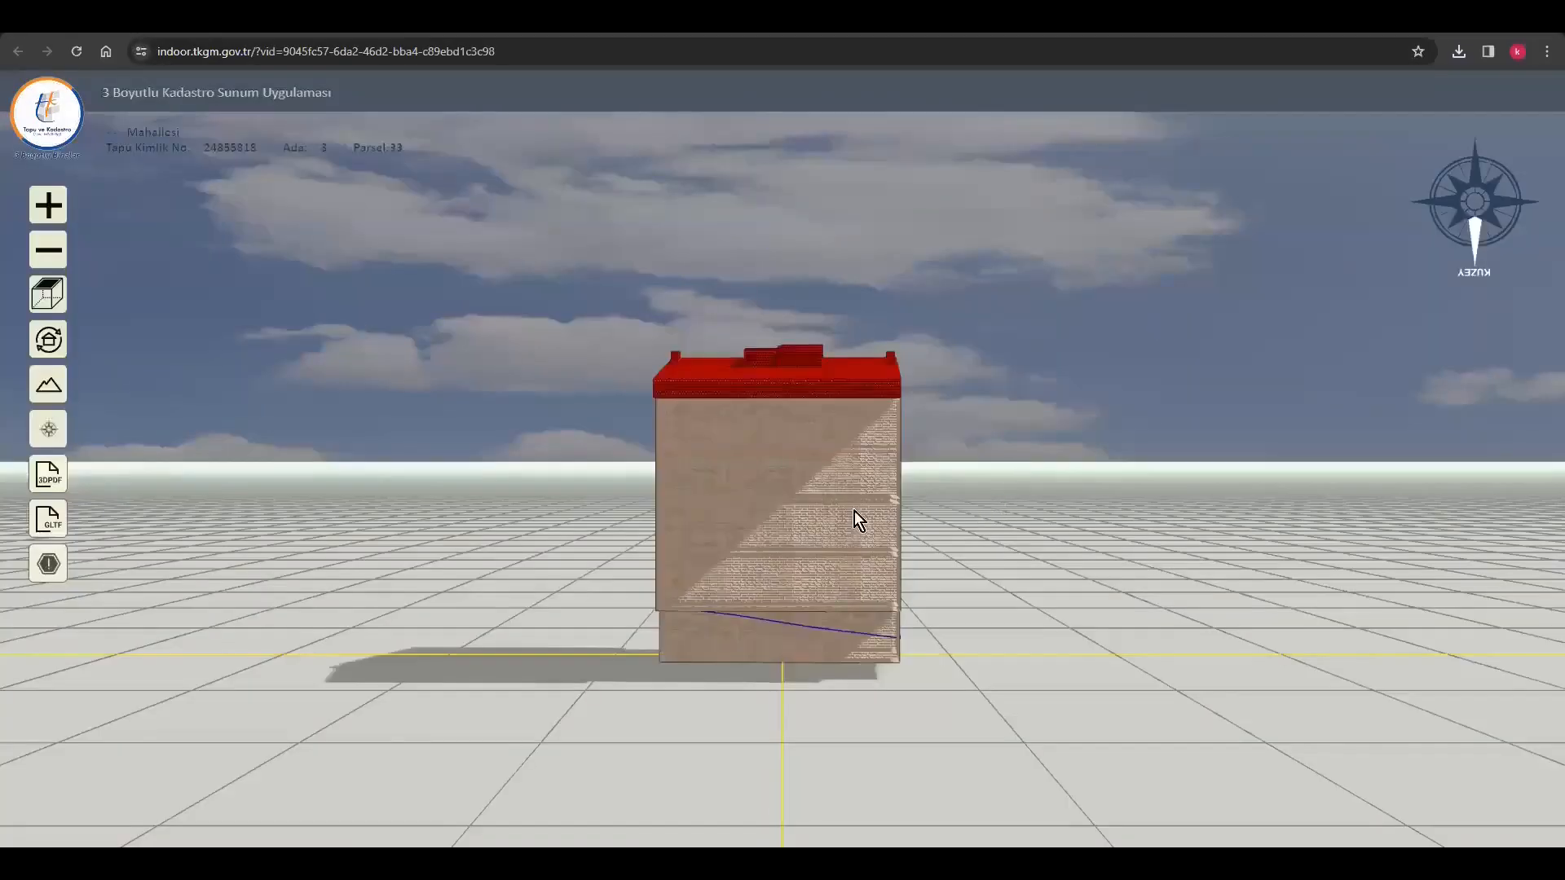
drag(855, 511, 435, 530)
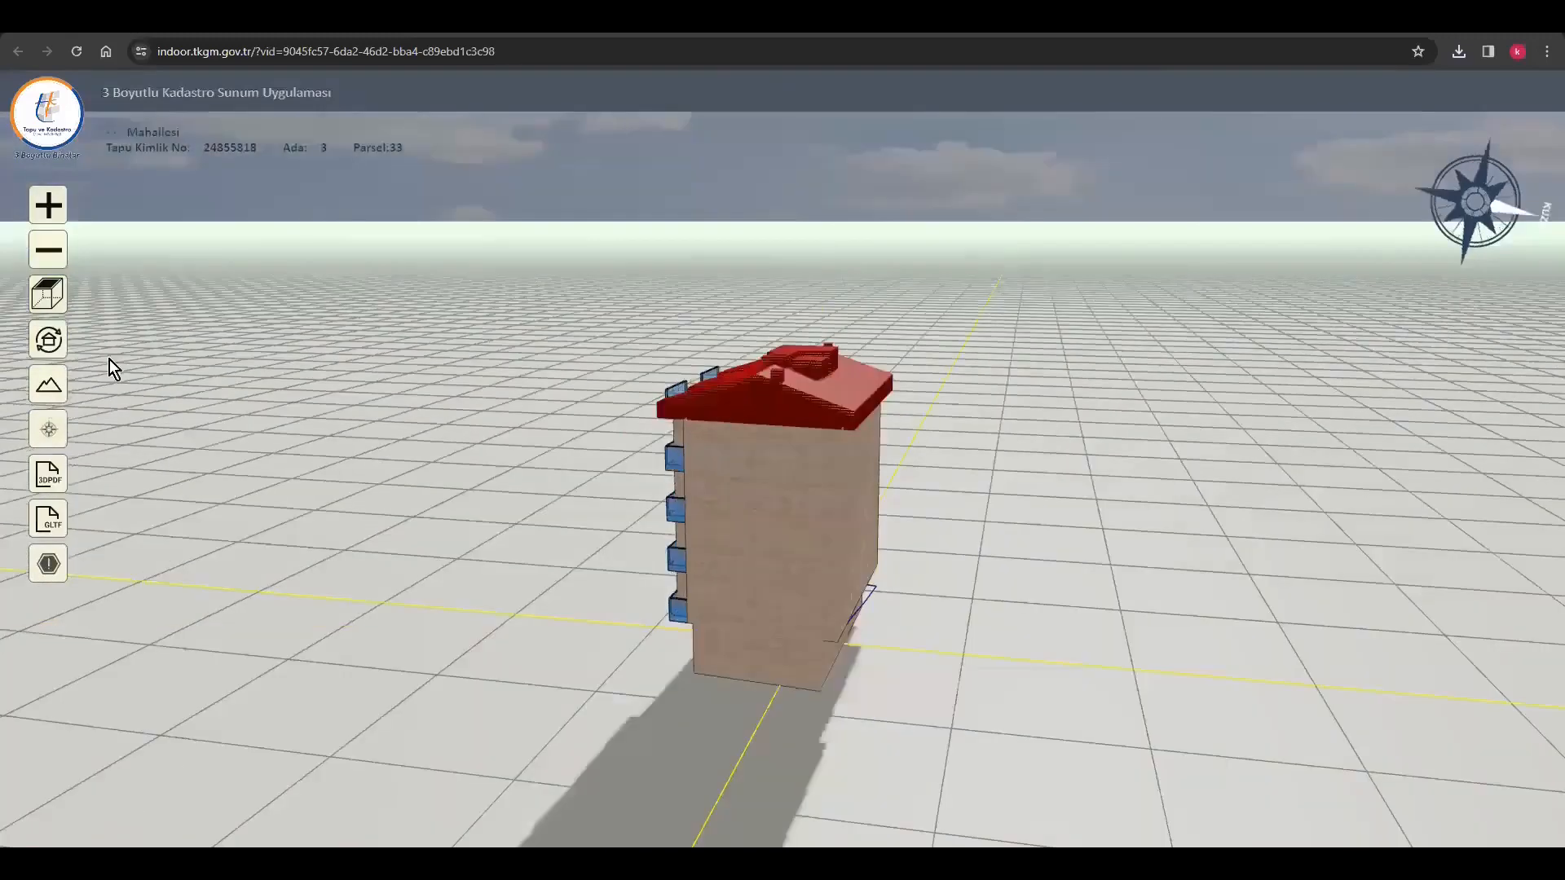
click(794, 544)
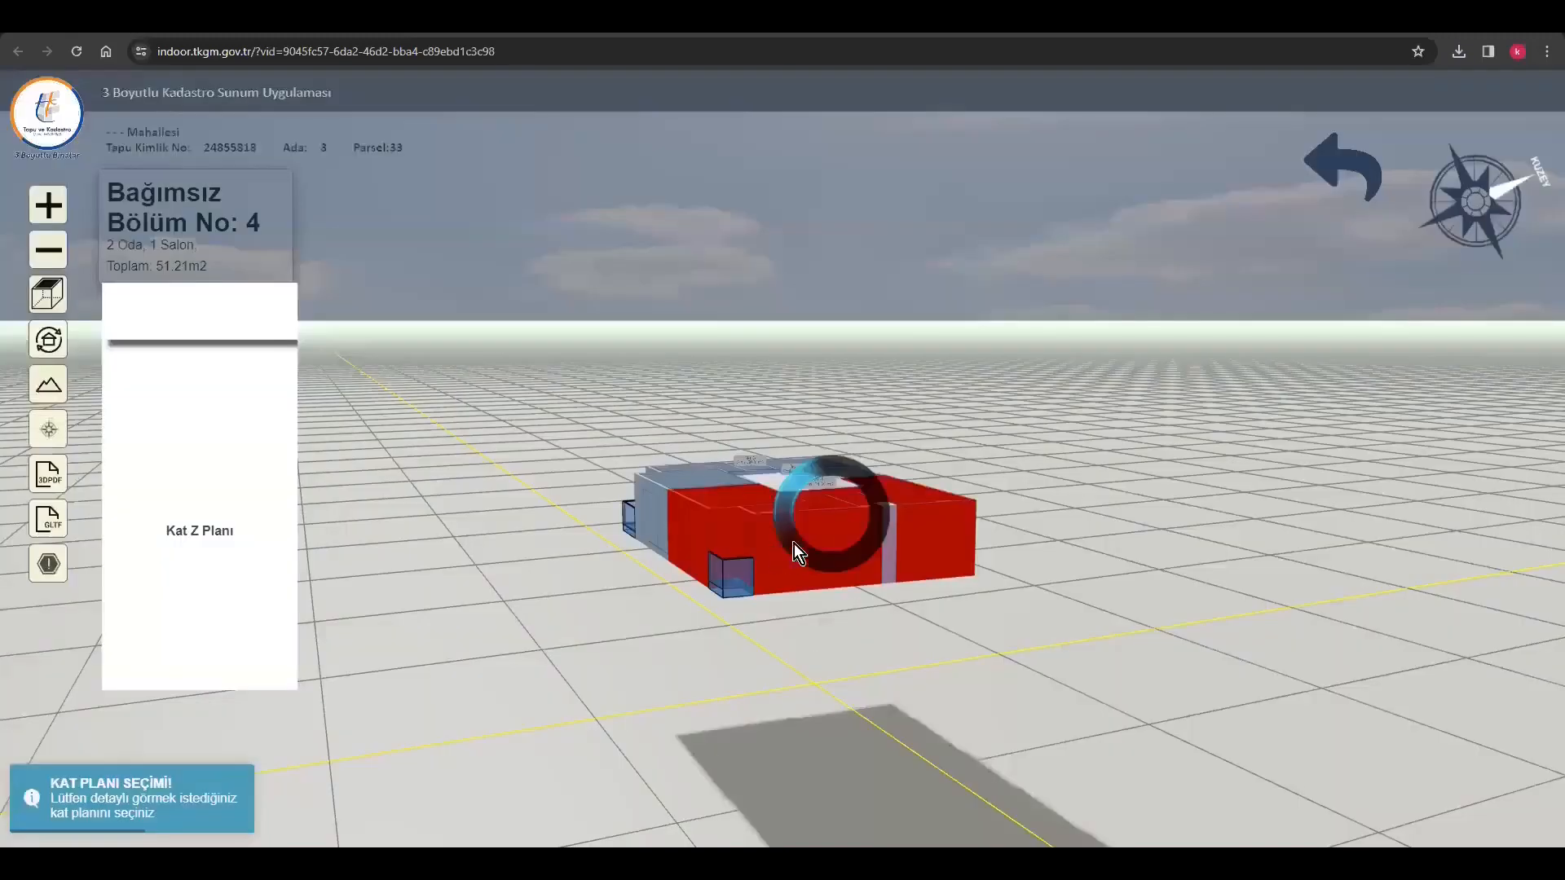
drag(860, 569, 929, 532)
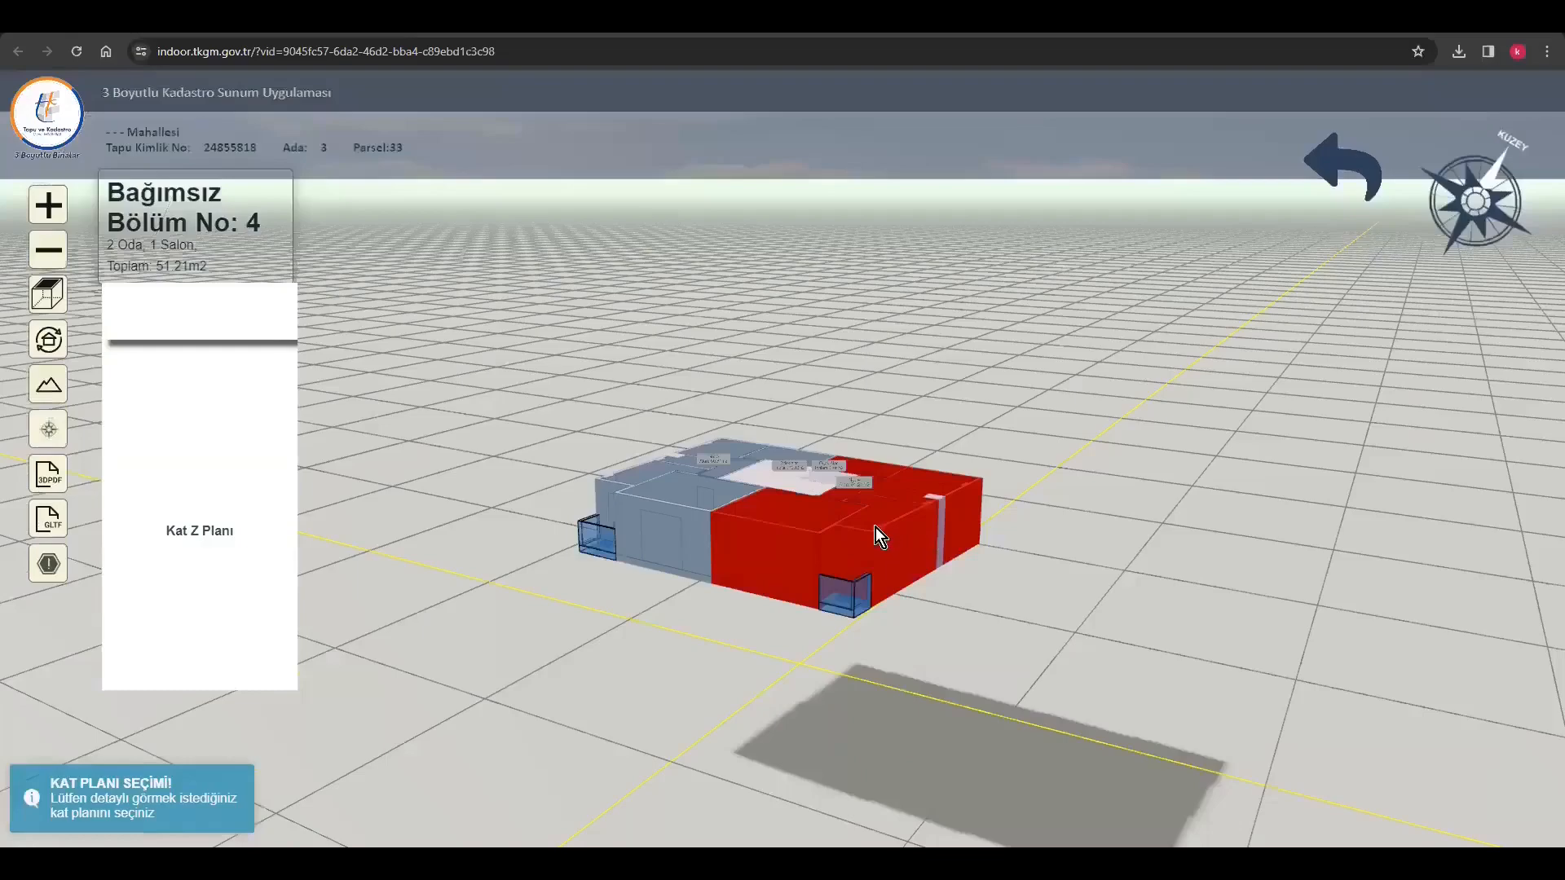
click(874, 531)
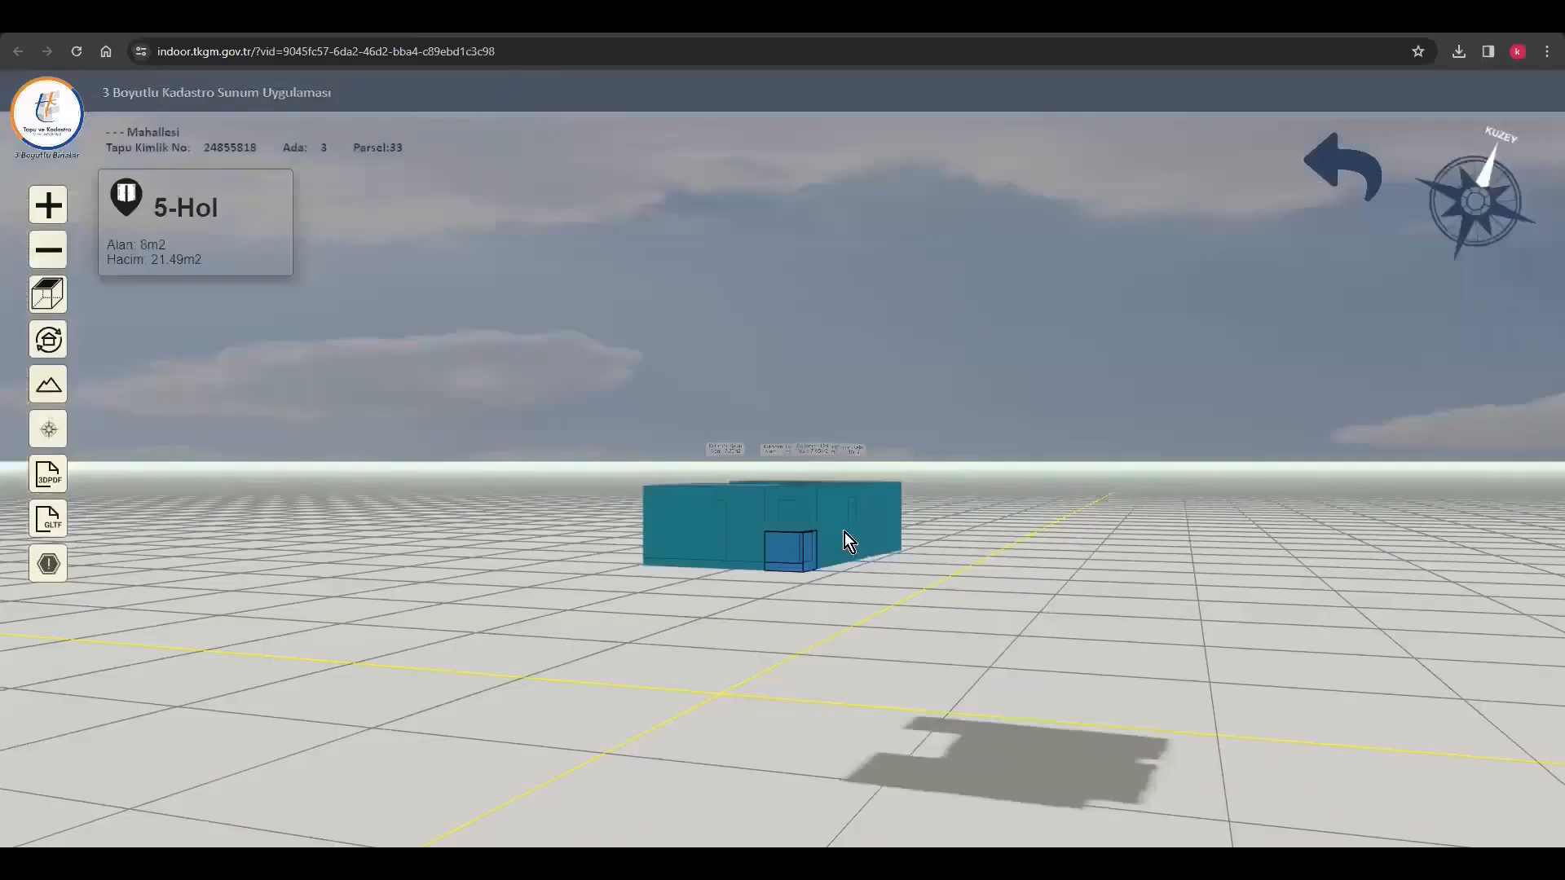
Finish inspecting section 4 in the 3D model, return to the validation details and open the form for completing the automatic validation process
click(845, 542)
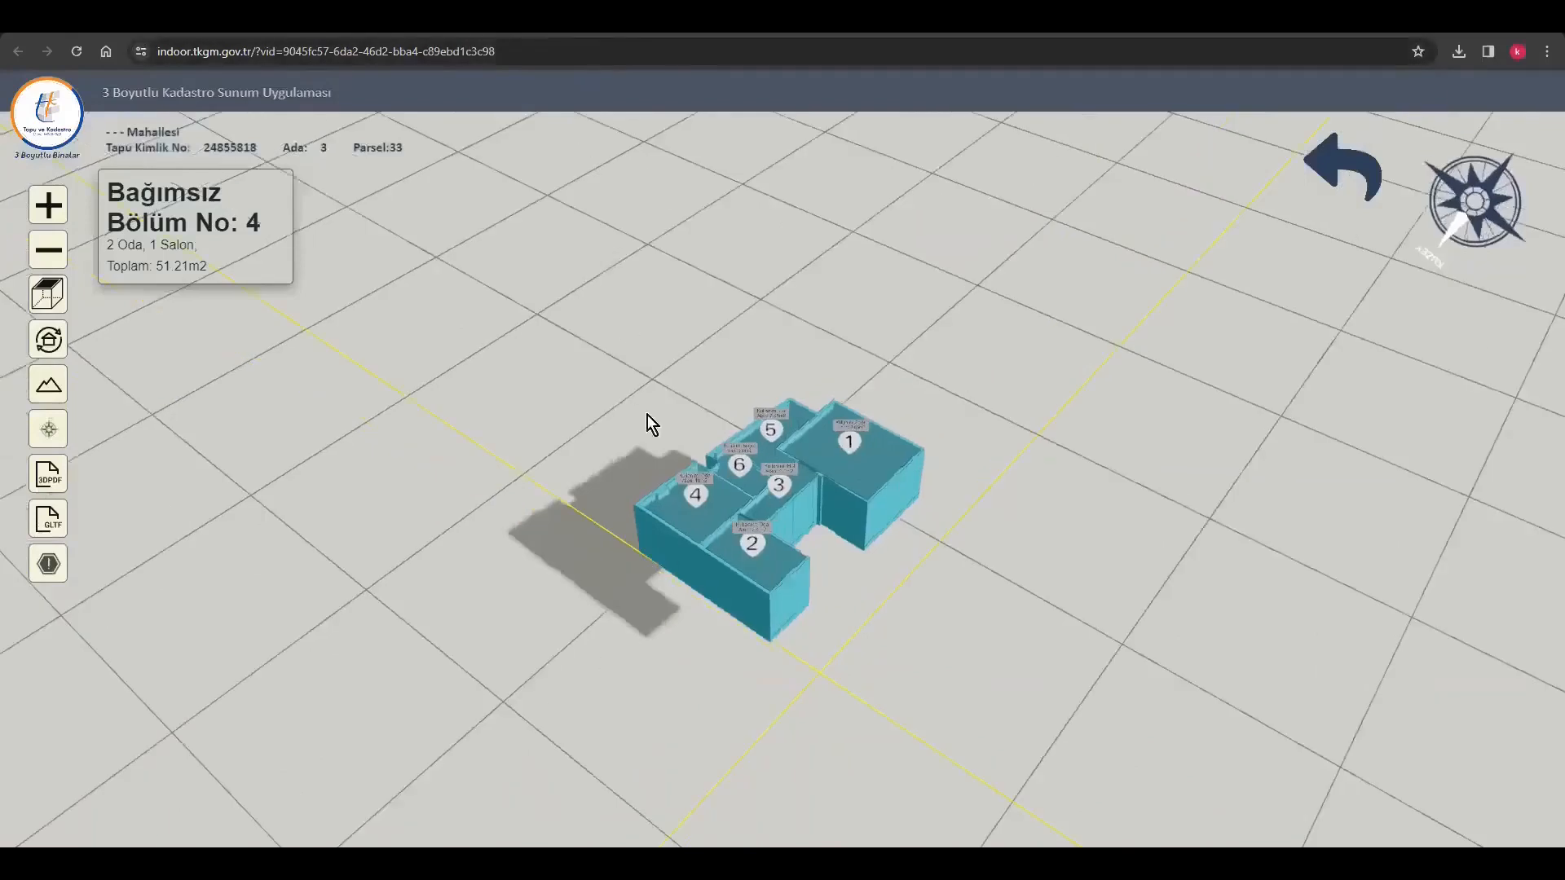
key(ctrl+shift+Tab)
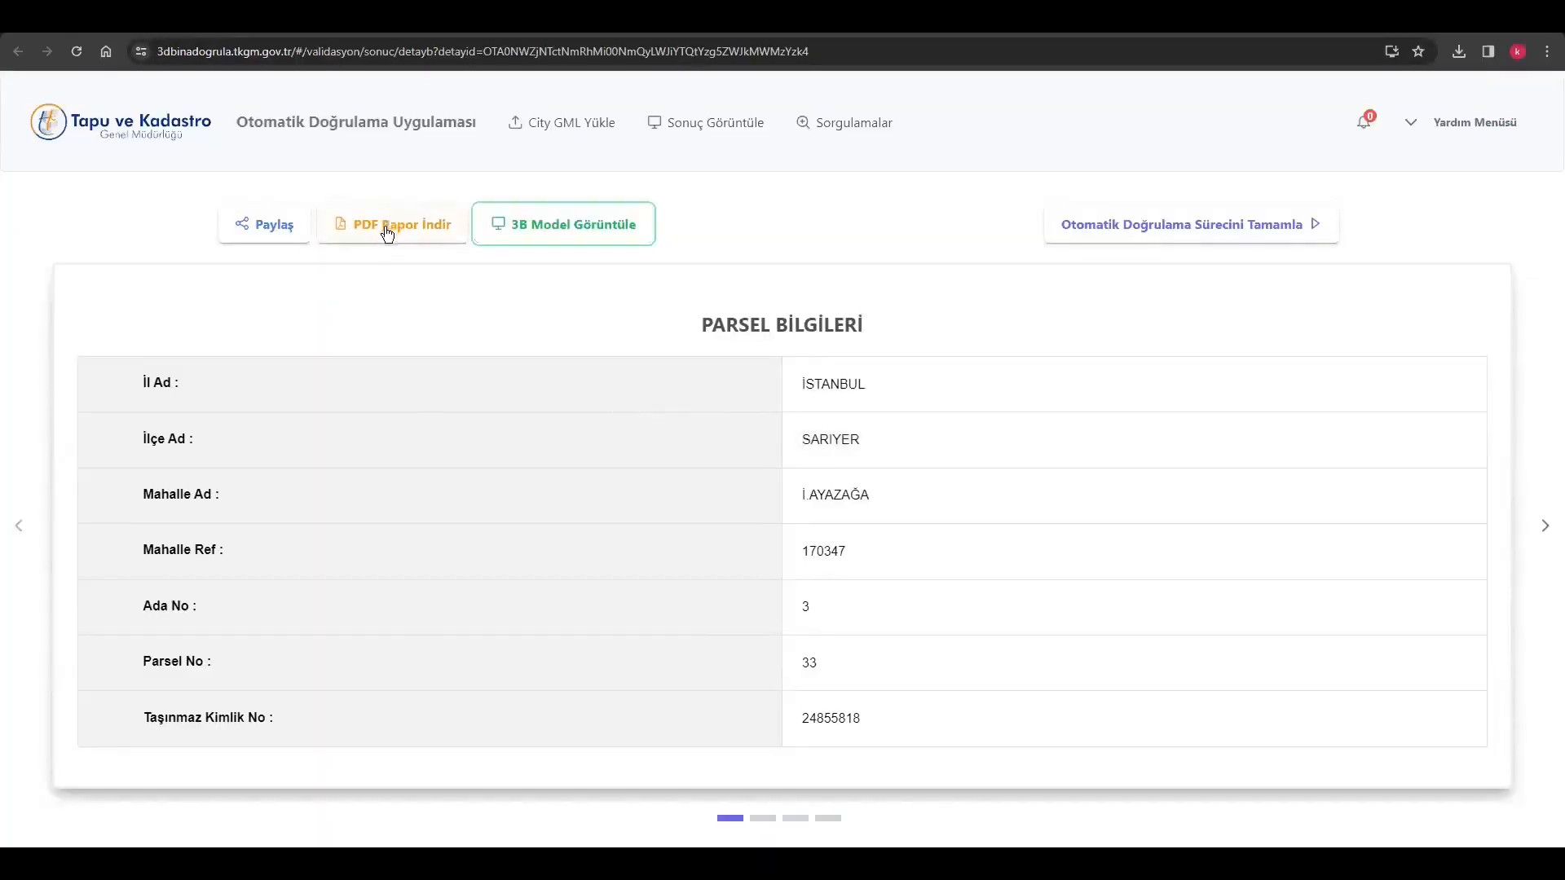
click(1225, 234)
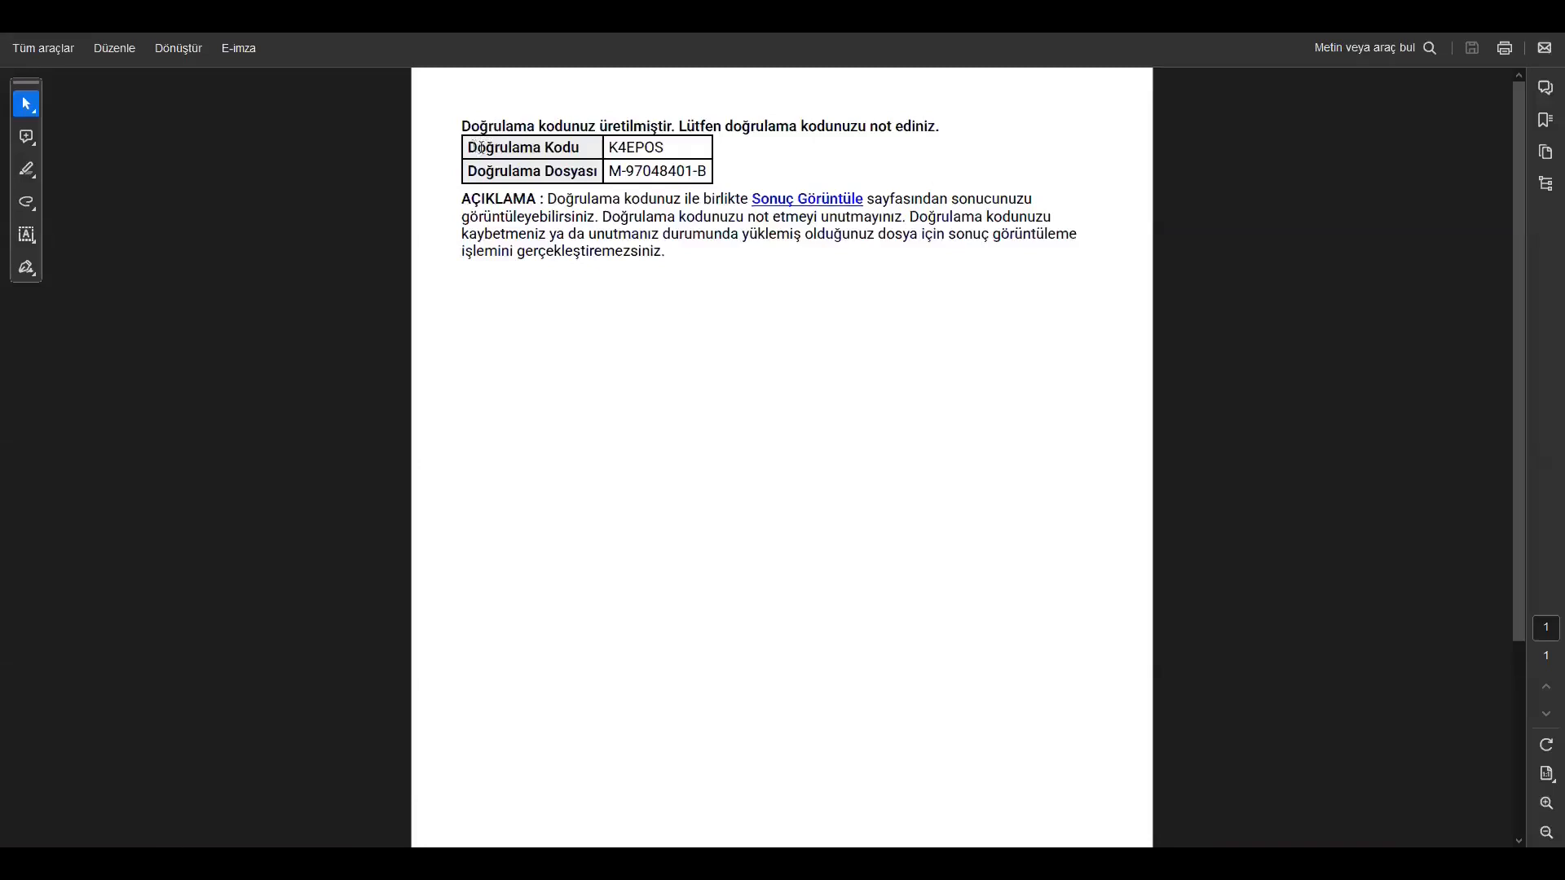
Copy the verification code from the validation code PDF and return to the TKGM validation site
drag(470, 146, 694, 171)
click(692, 360)
double_click(632, 147)
right_click(631, 150)
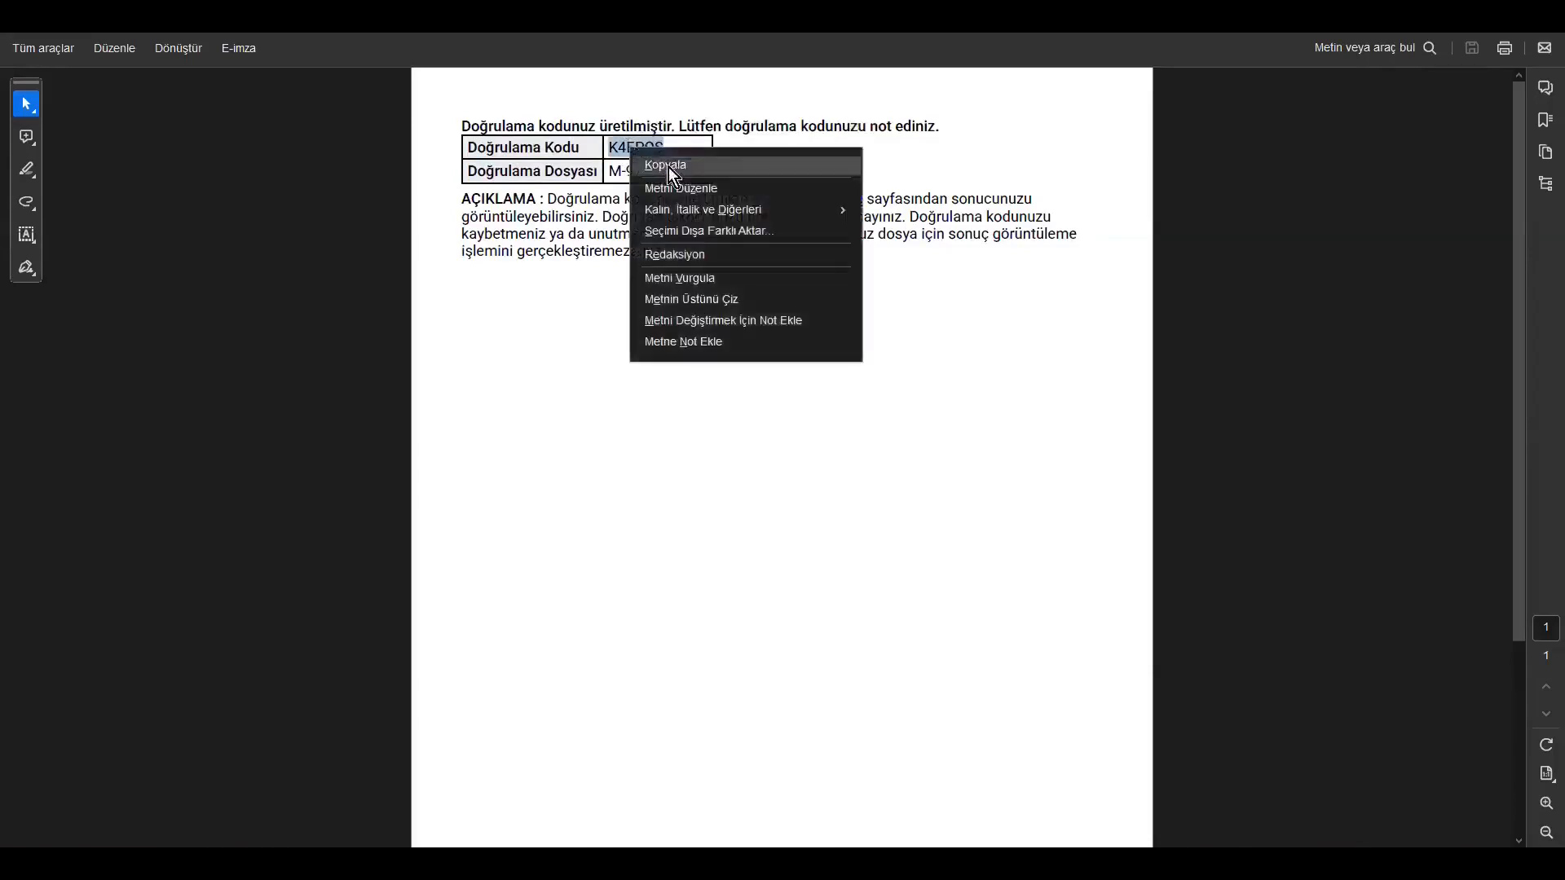
click(673, 167)
key(alt+Tab)
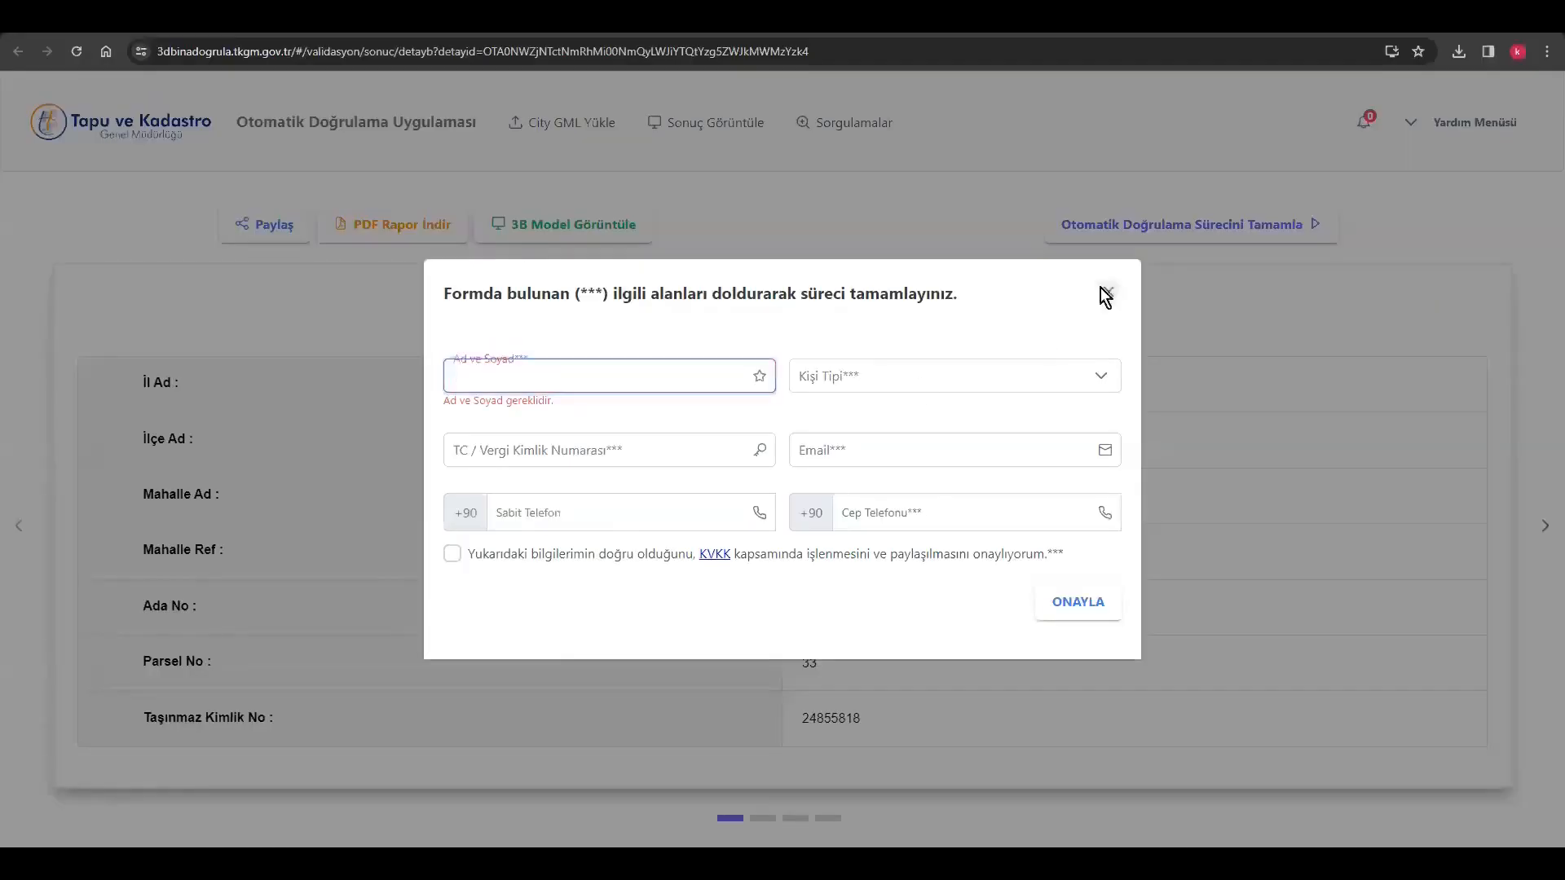
Close the completion form without filling it in, open the validation result lookup page and enter the copied verification code
click(1107, 293)
click(725, 122)
click(693, 390)
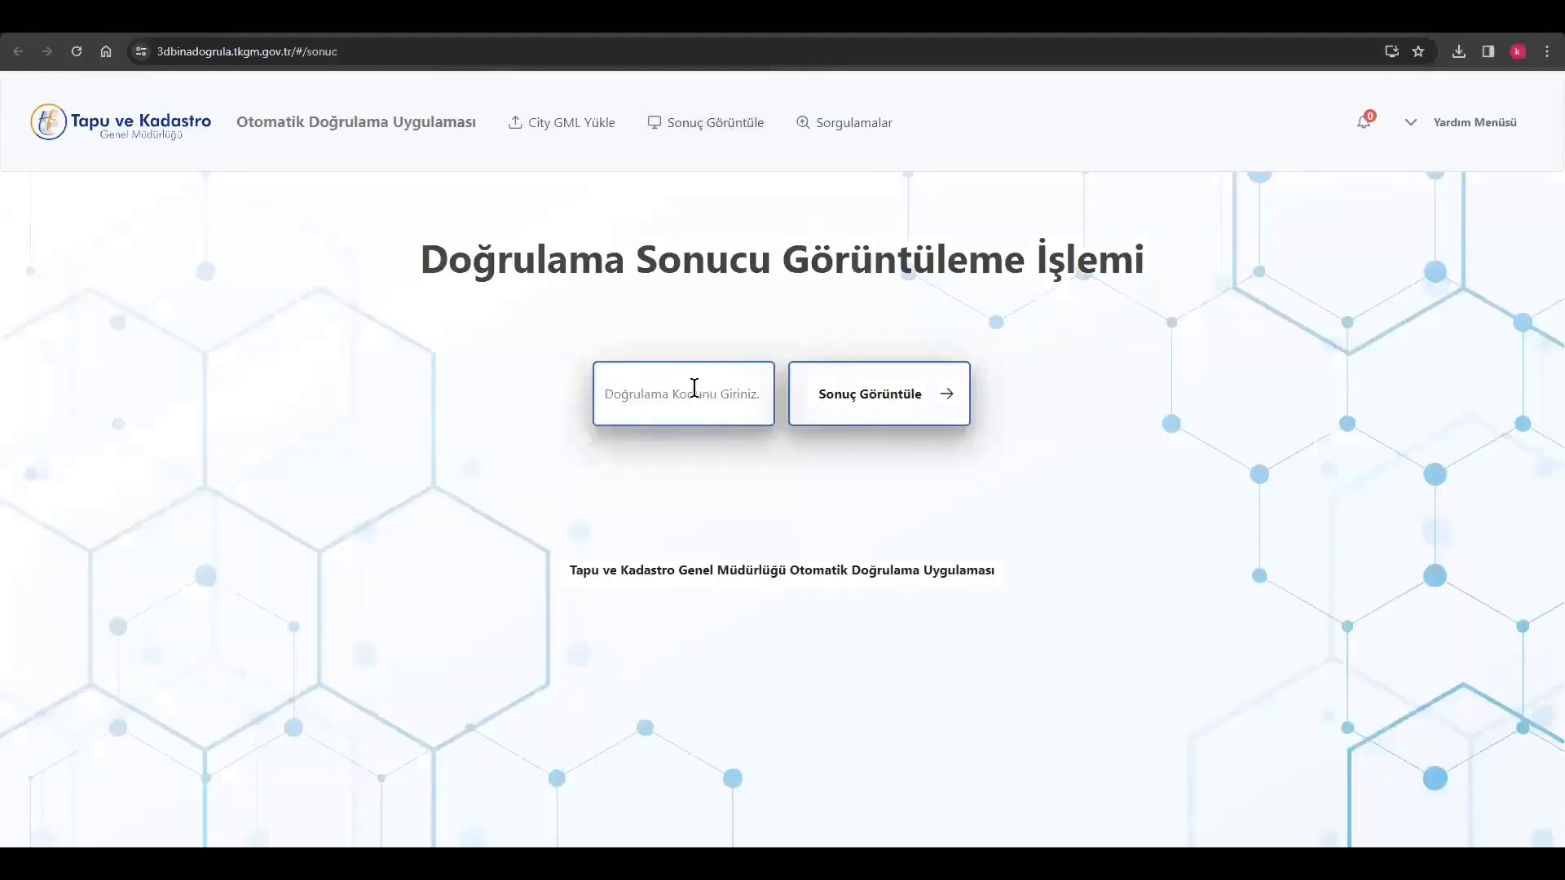
key(ctrl+v)
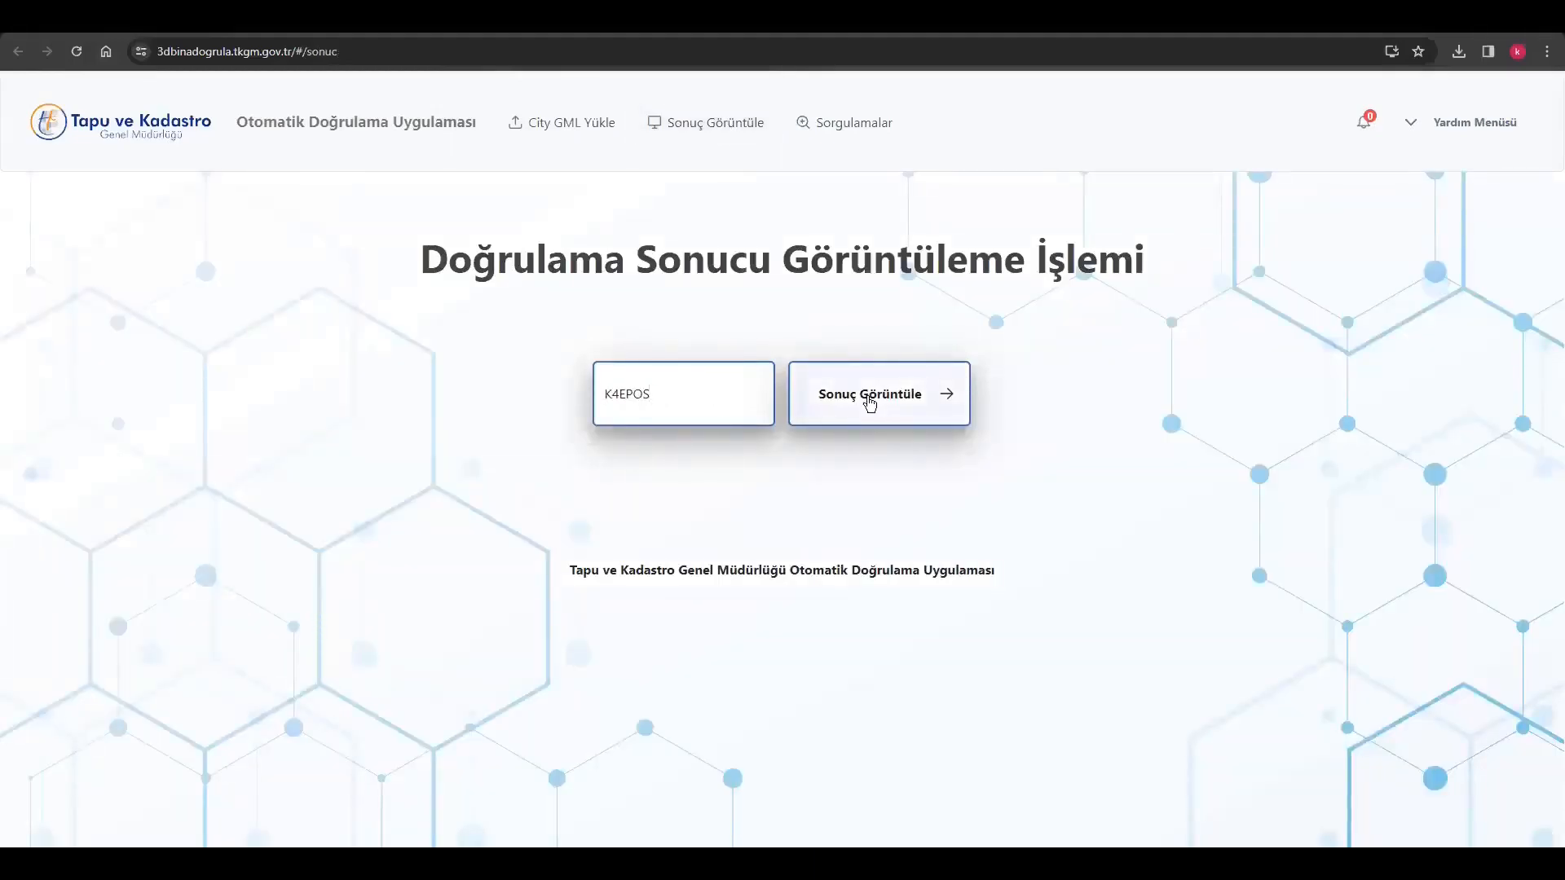